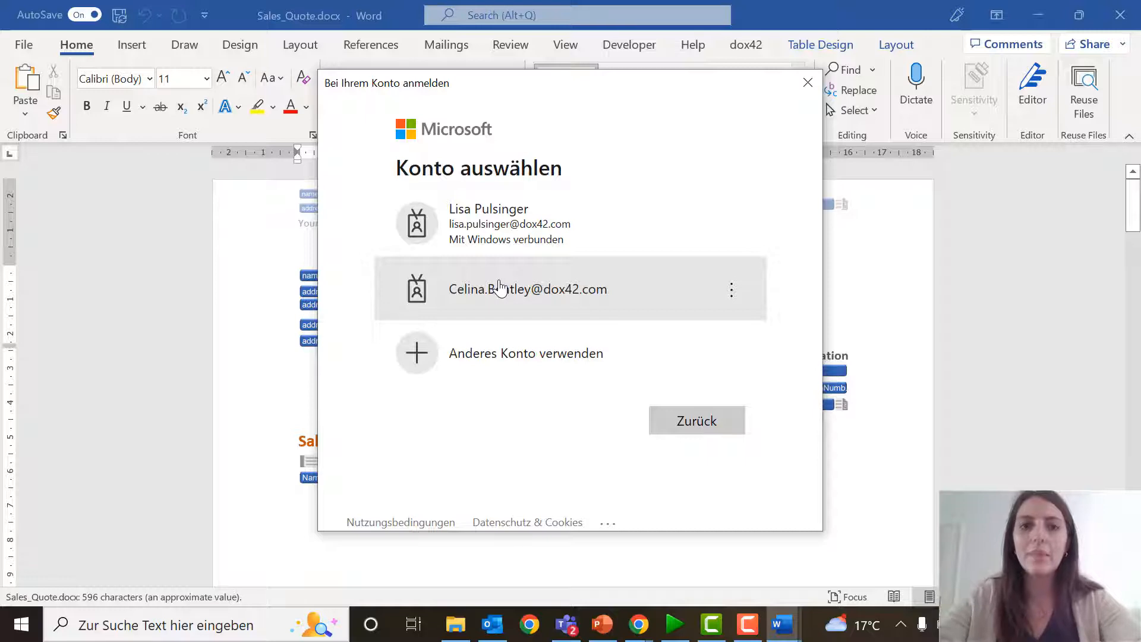
Sign in with the account connected to Windows and open the AzureAD Login settings
left_click(569, 241)
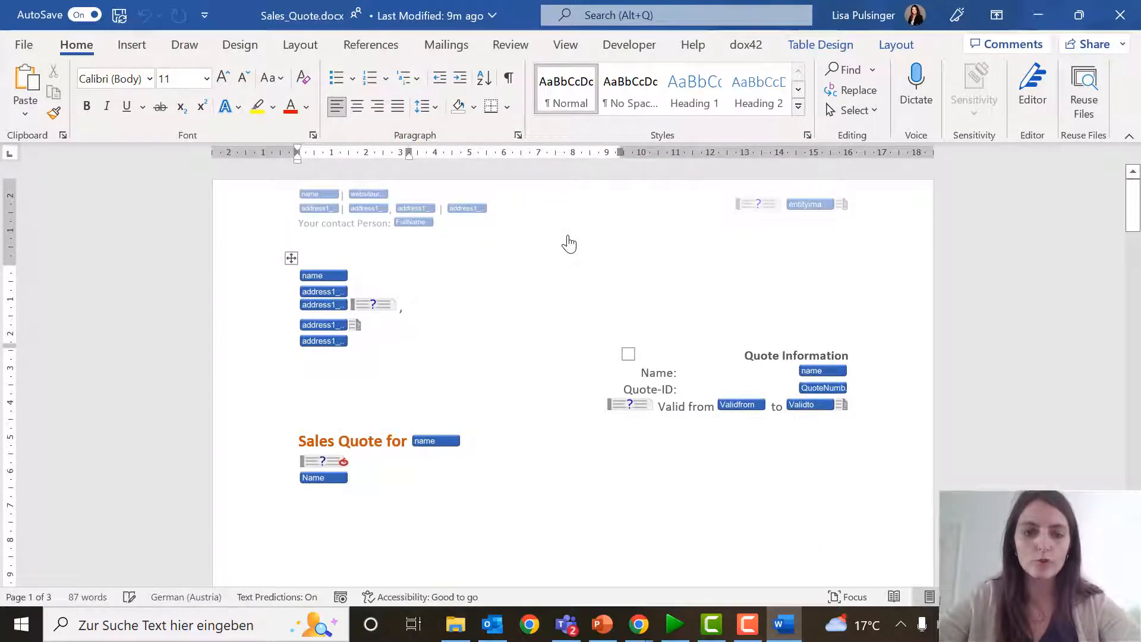
left_click(746, 47)
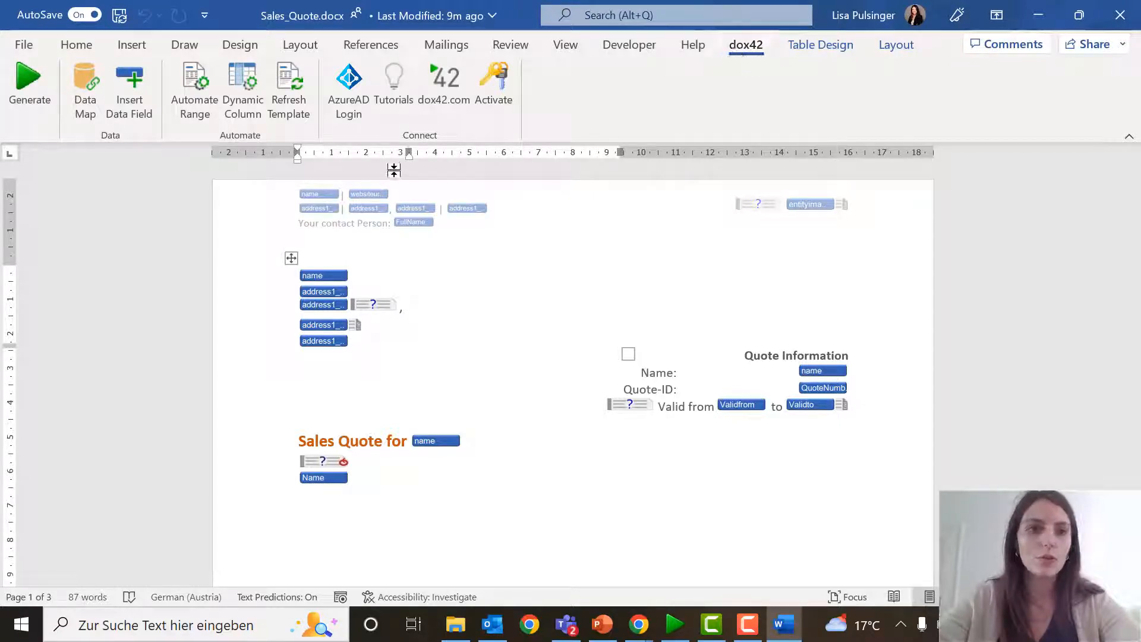
left_click(357, 113)
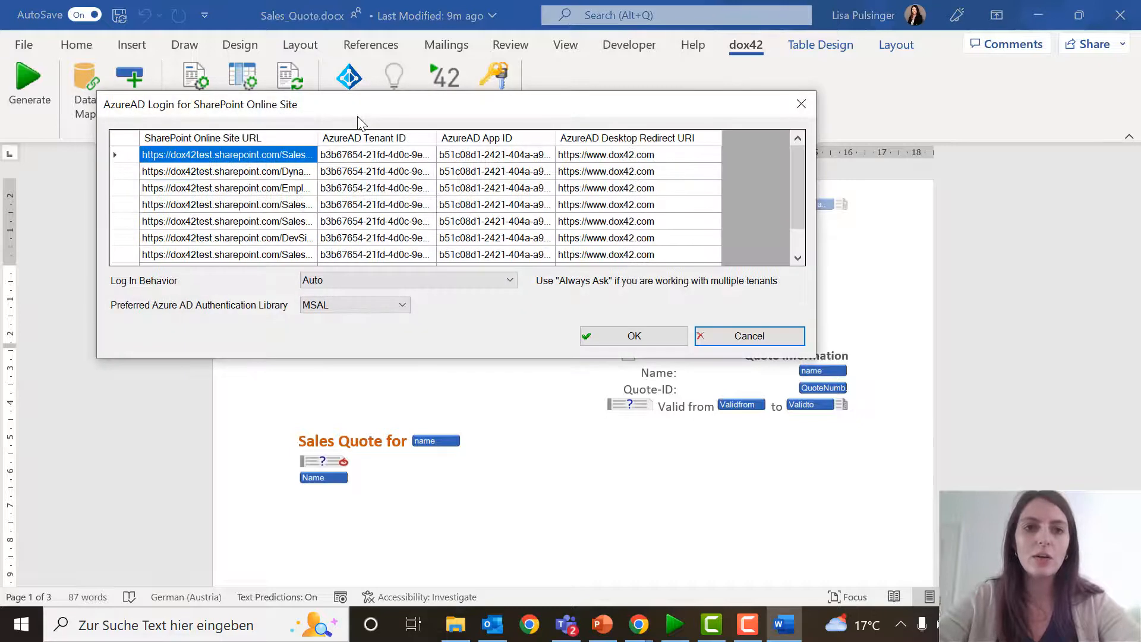
Review the choices for preferred Azure AD authentication library and log-in behavior, leaving the AzureAD Login settings without changes
left_click(403, 305)
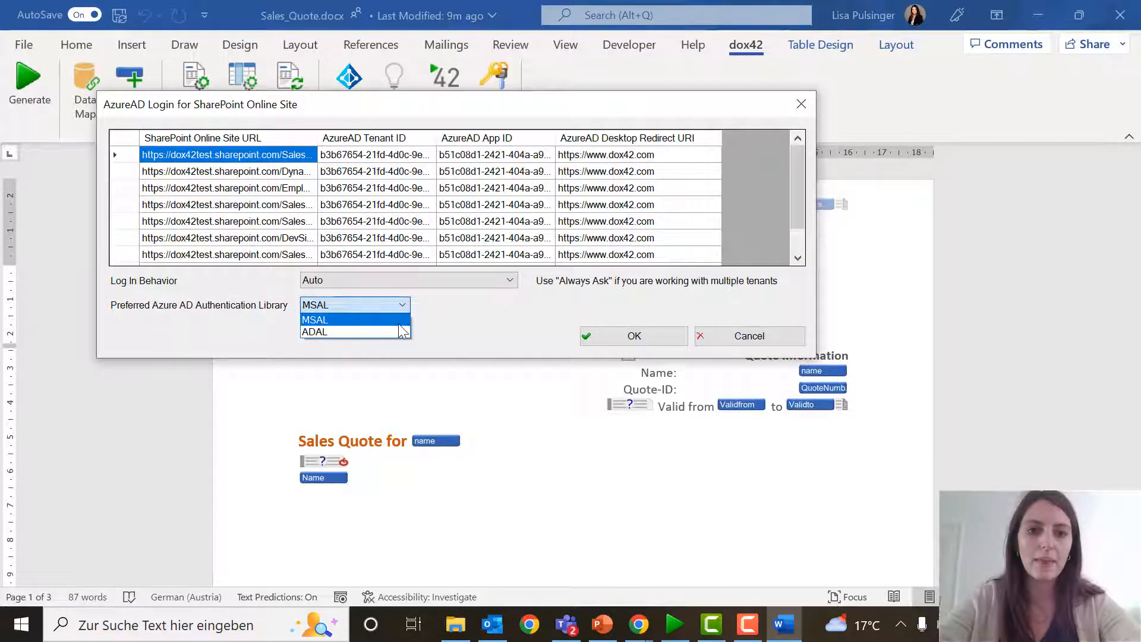
left_click(458, 309)
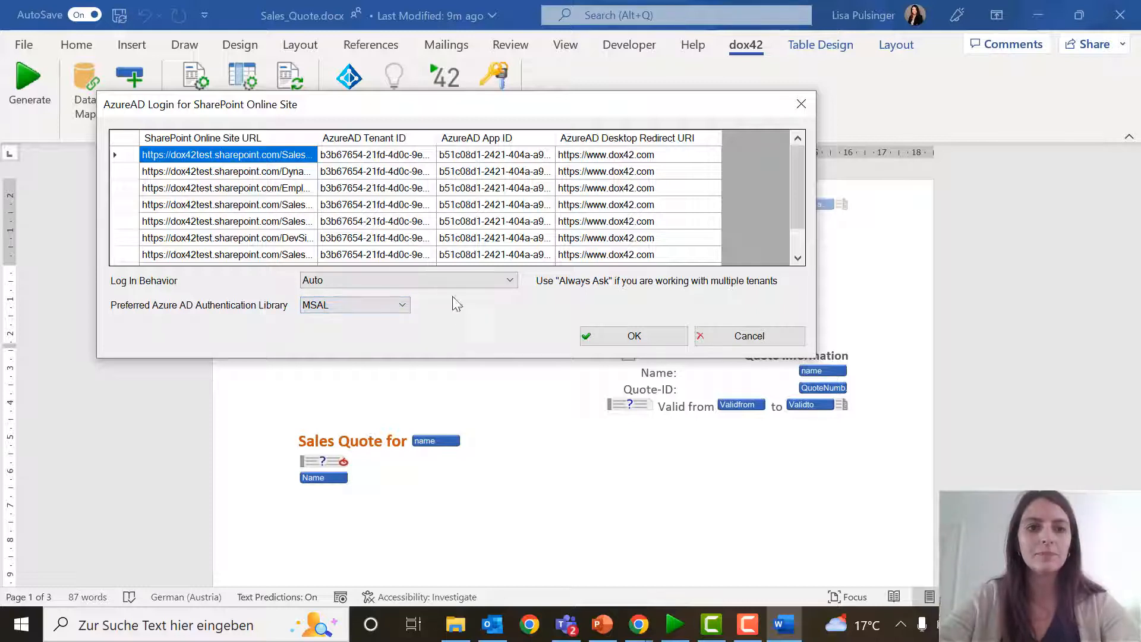
left_click(510, 281)
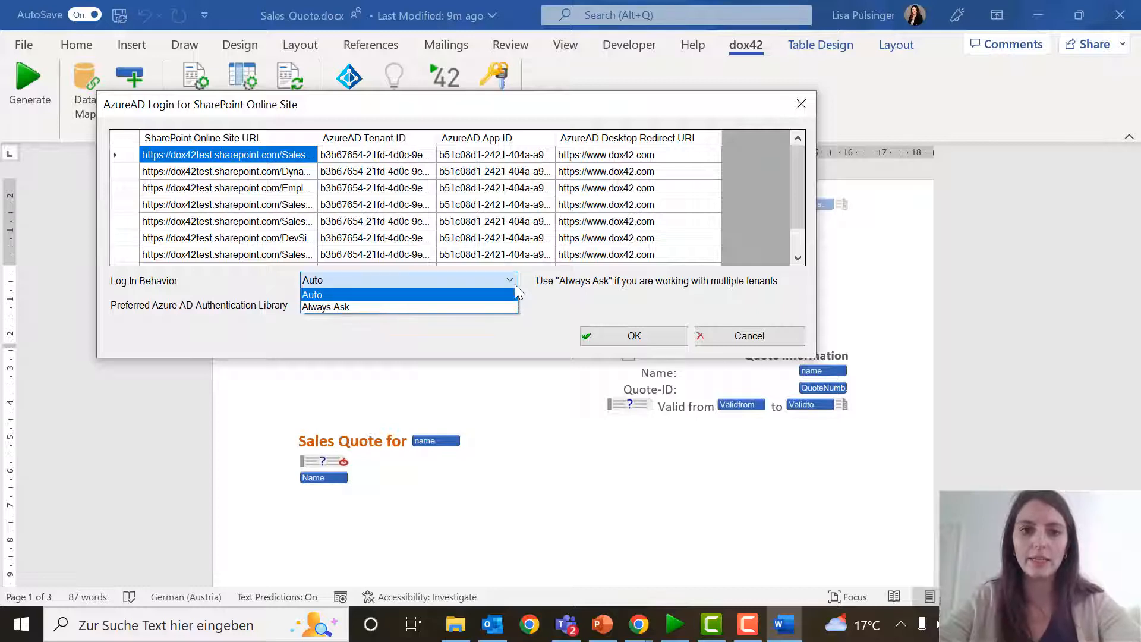
left_click(576, 287)
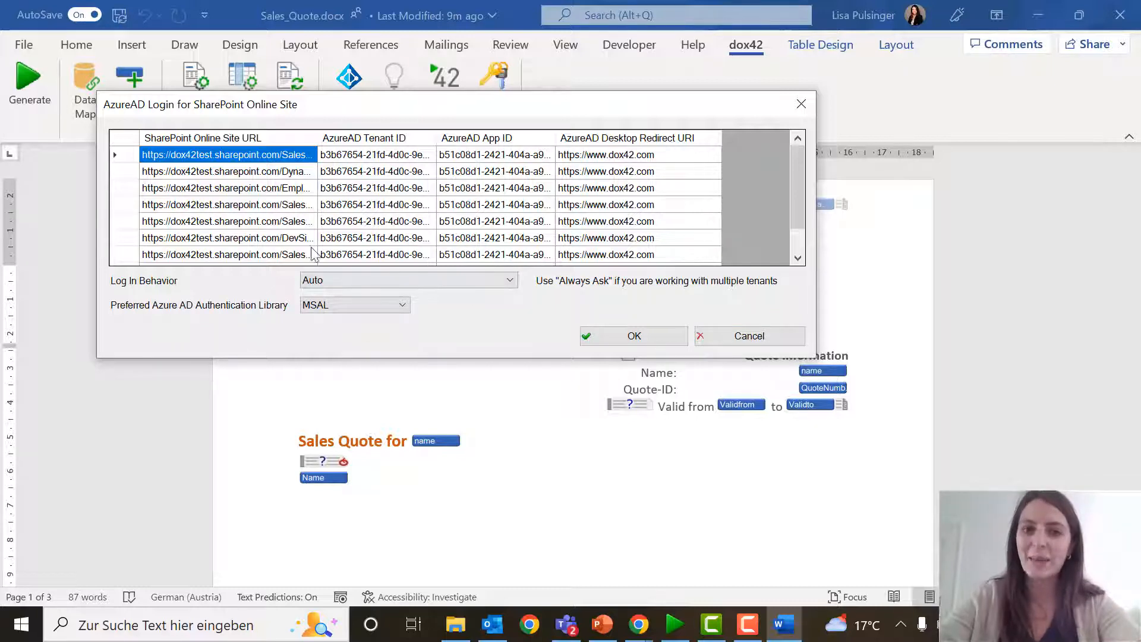
left_click(749, 337)
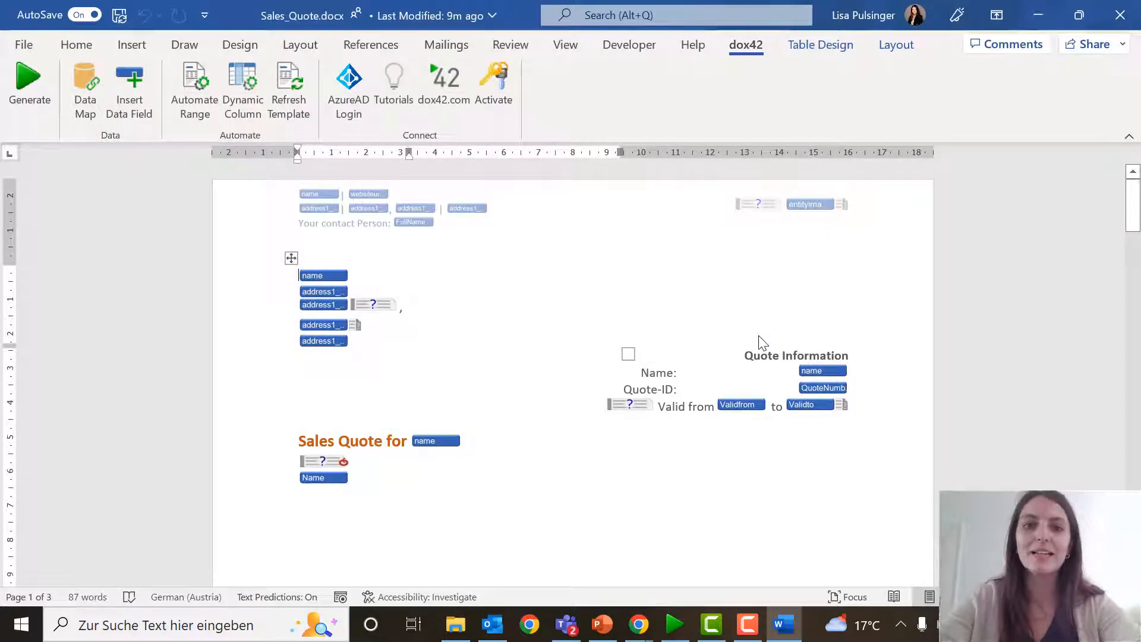
Recolor the automated range that repeats for SalesQuote_Products_Orderinformation in the product table to bright green and close the range settings
scroll(724, 427, "down", 15)
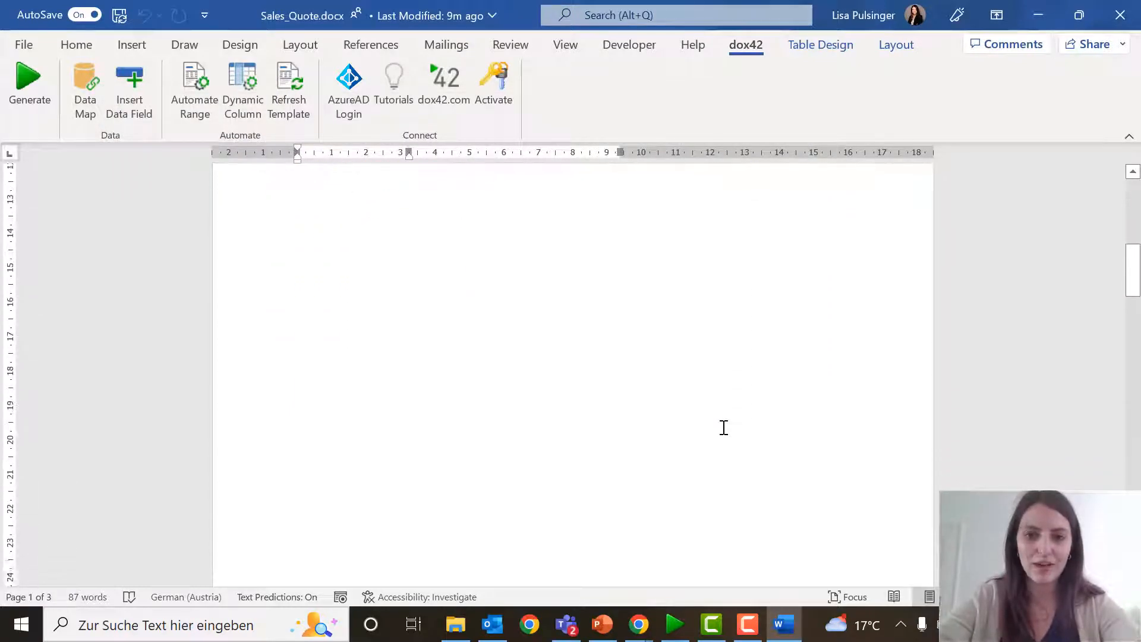
scroll(724, 428, "down", 1)
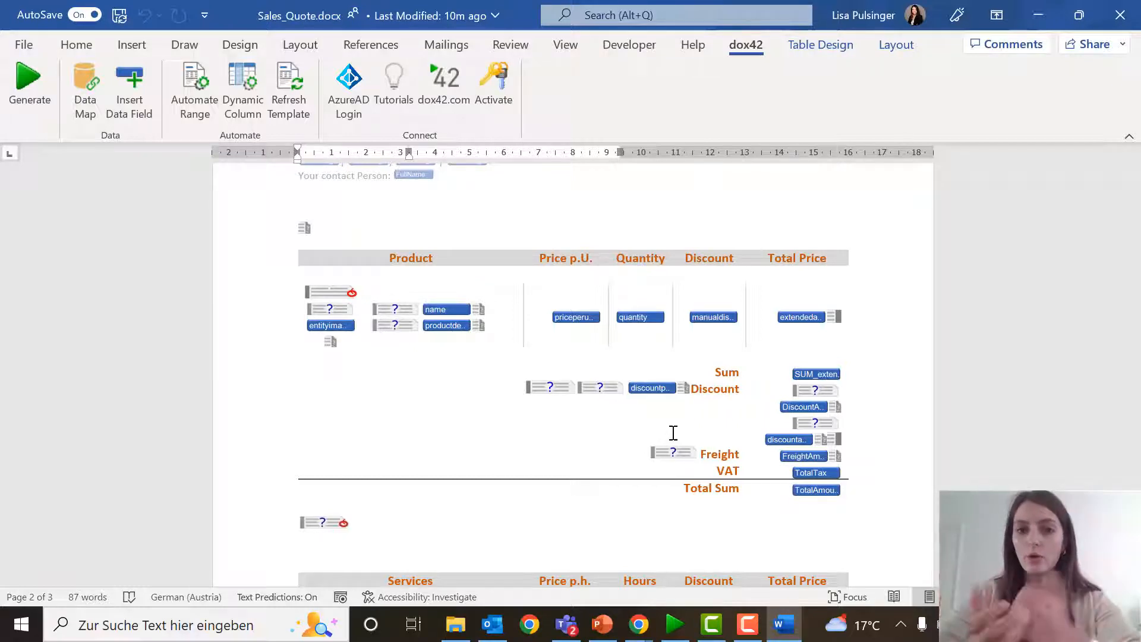
left_click(325, 295)
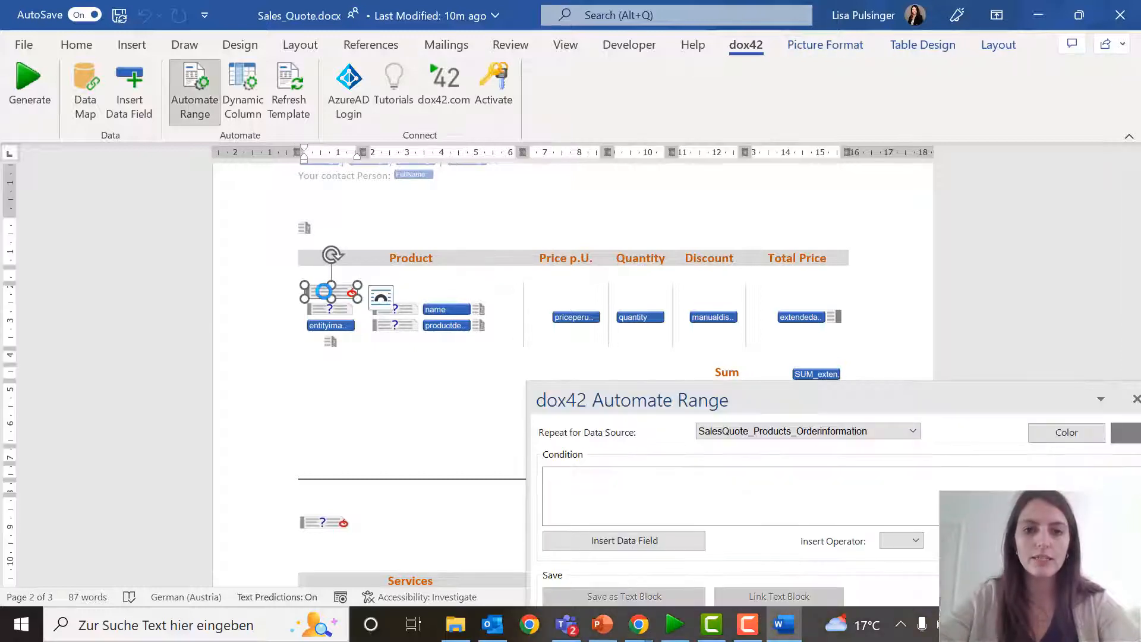
left_click_drag(981, 390, 894, 340)
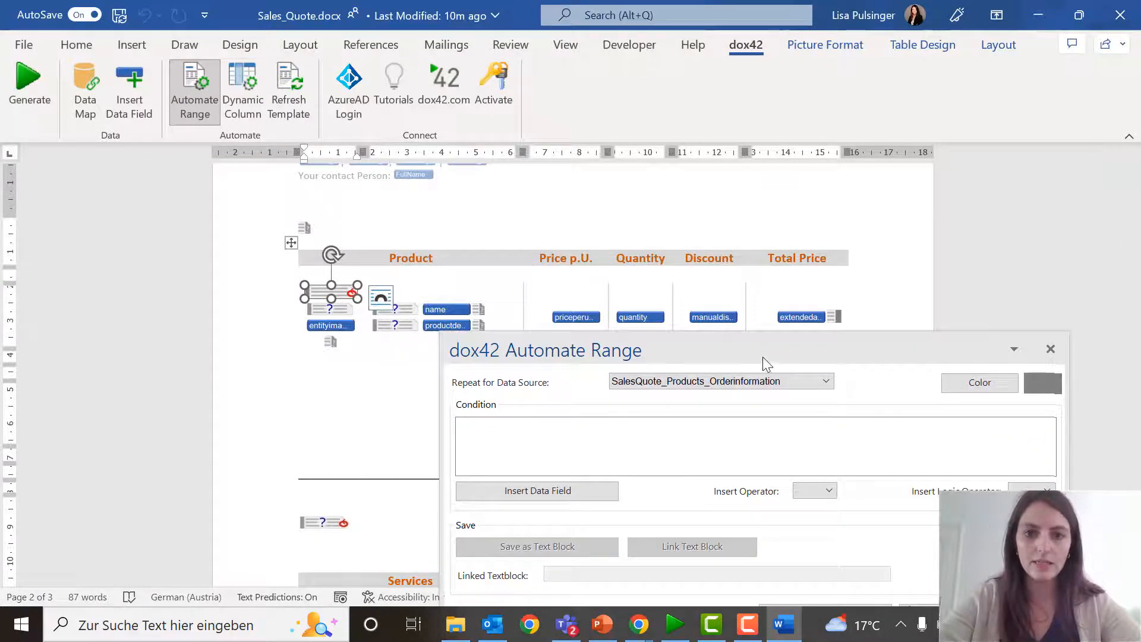
left_click_drag(762, 355, 736, 249)
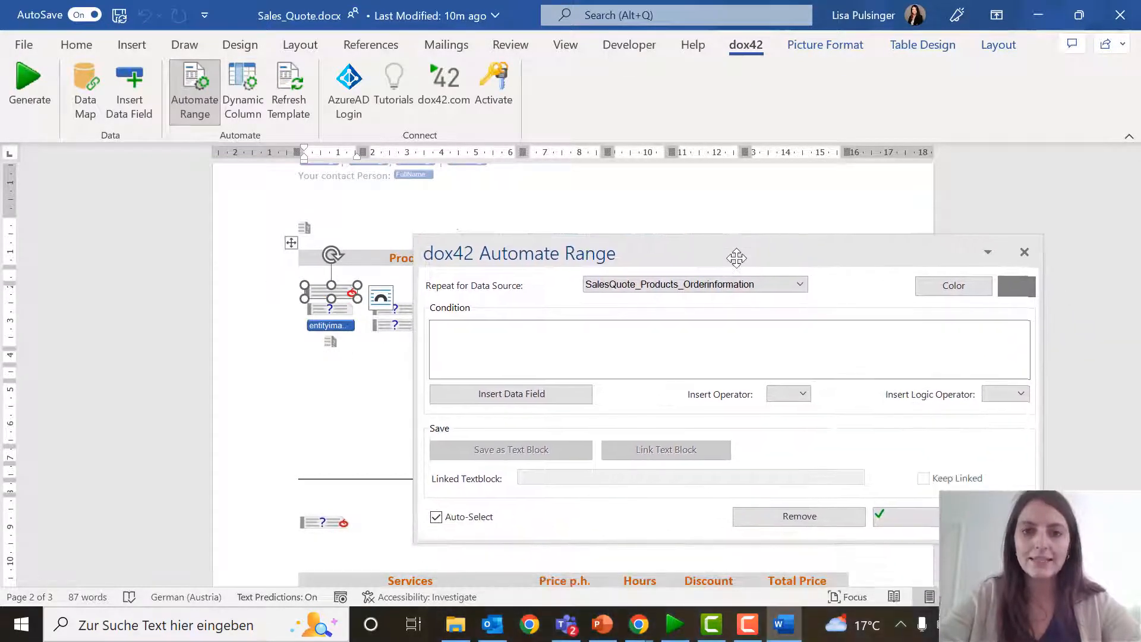
left_click(953, 287)
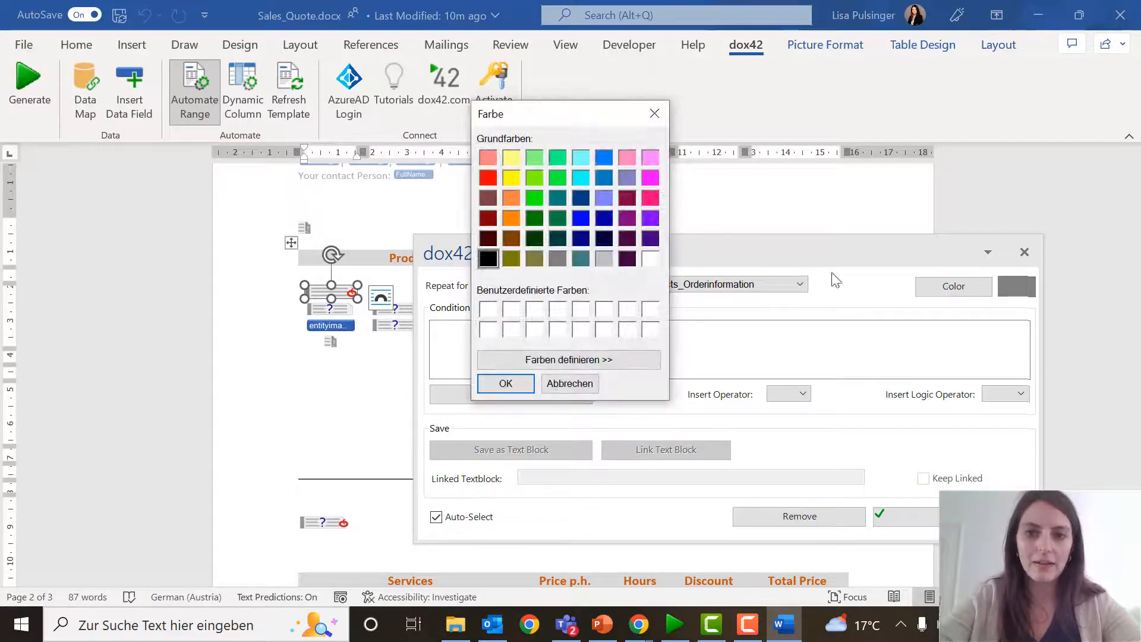
left_click(558, 197)
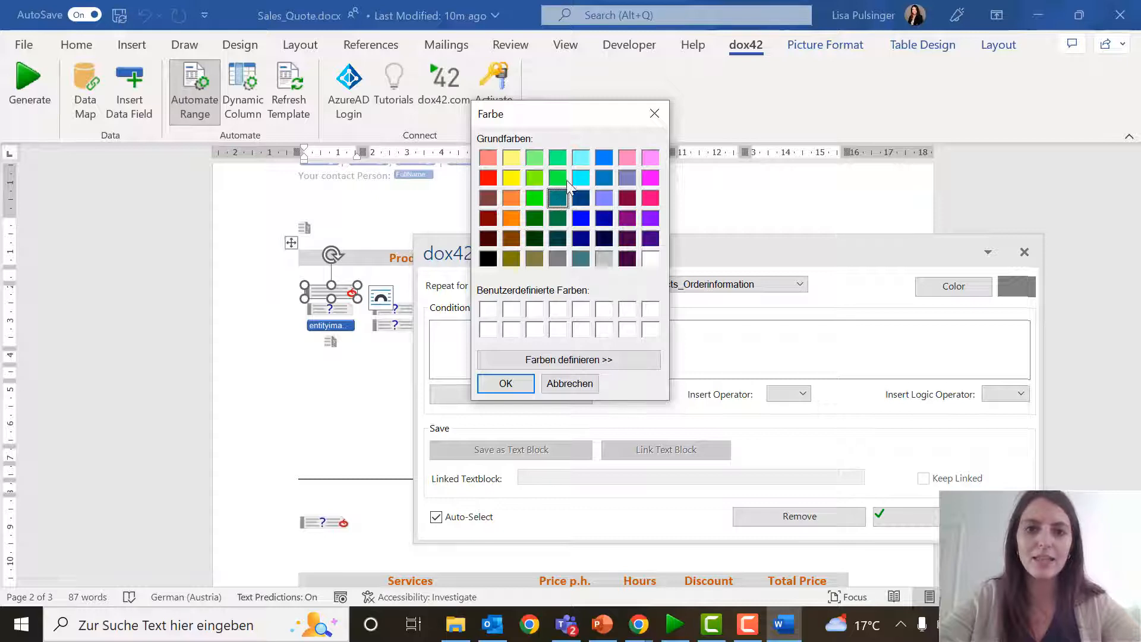
left_click(506, 383)
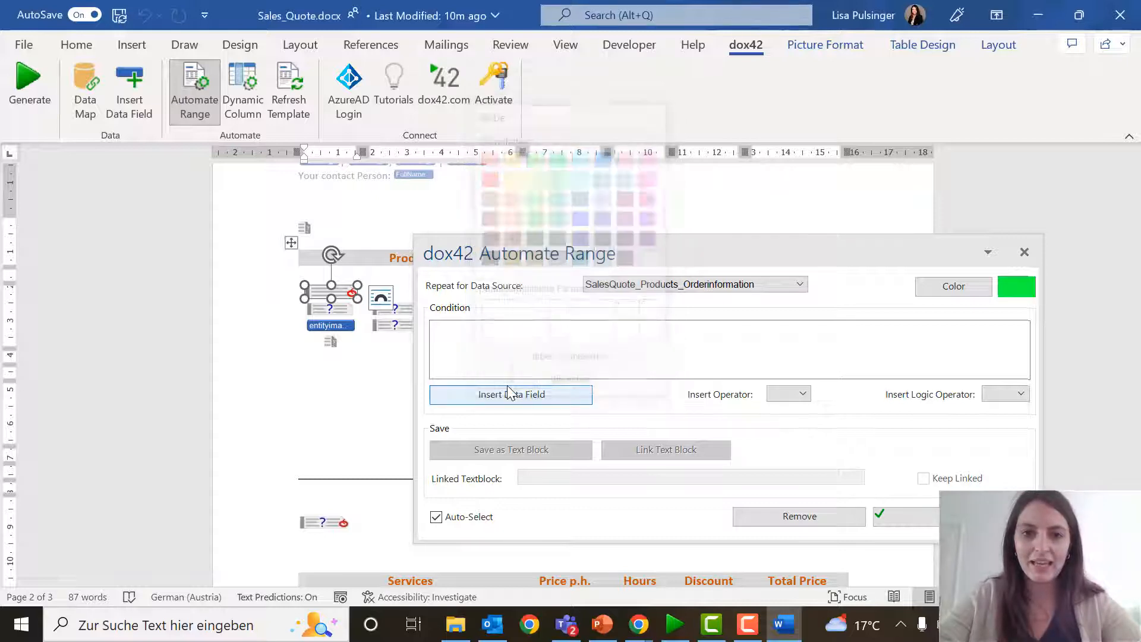
left_click(904, 516)
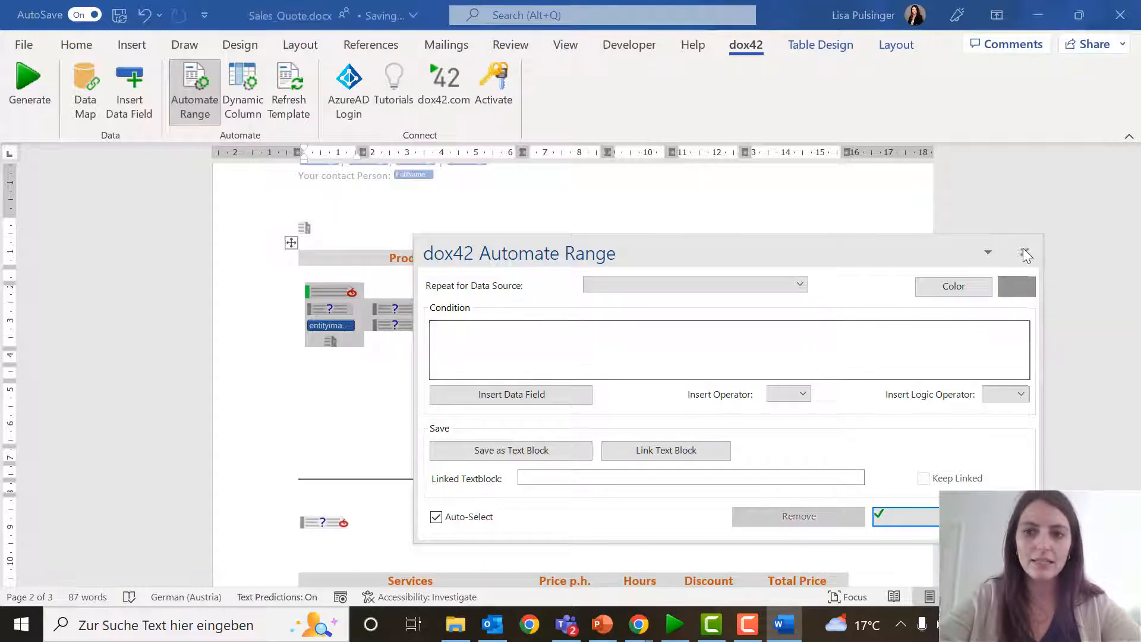
left_click(1025, 252)
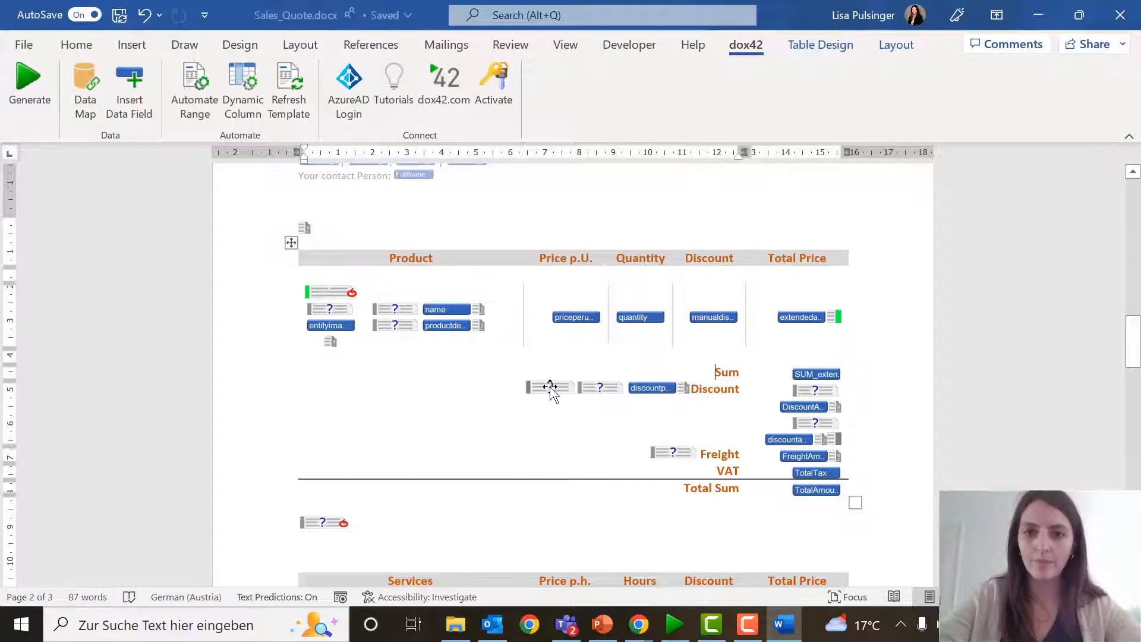
Recolor the conditional discount range below the product table to light violet-blue and close the range settings
left_click(550, 387)
left_click(196, 101)
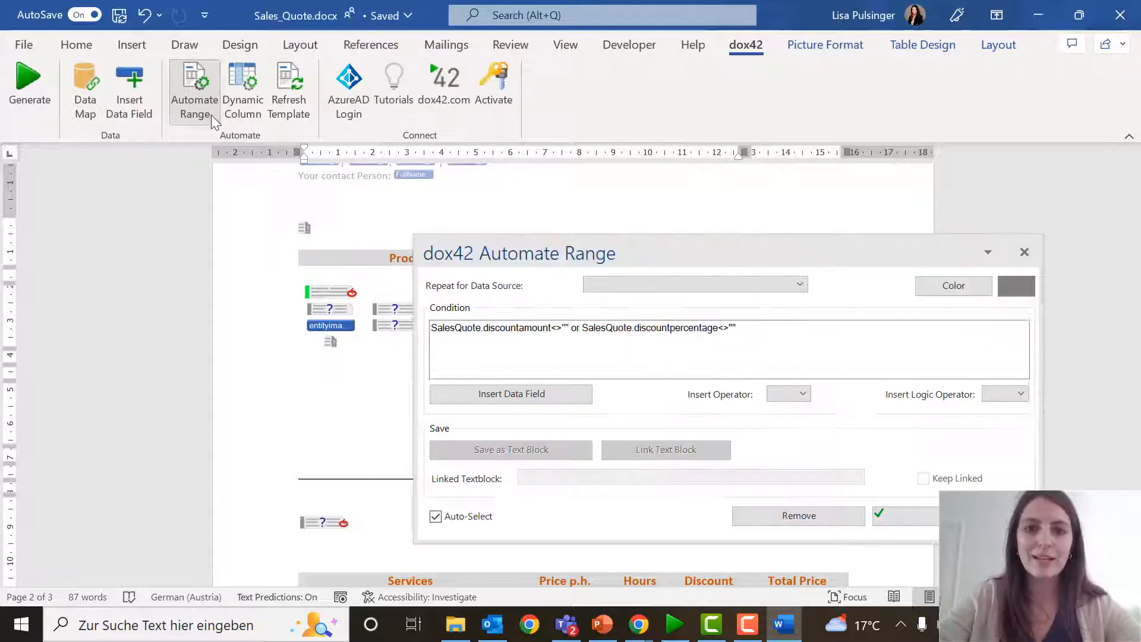
left_click(982, 287)
left_click(607, 200)
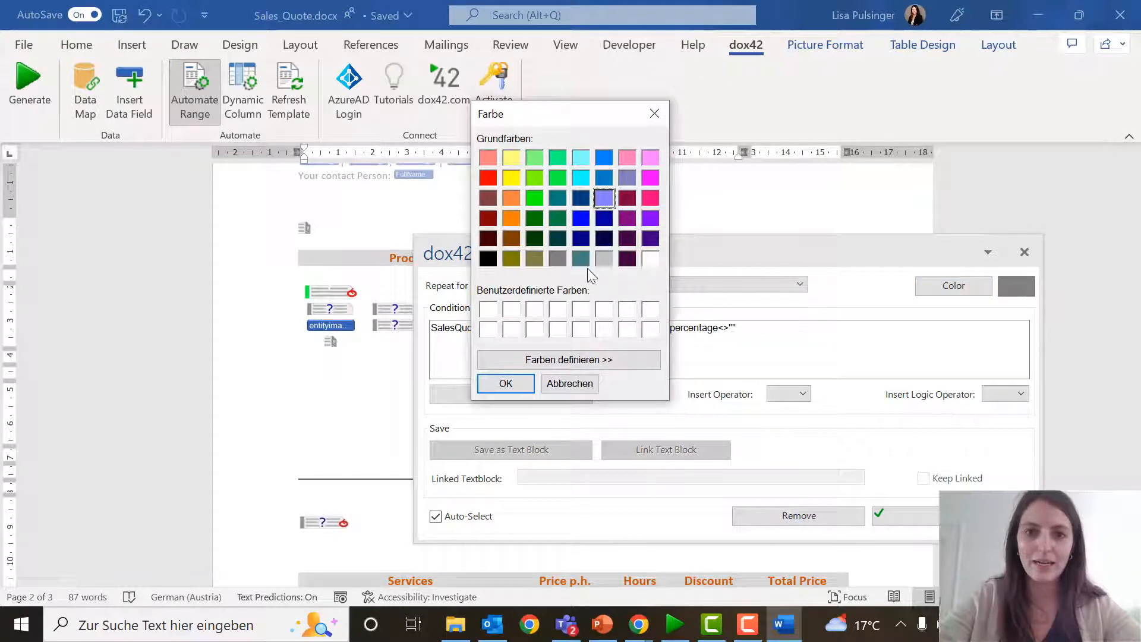
left_click(507, 383)
left_click(915, 509)
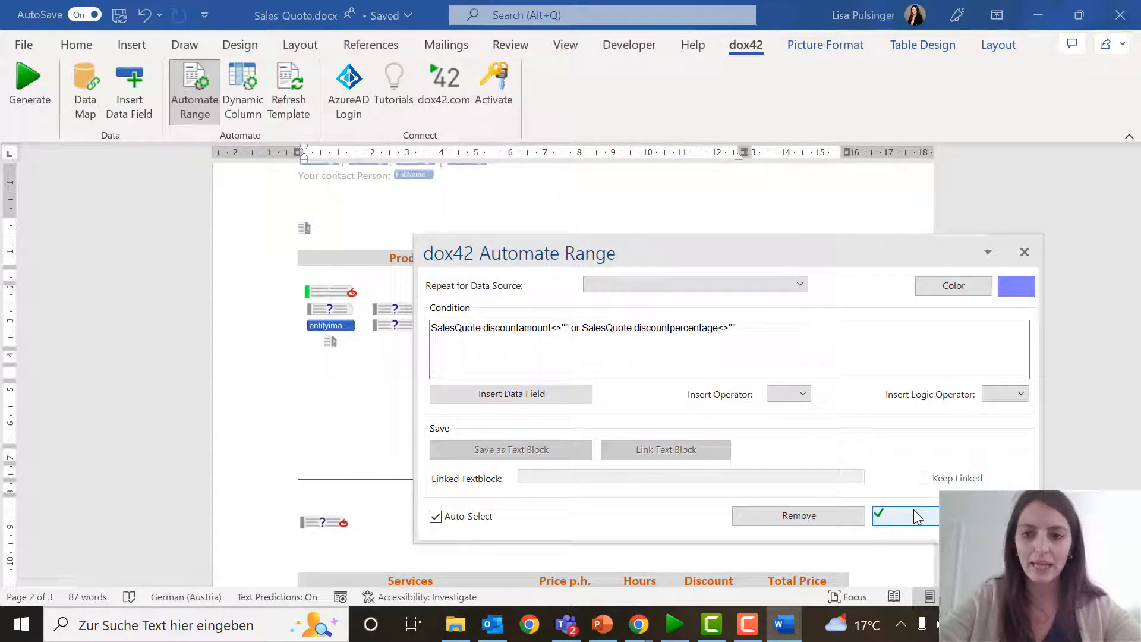
left_click(1025, 250)
left_click(561, 388)
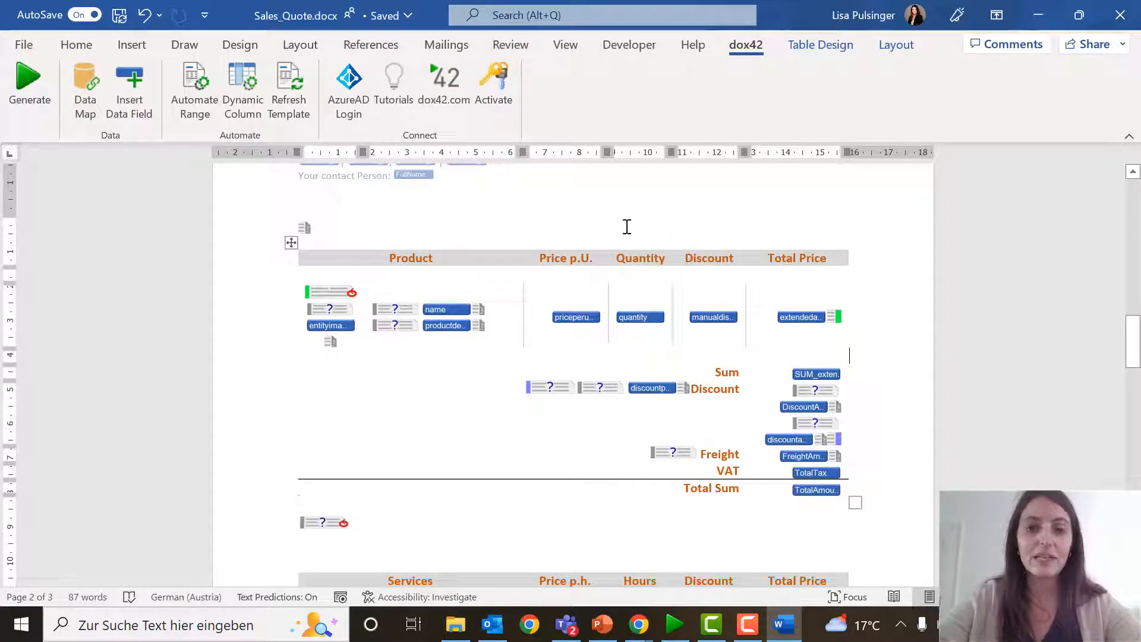
Open the Modules SharePoint data source from the data map and review its Azure Active Directory configuration
left_click(86, 102)
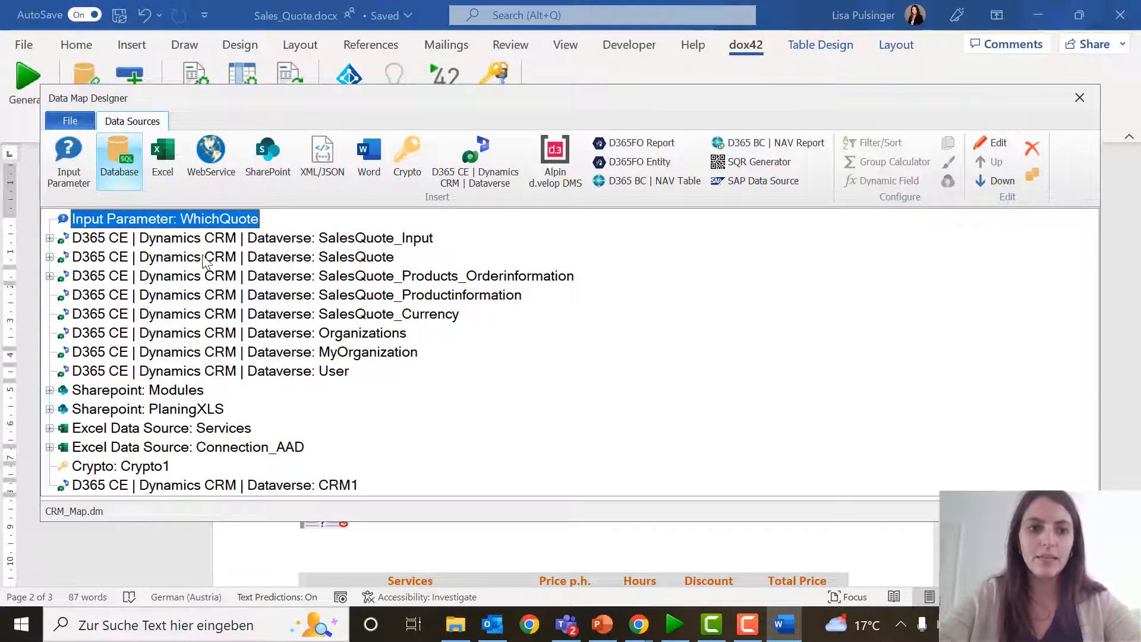
double_click(177, 394)
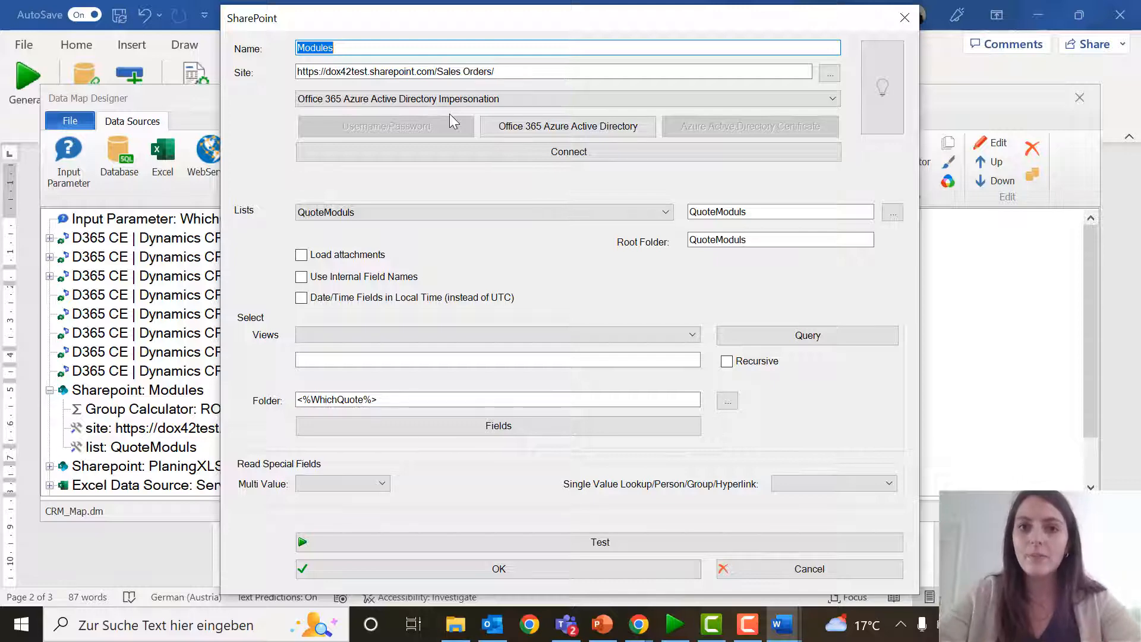
left_click(640, 129)
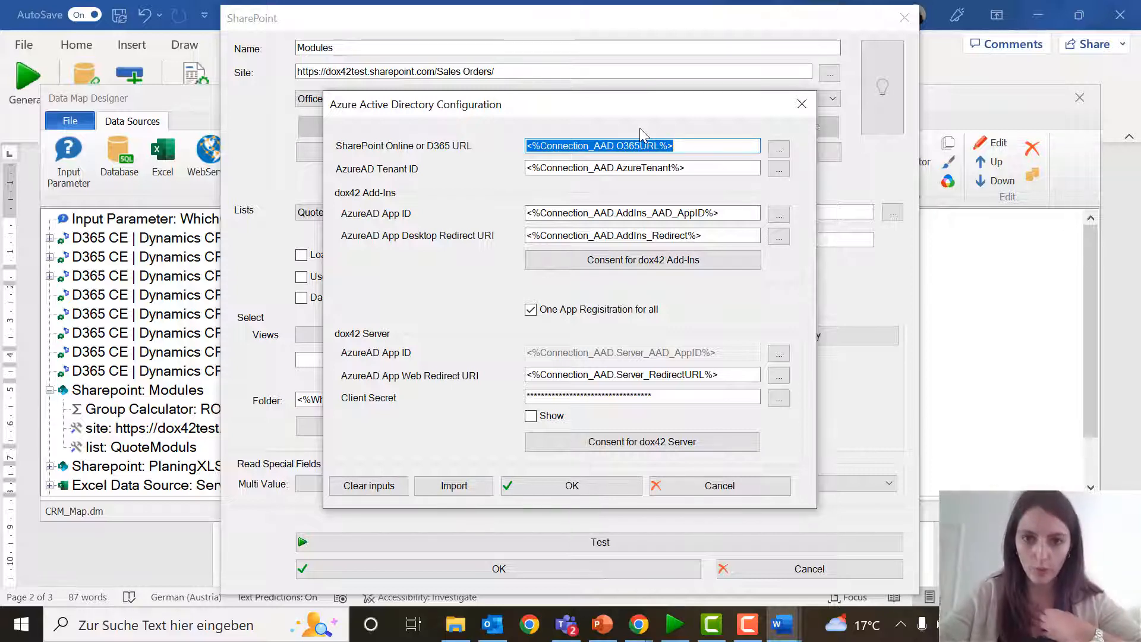
left_click(802, 104)
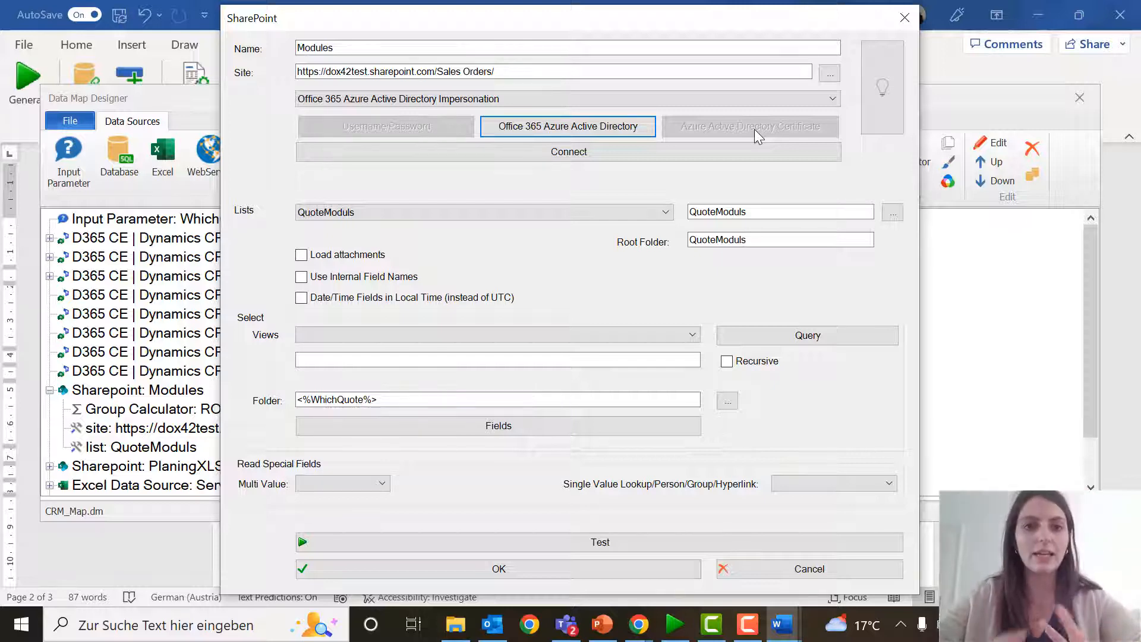
Switch the Modules data source's authentication to AzureAD Application User with certificate and open the certificate configuration
left_click(761, 98)
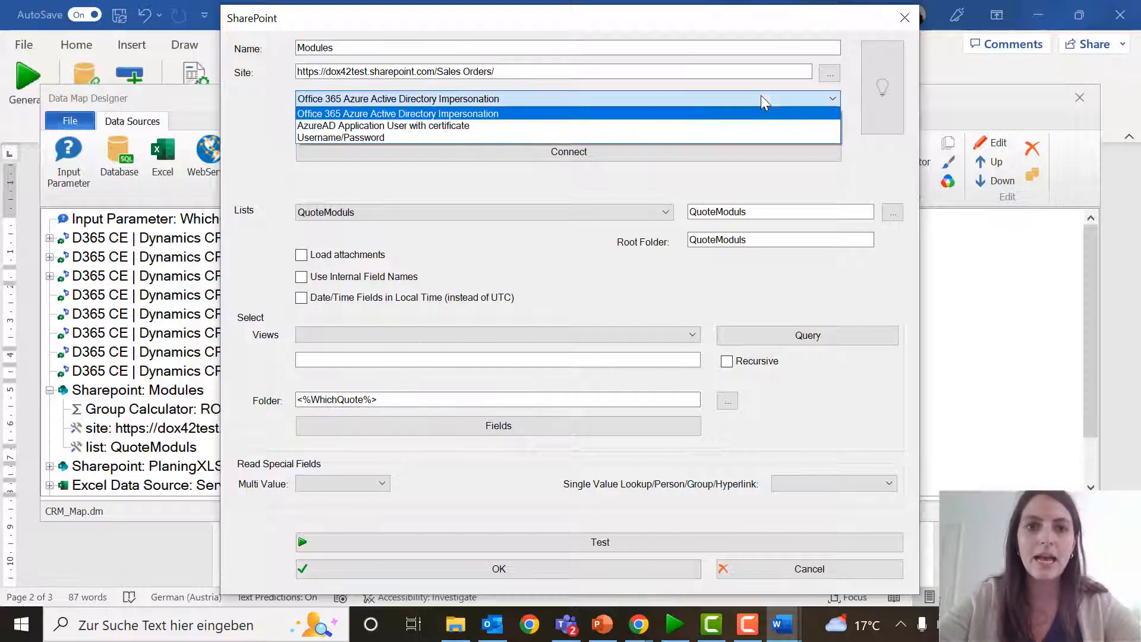
left_click(467, 128)
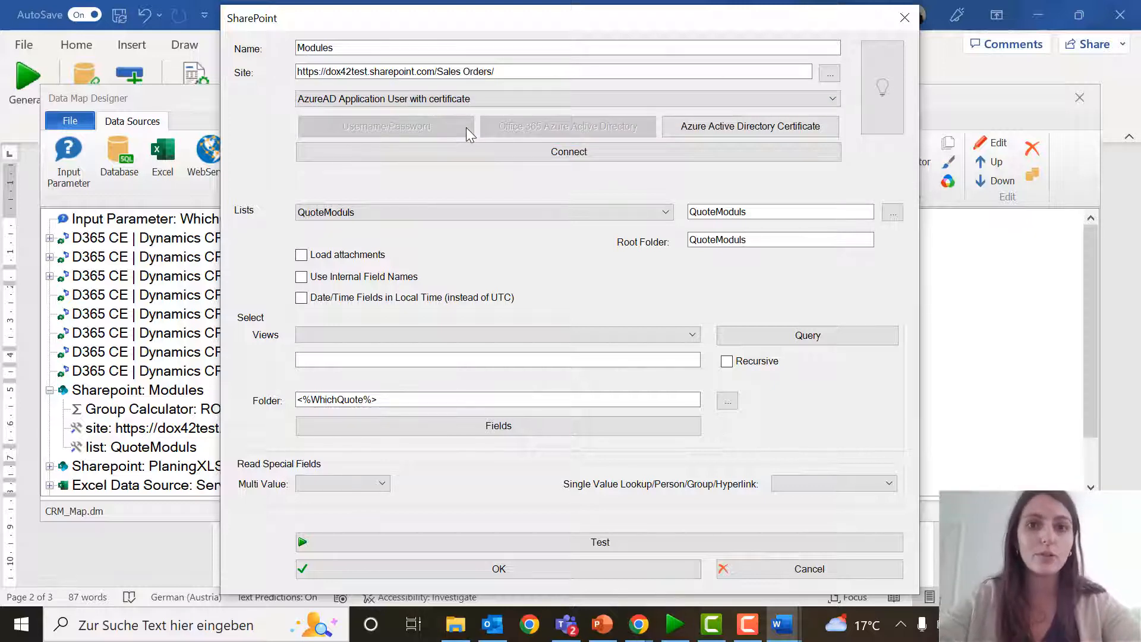
left_click(772, 134)
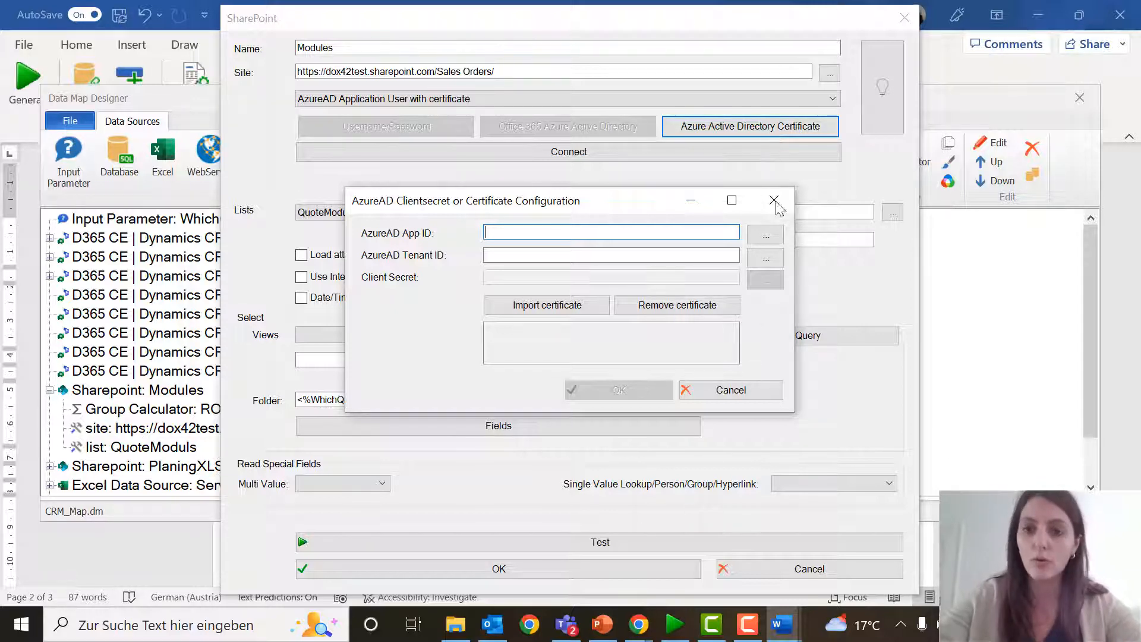
Fill the AzureAD App ID with the Server_AAD_AppID data field from Connection_AAD
left_click(766, 235)
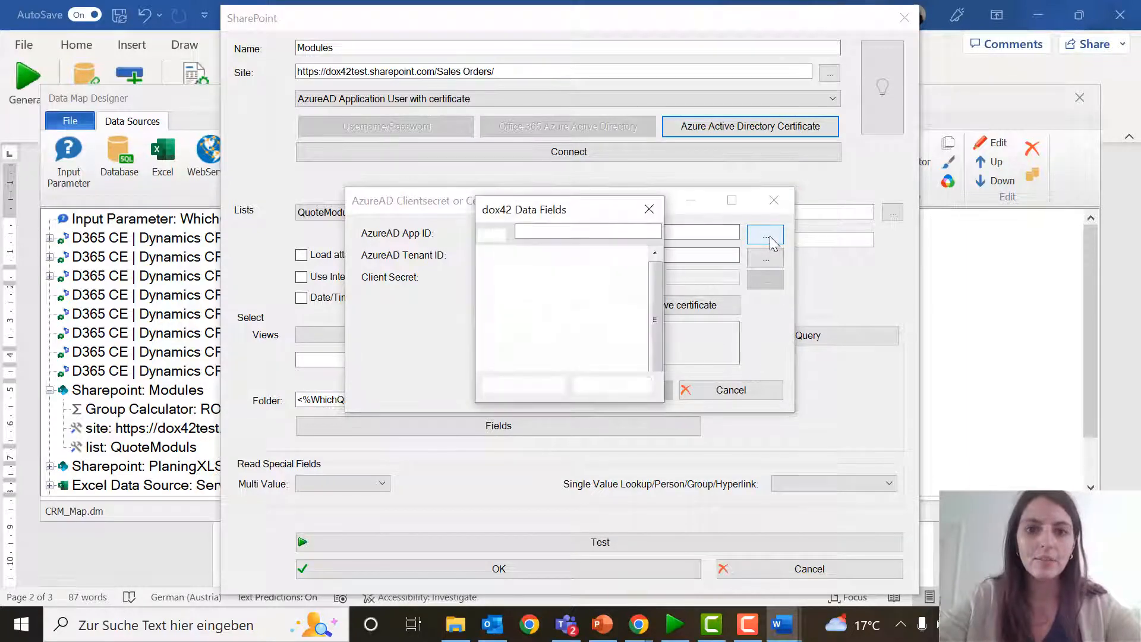
left_click_drag(663, 402, 827, 529)
left_click(484, 439)
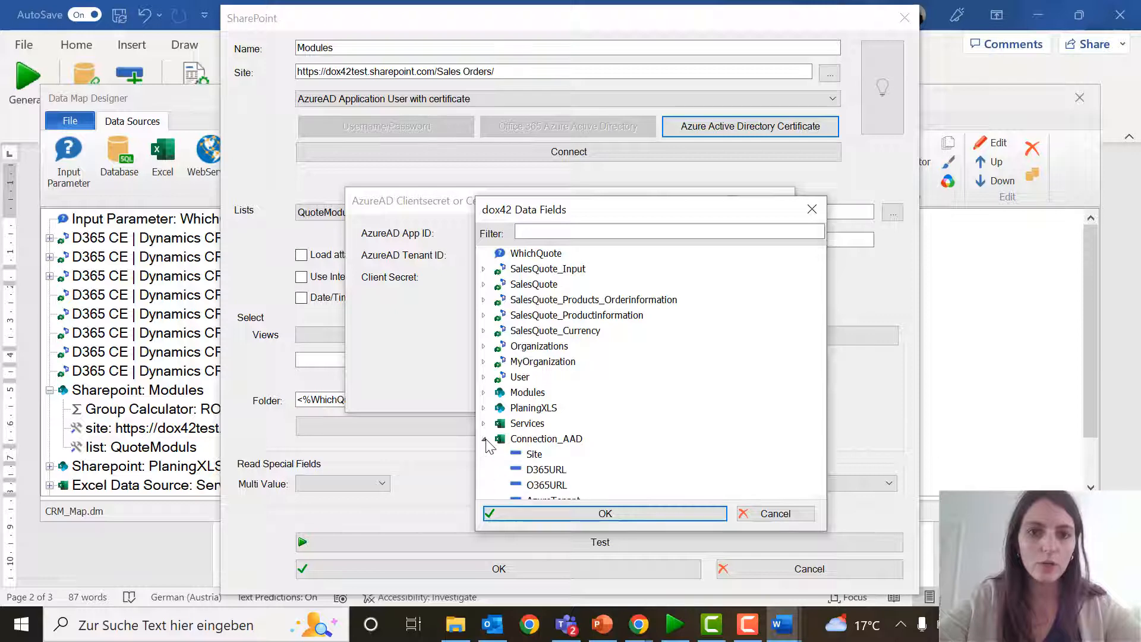
scroll(633, 470, "down", 2)
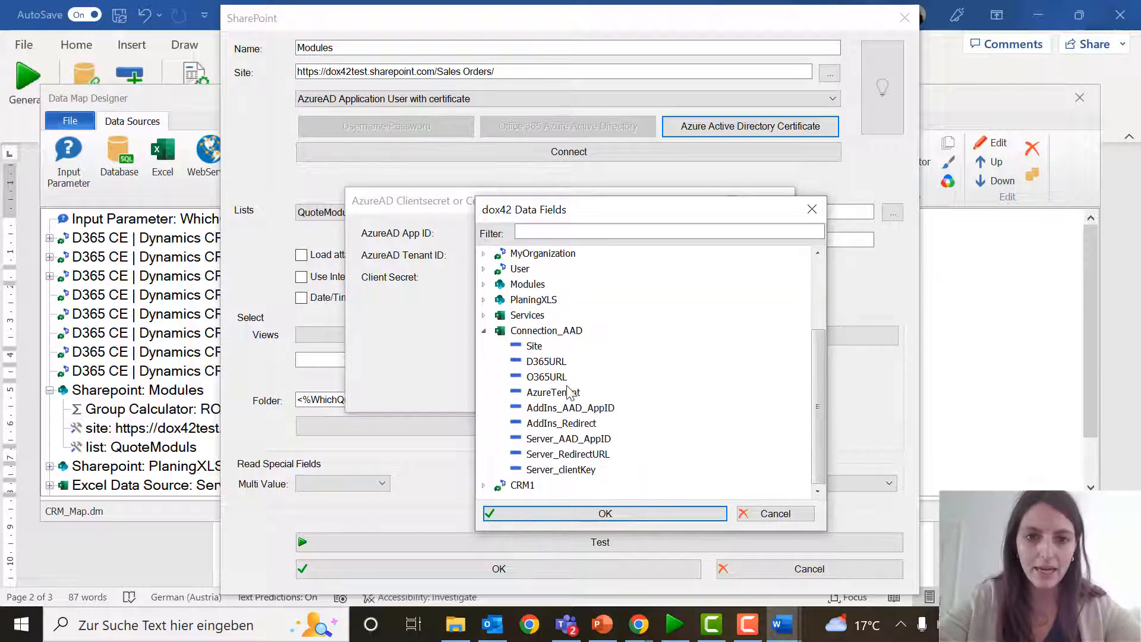
left_click(601, 440)
left_click(613, 511)
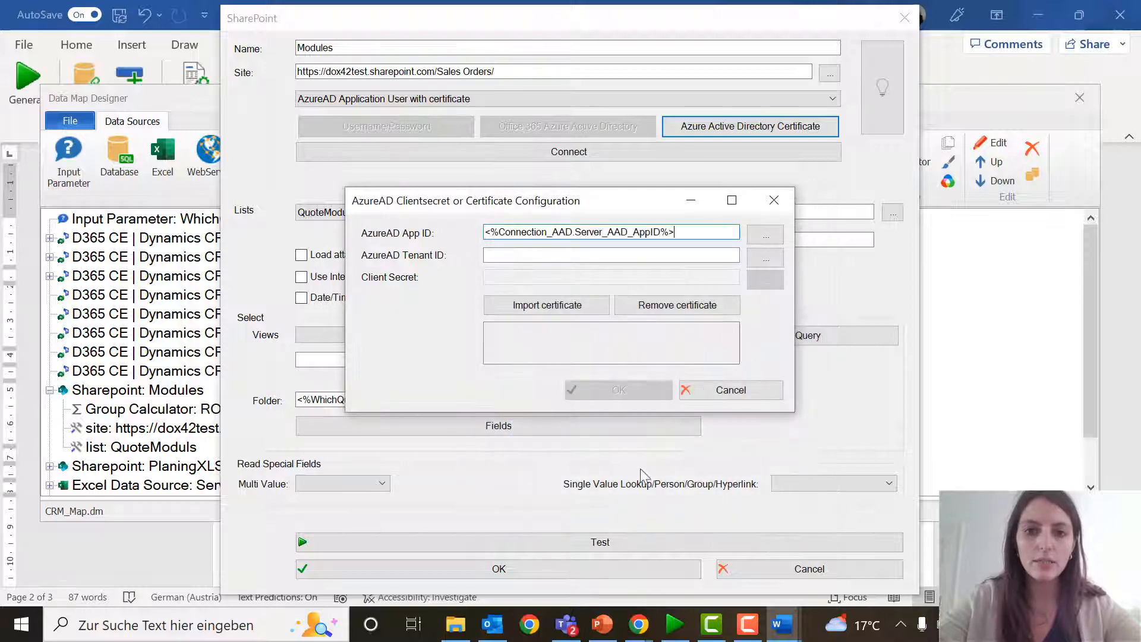
Fill the AzureAD Tenant ID with the AzureTenant data field from Connection_AAD
left_click(765, 258)
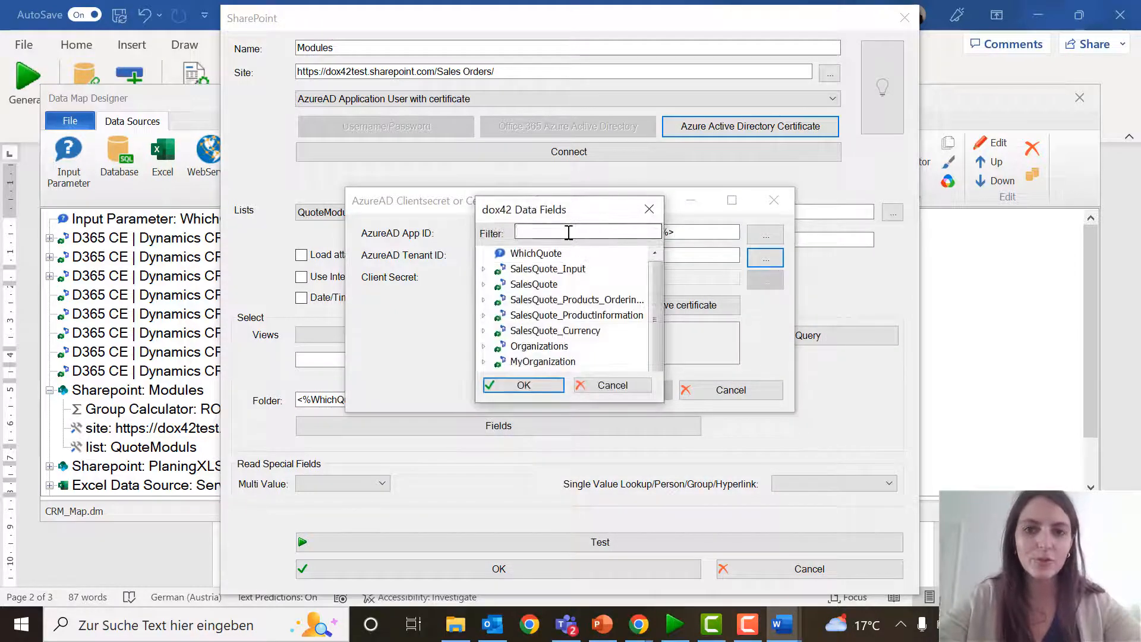
type("tena")
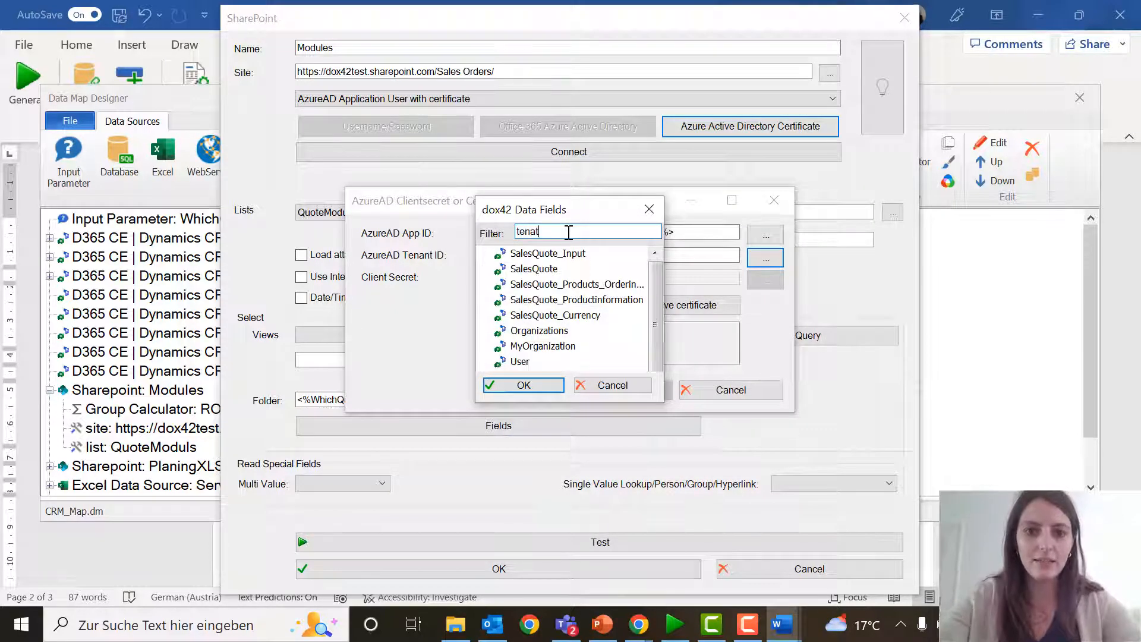
type("nt")
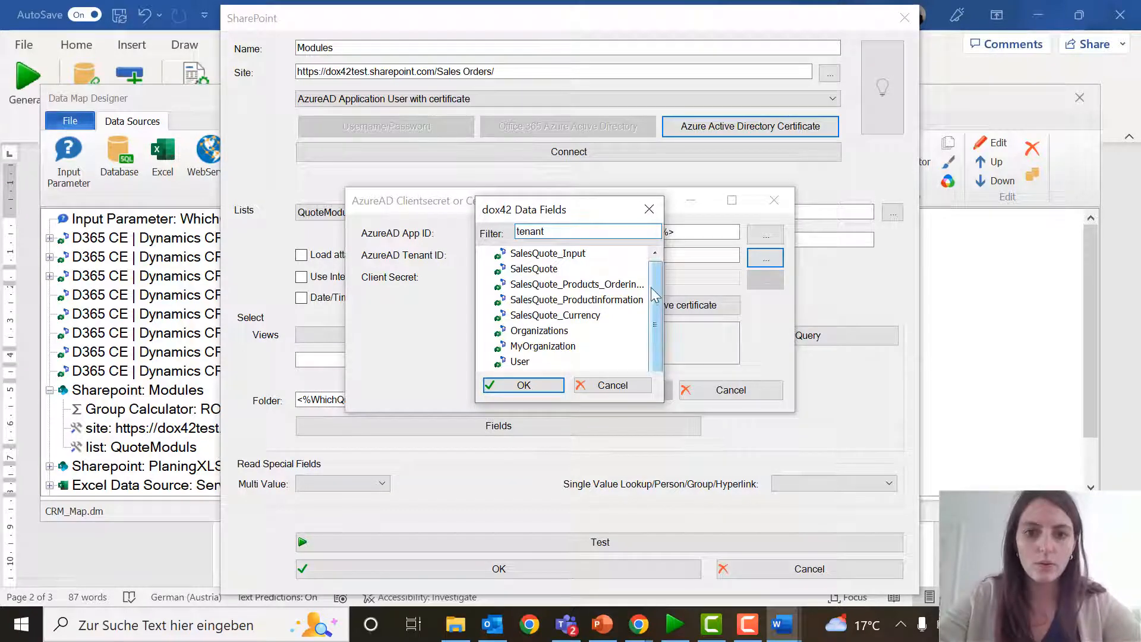
left_click_drag(664, 405, 812, 489)
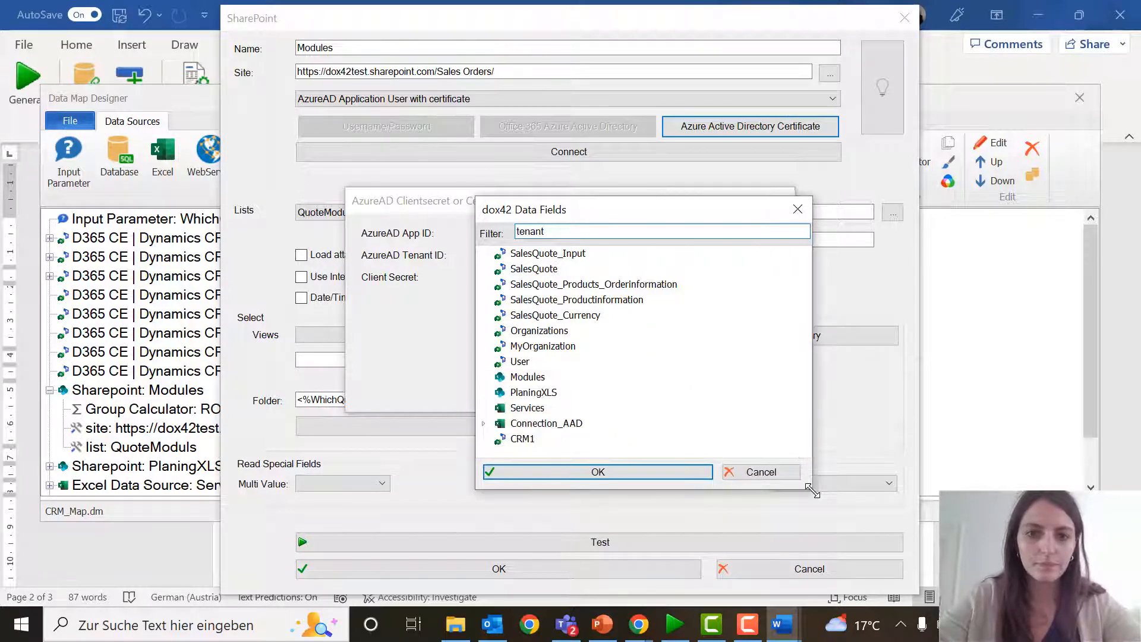
left_click(484, 425)
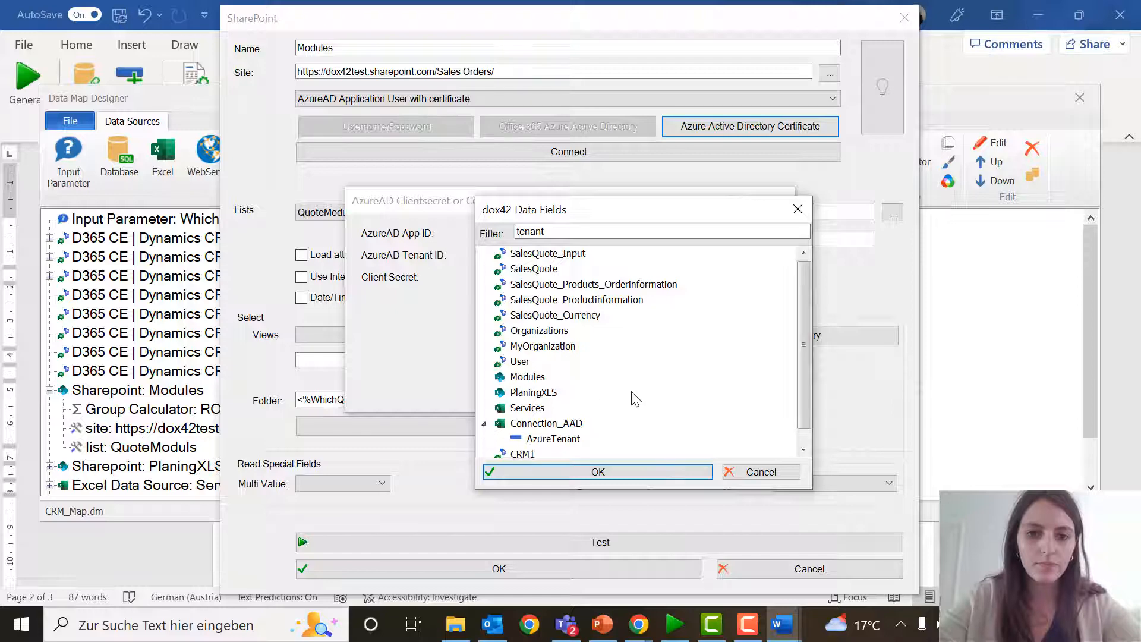
left_click(553, 440)
left_click(596, 472)
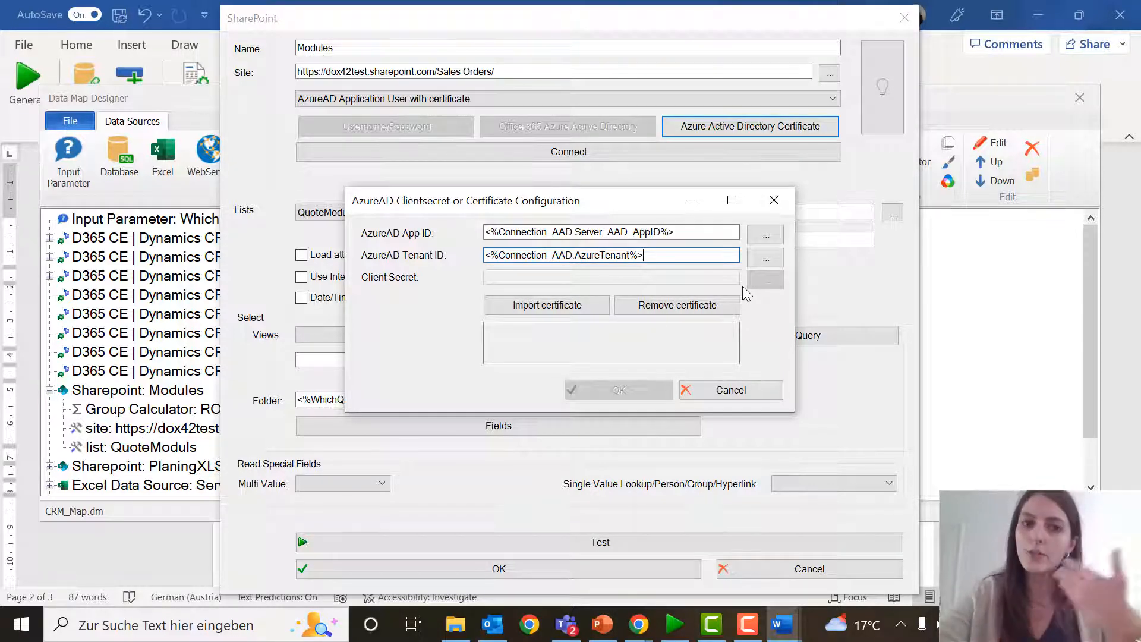
Import the fullcert.p12 certificate, enter the certificate password, and accept the AzureAD certificate configuration
left_click(542, 307)
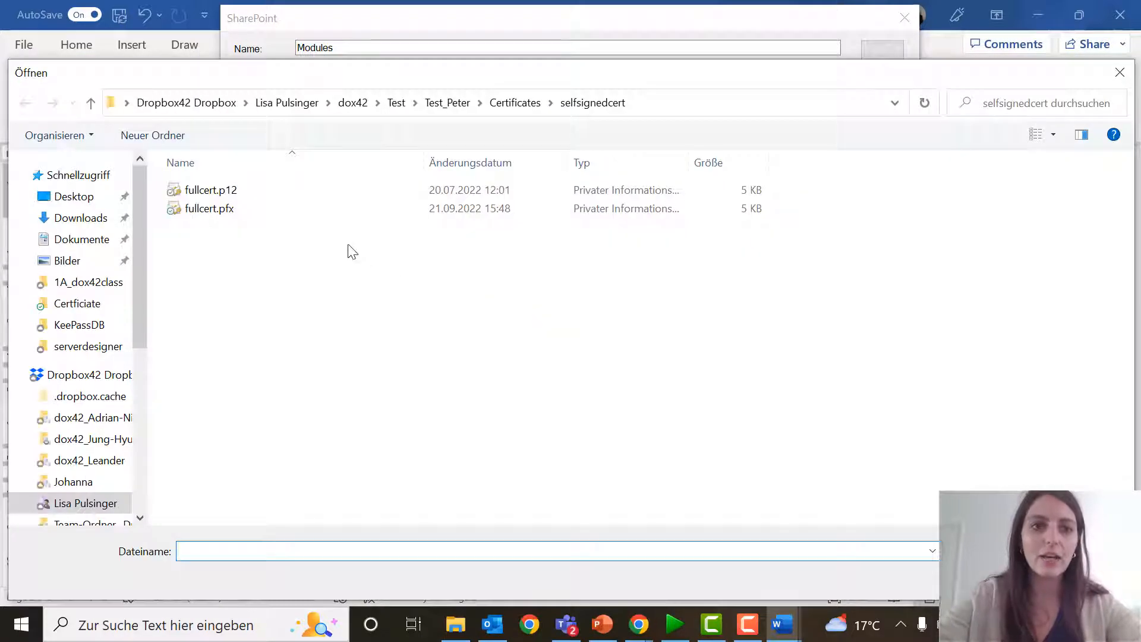
left_click(263, 196)
left_click(1001, 580)
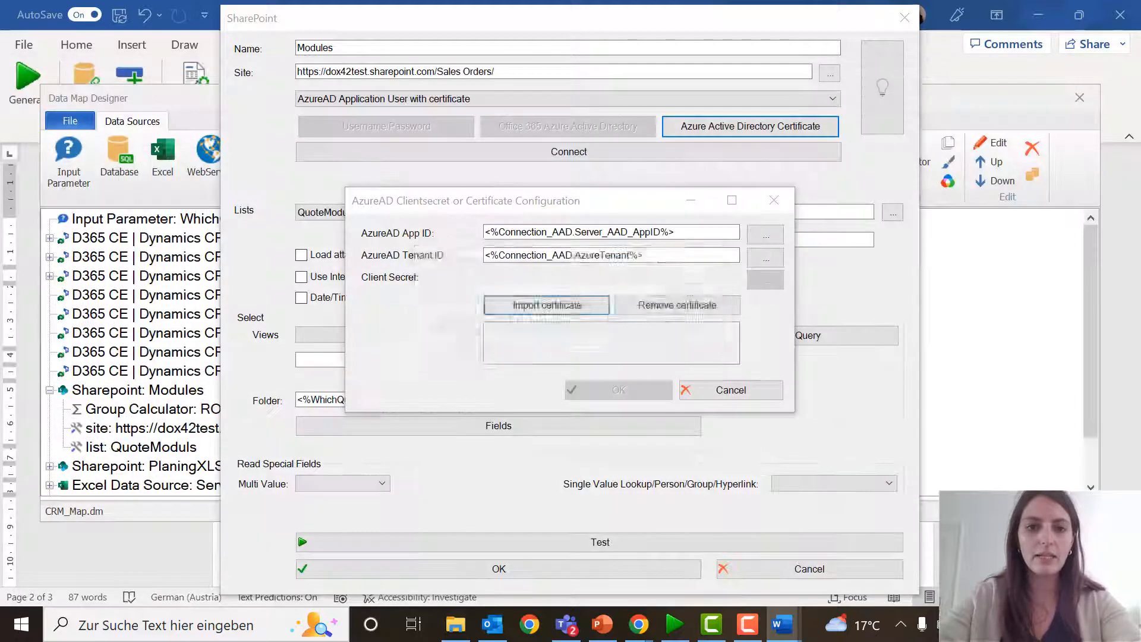
type("*")
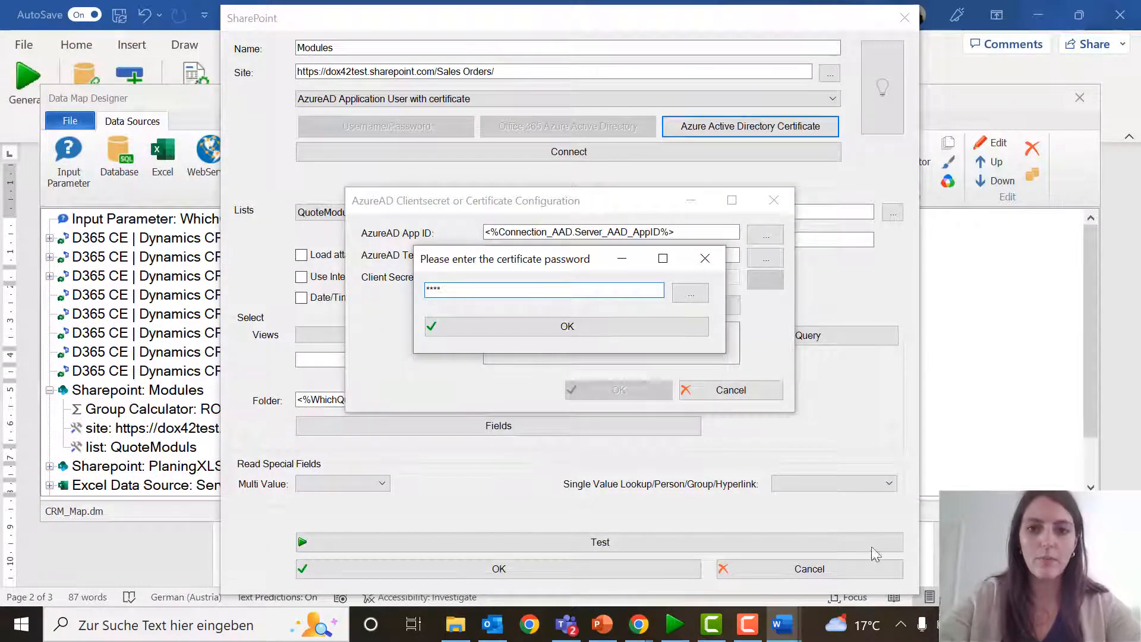
left_click(629, 325)
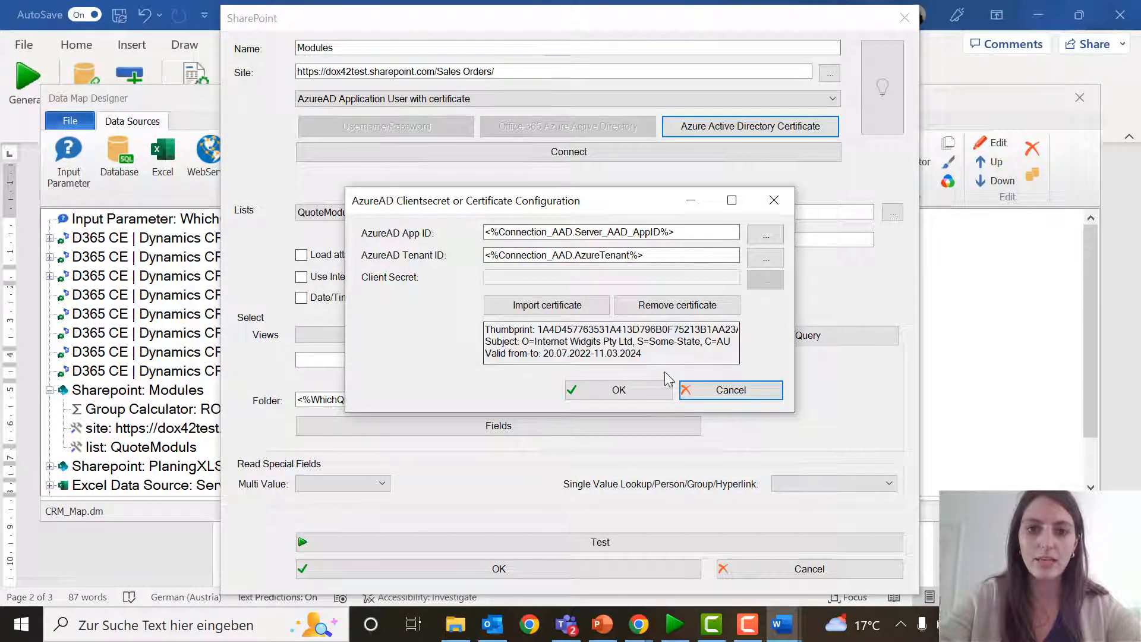
left_click(619, 390)
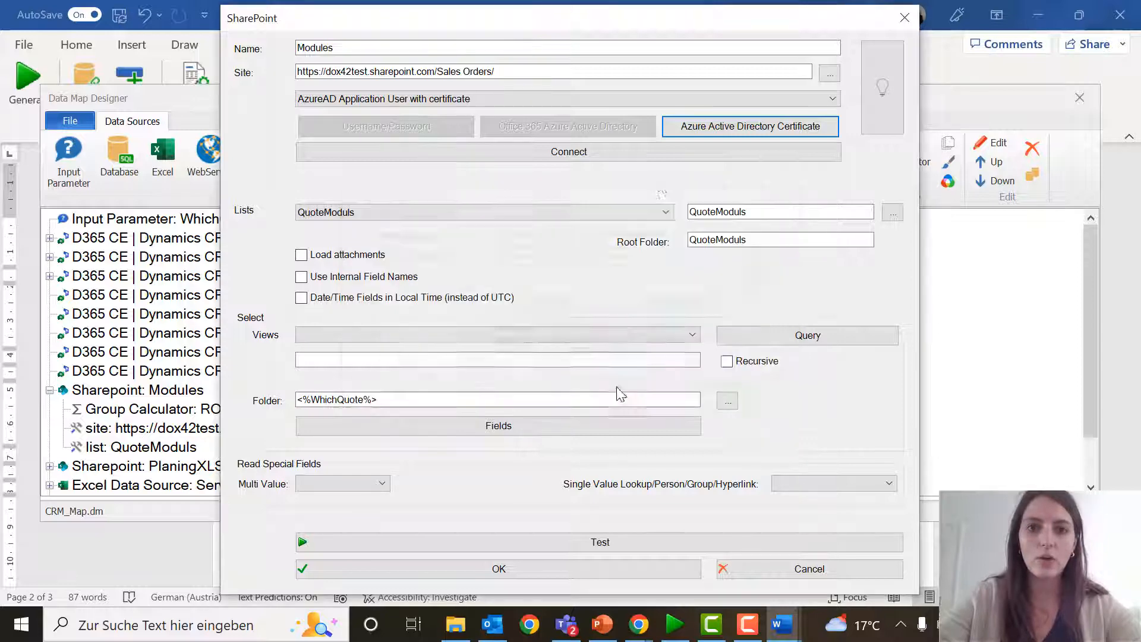
Connect the Modules data source to the SharePoint site and select the Employees list
left_click(574, 152)
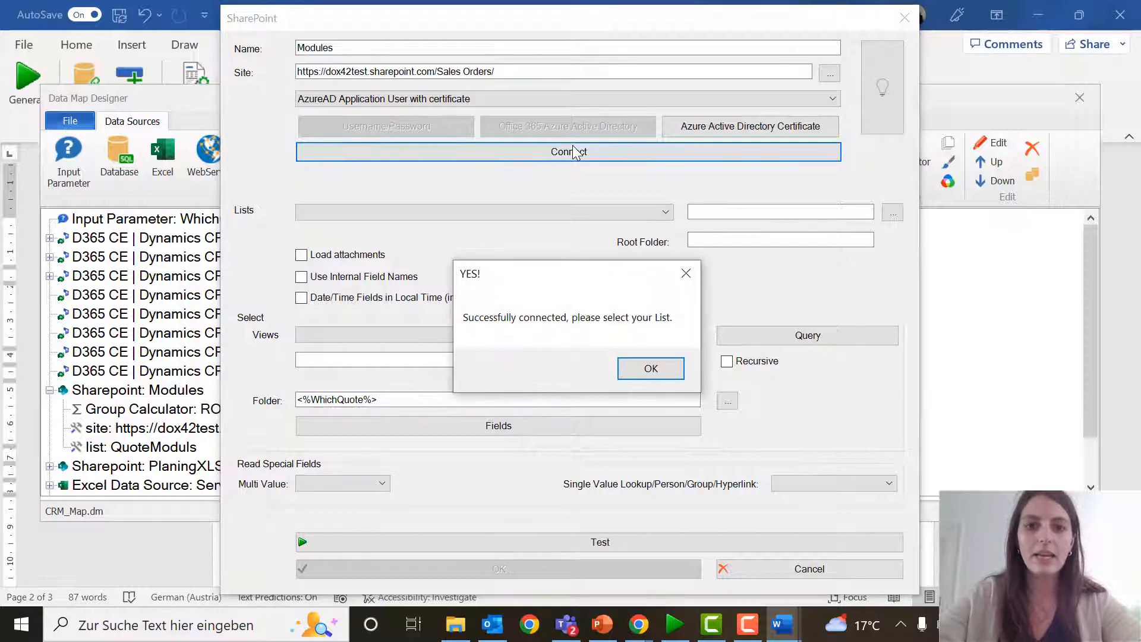
left_click(653, 369)
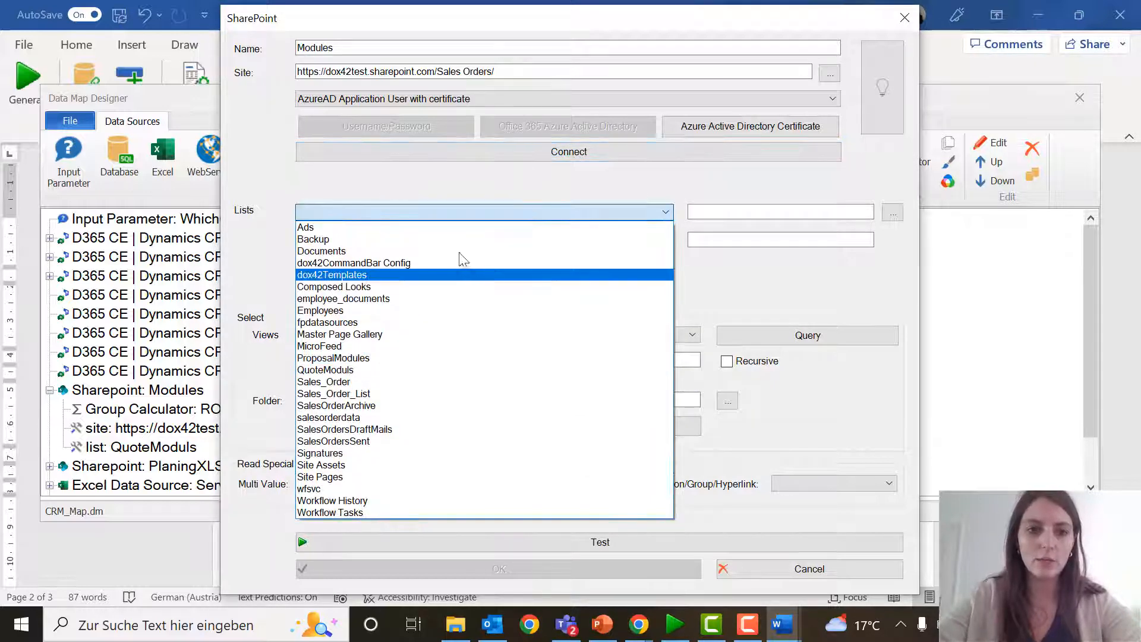
left_click(428, 319)
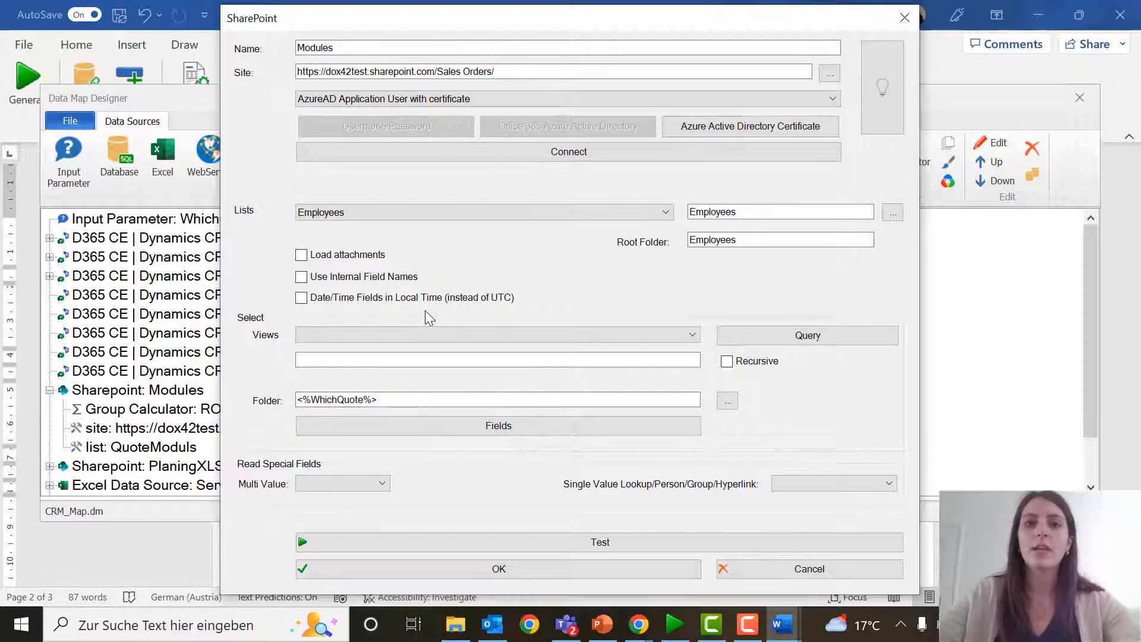
Close the Modules data source settings without saving, and close the data map and the Sales_Quote document
left_click(916, 17)
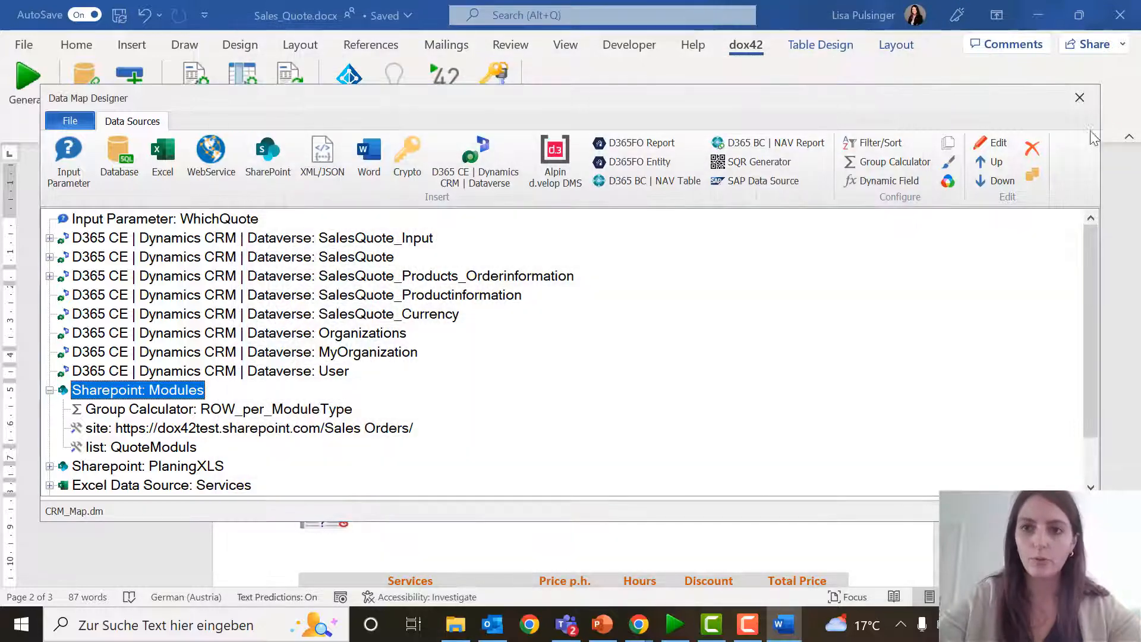
left_click(1080, 98)
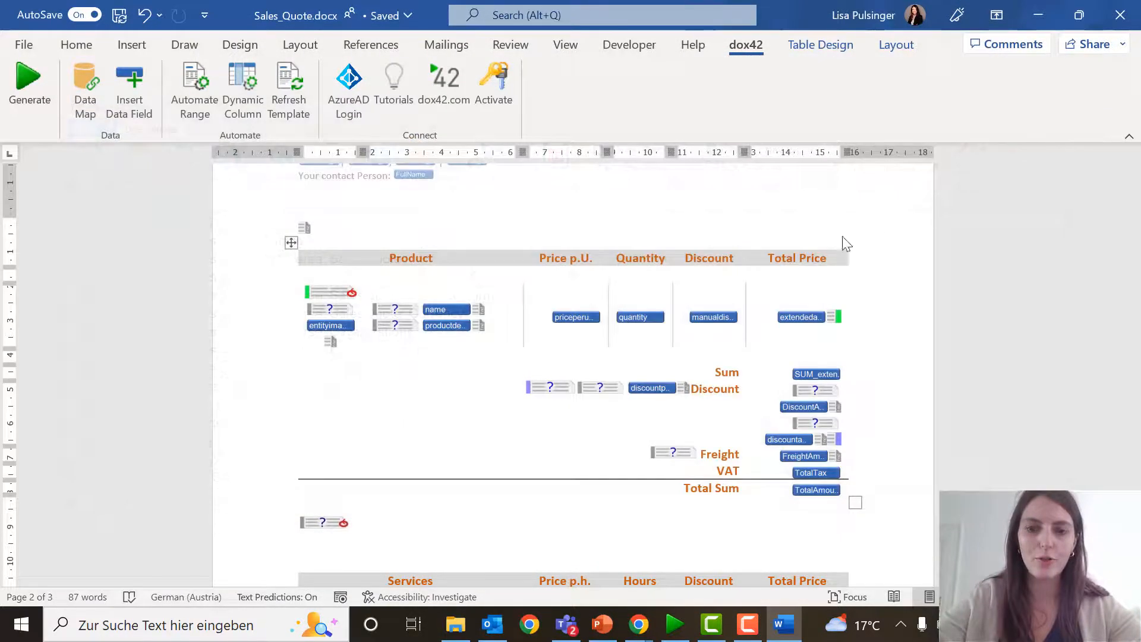
left_click(1127, 18)
Find and open the MobileInvoice test folder dated September 22 in the dox42Templates SharePoint library
scroll(356, 440, "down", 5)
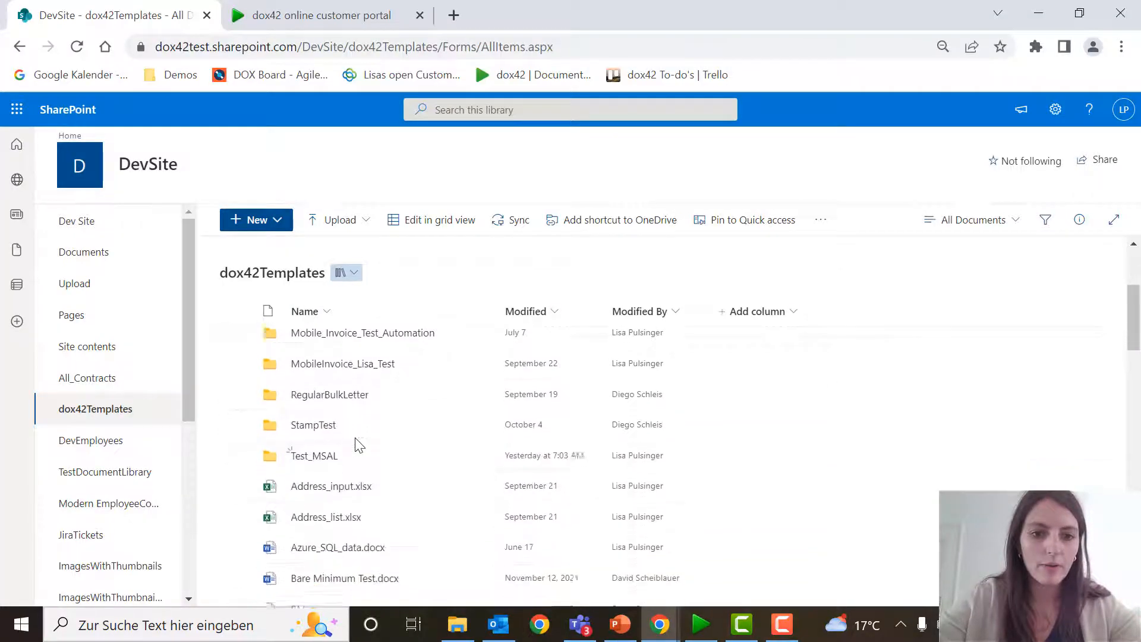
scroll(359, 445, "up", 2)
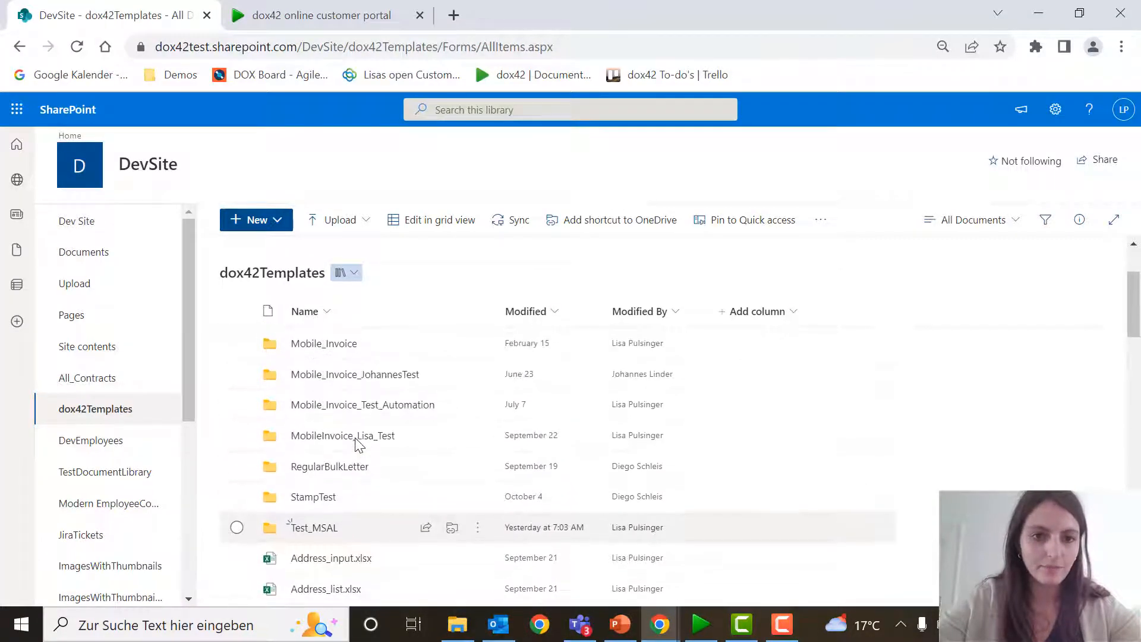
scroll(367, 408, "up", 3)
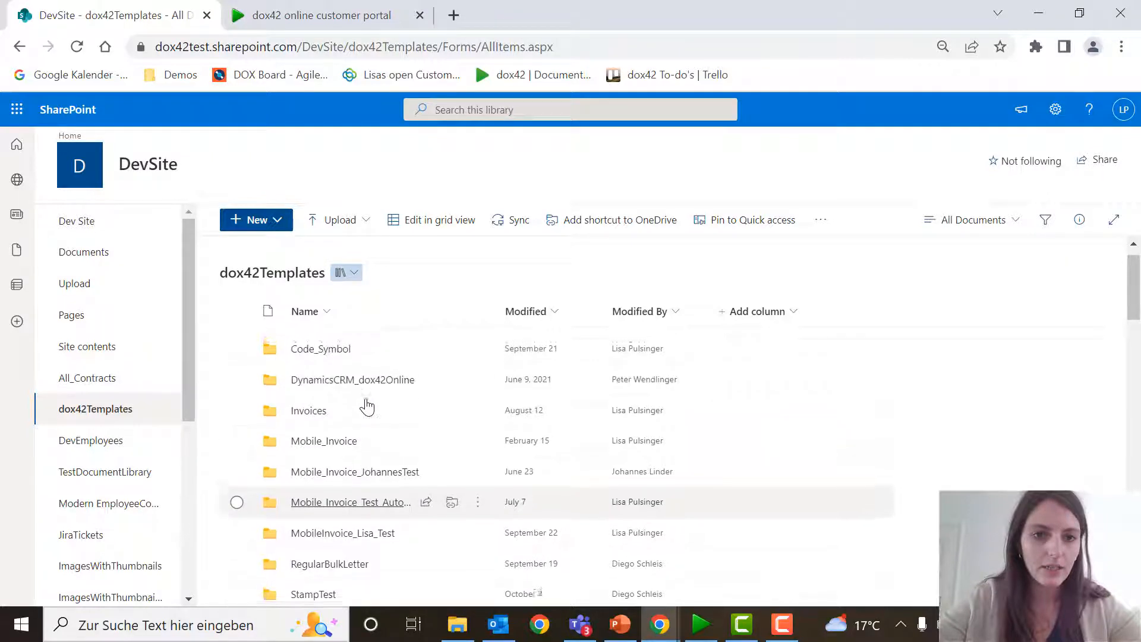
scroll(368, 410, "down", 3)
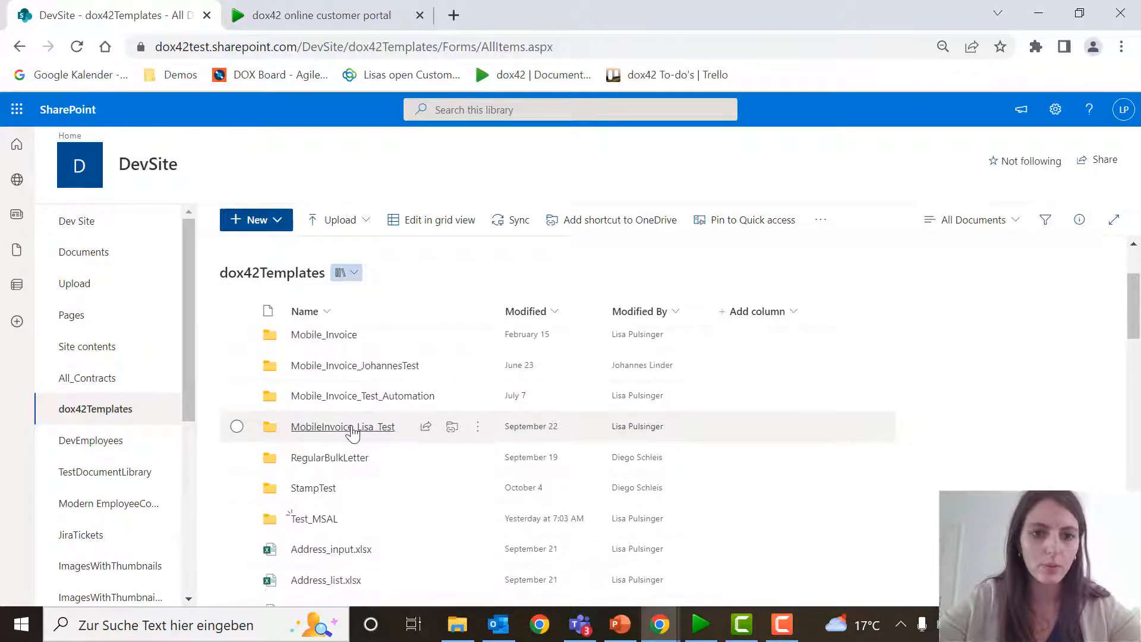
left_click(352, 429)
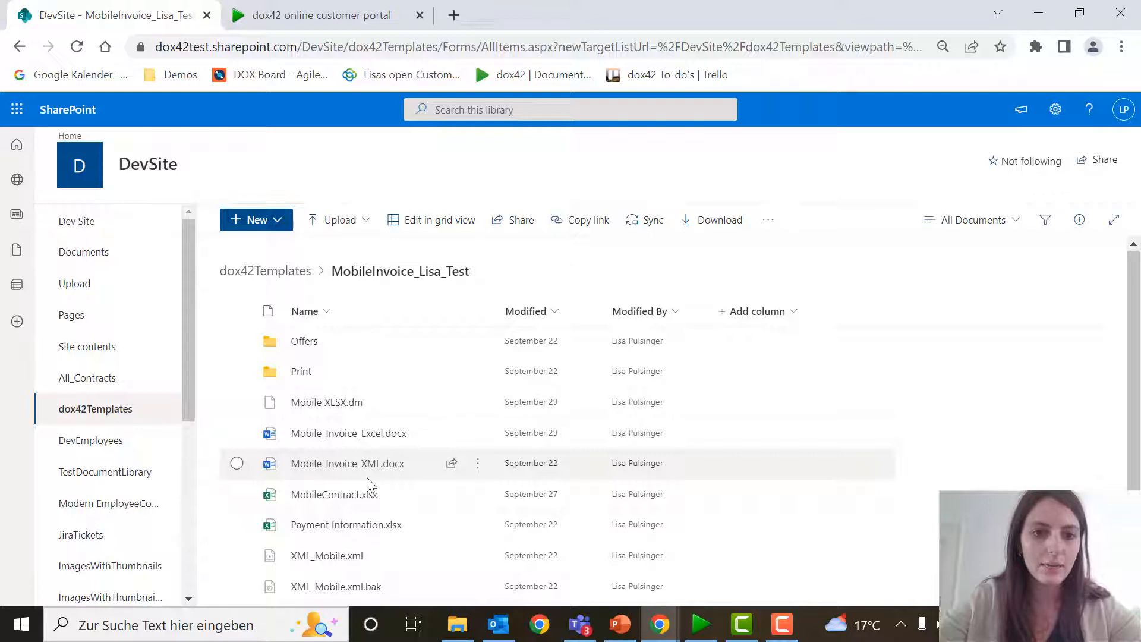
Open the Mobile_Invoice_Excel.docx template from the SharePoint folder in desktop Word
scroll(369, 482, "down", 1)
left_click(237, 409)
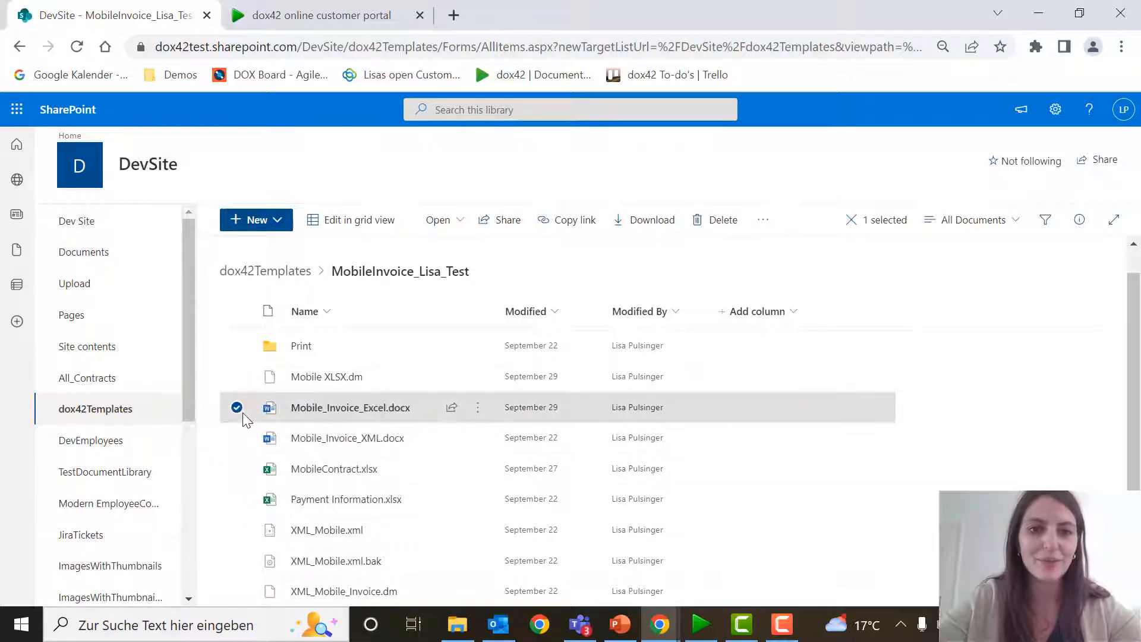
left_click(456, 222)
left_click(471, 275)
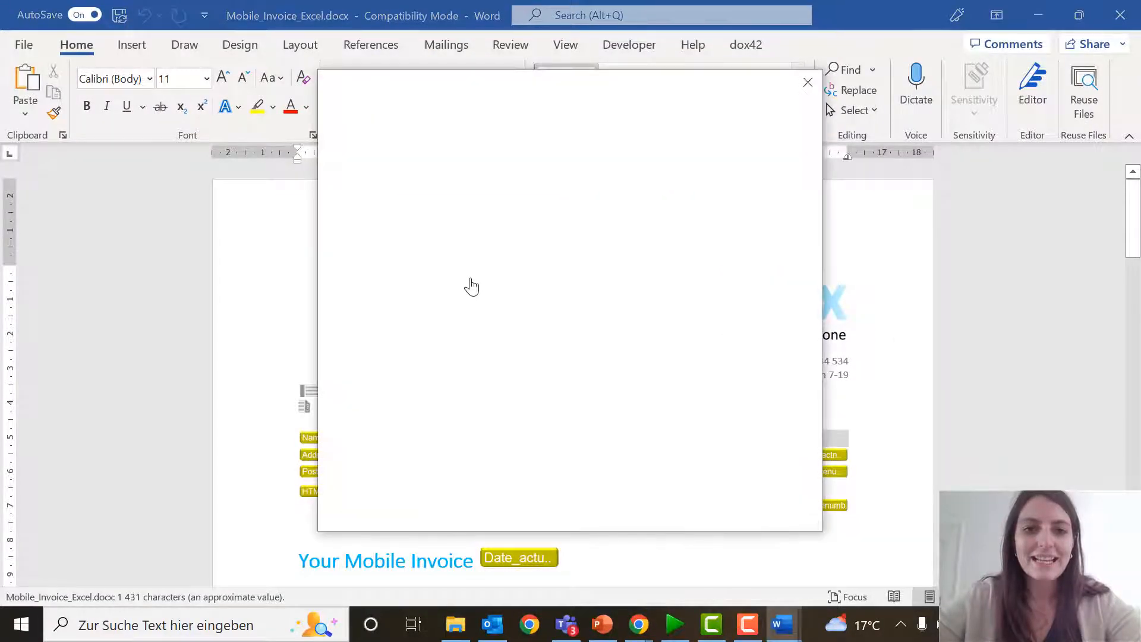
left_click(599, 217)
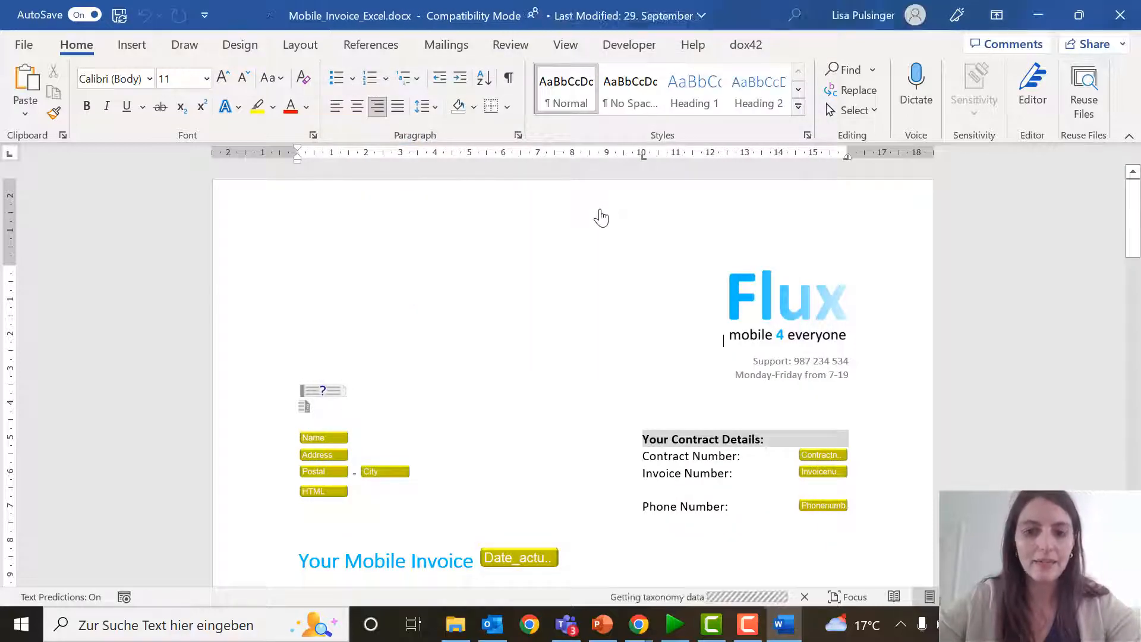
Open the ContractInformation Excel data source from the invoice template's data map and review its data field types down to the HTML field
left_click(763, 45)
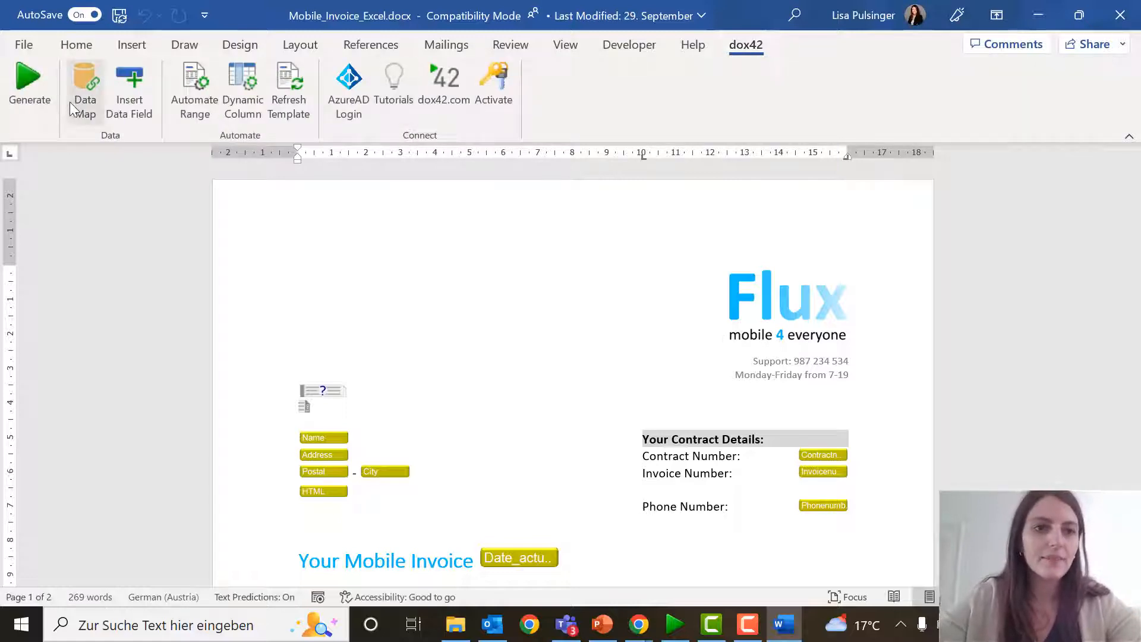
left_click(93, 117)
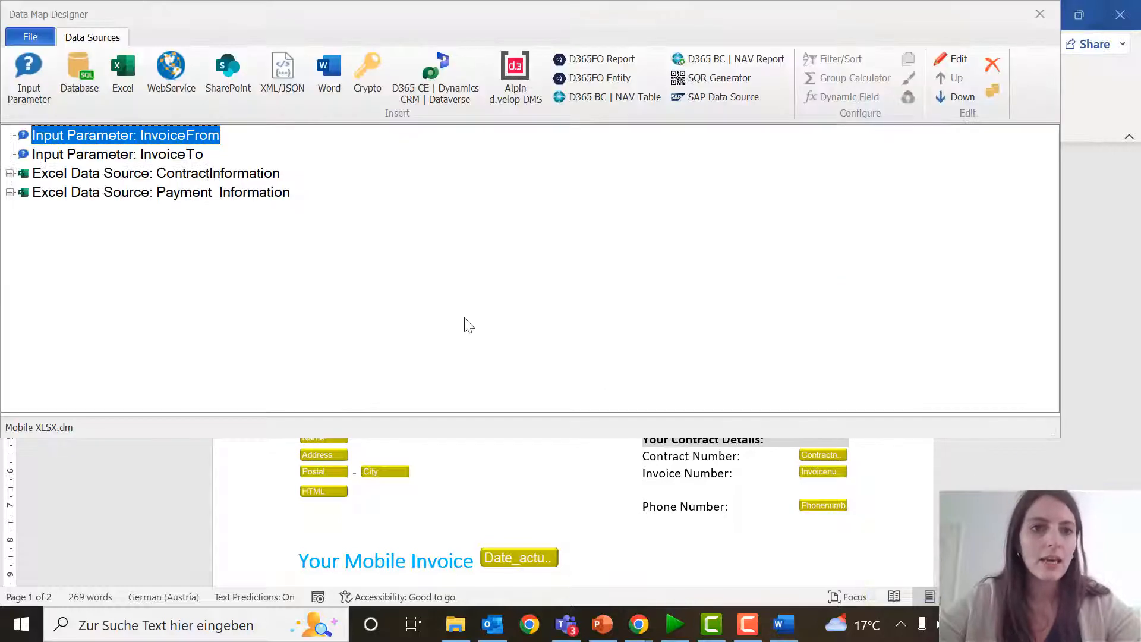
left_click_drag(648, 9, 673, 27)
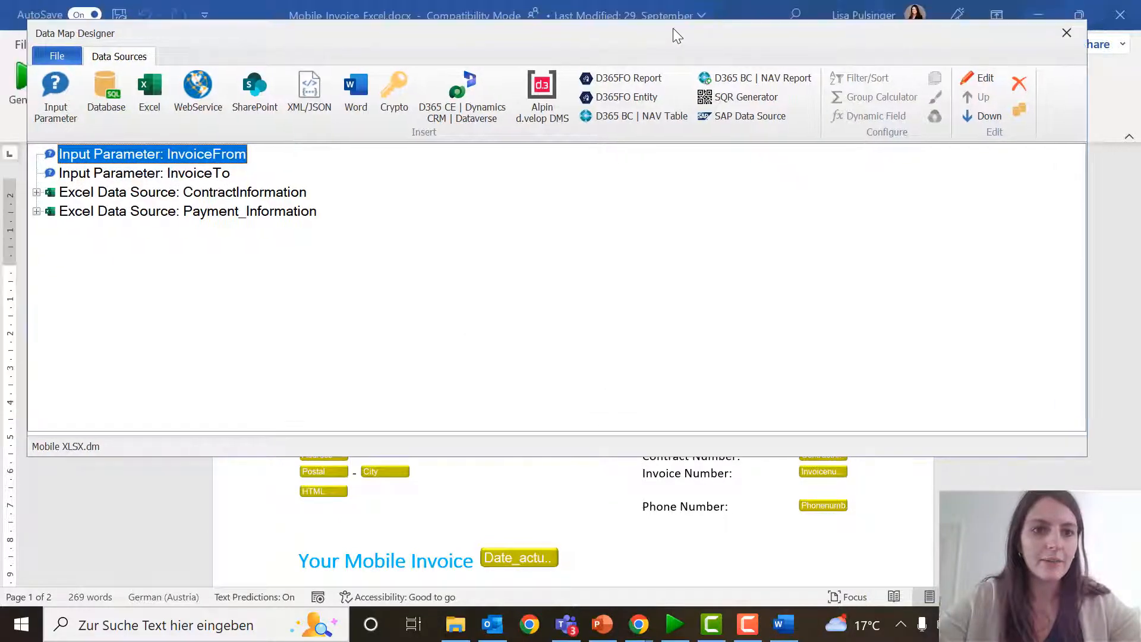
double_click(260, 198)
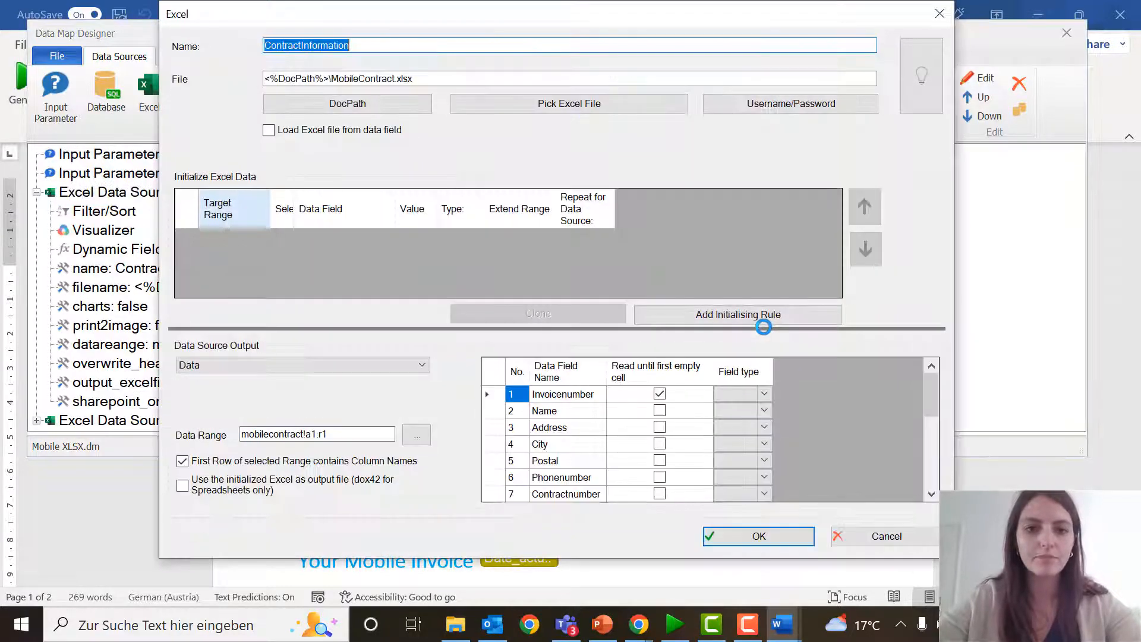
scroll(847, 457, "down", 3)
scroll(847, 456, "down", 2)
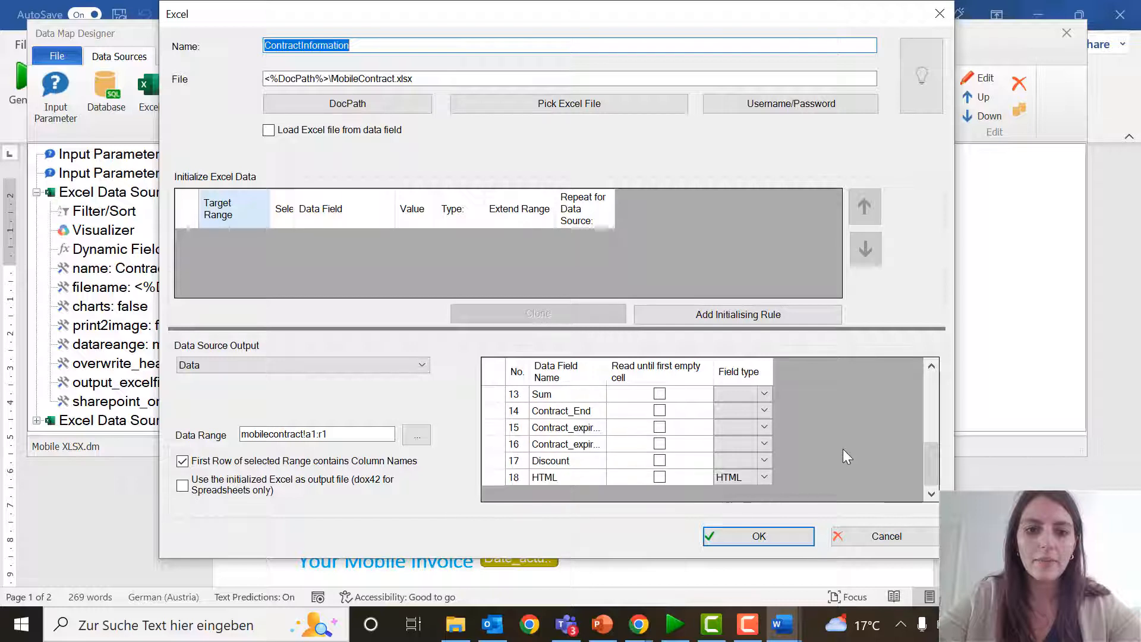
scroll(847, 457, "up", 1)
scroll(848, 457, "down", 1)
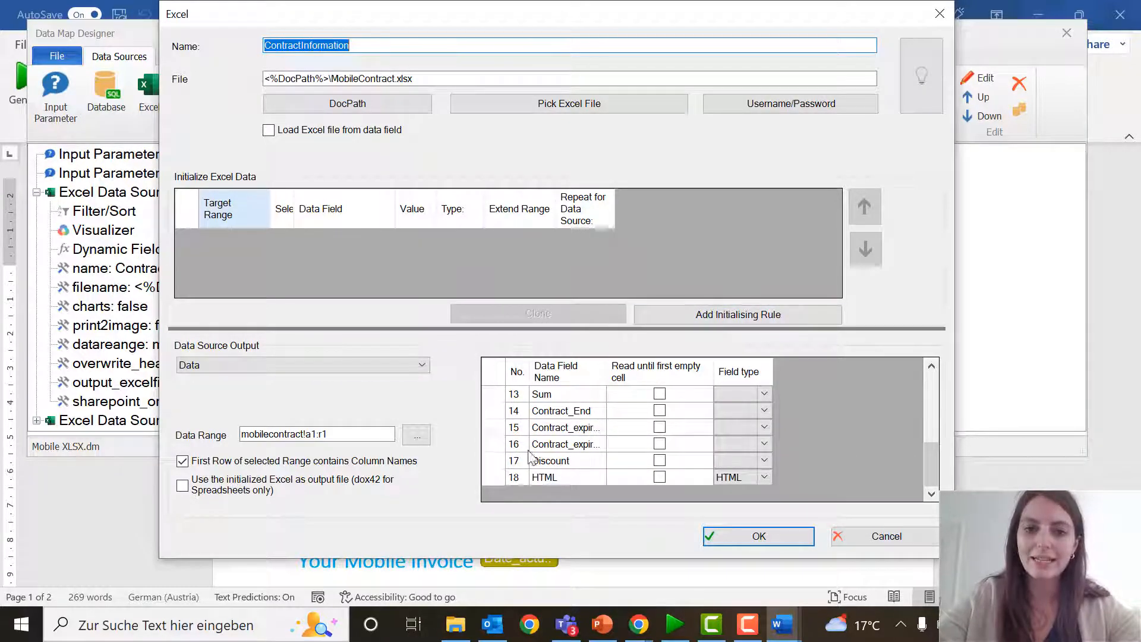
Open the data range selection in the MobileContract workbook and select cell R2 in the HTML column to examine its formatted text
left_click(418, 440)
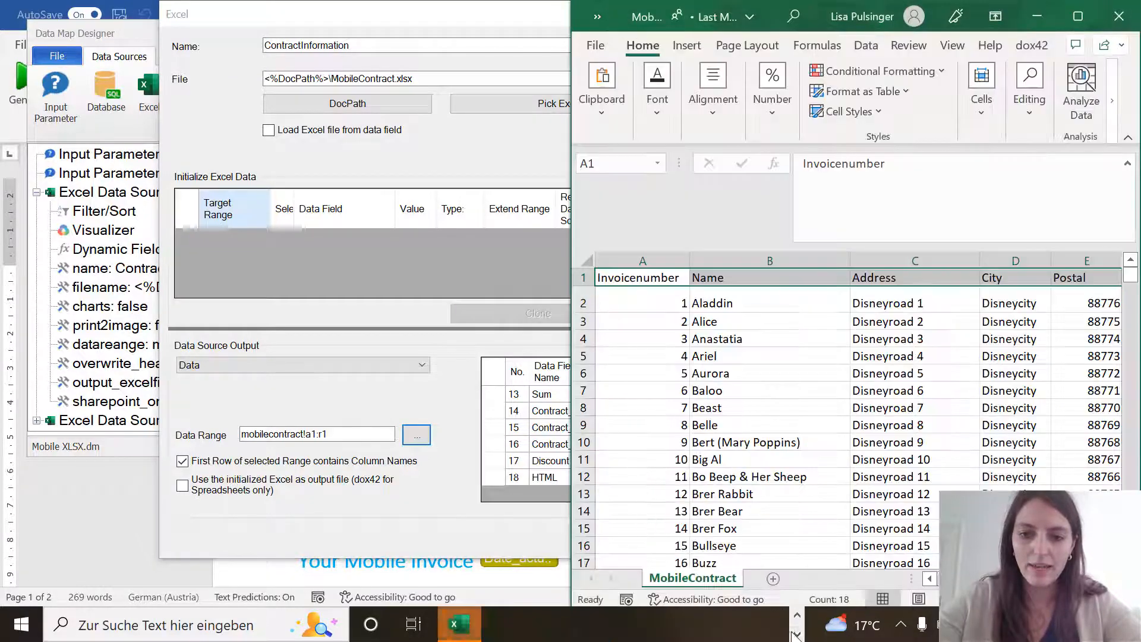
left_click_drag(966, 579, 1082, 579)
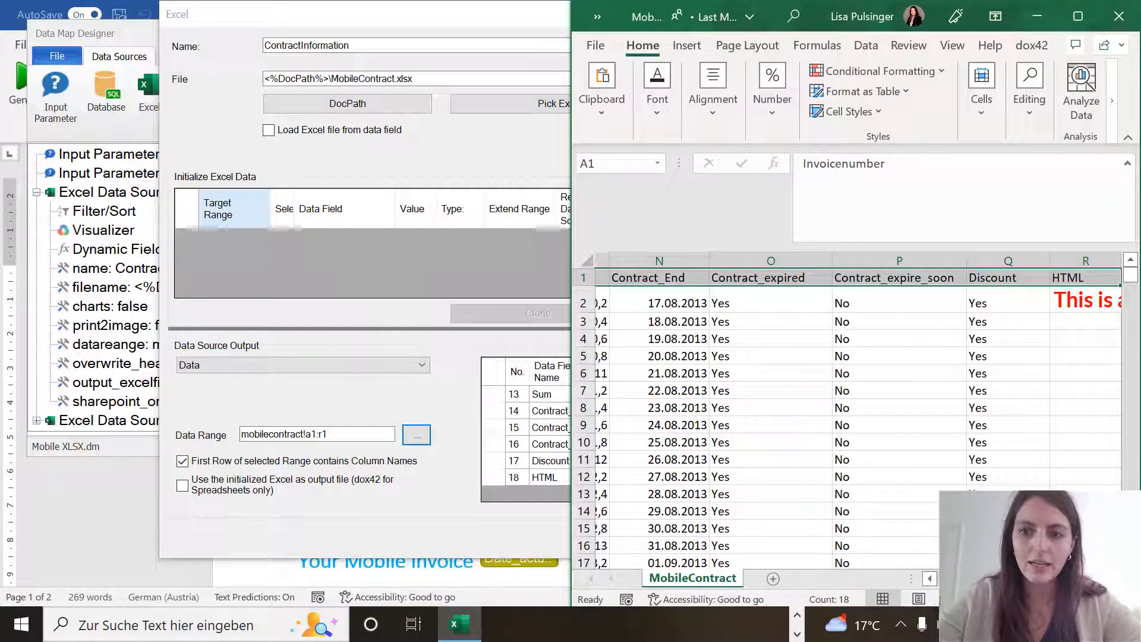
left_click(1087, 304)
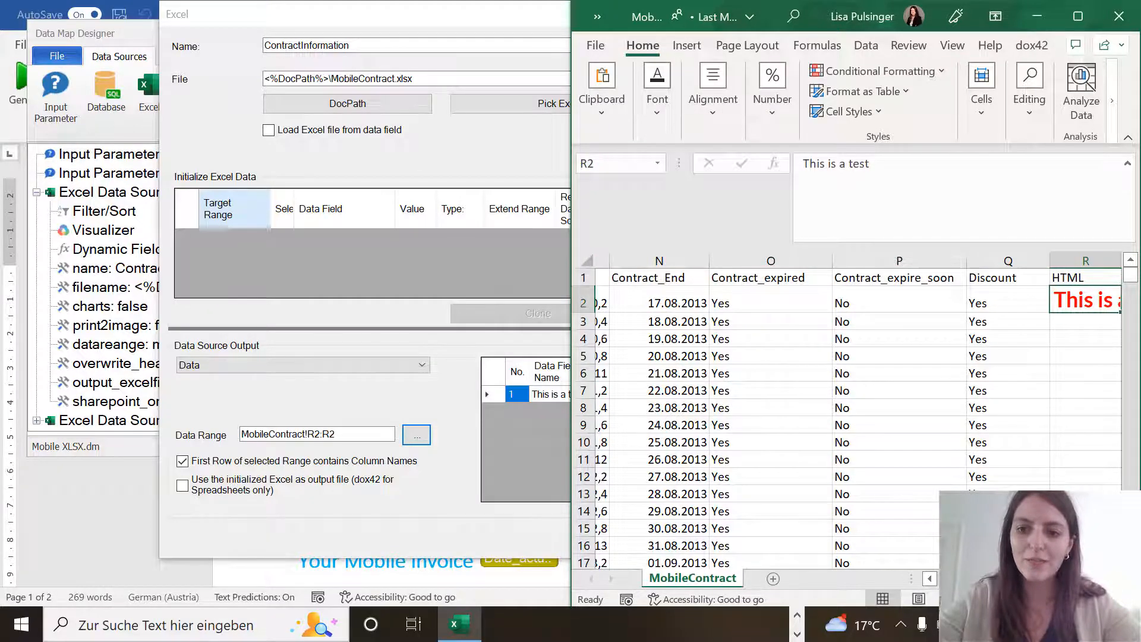
scroll(847, 410, "down", 1)
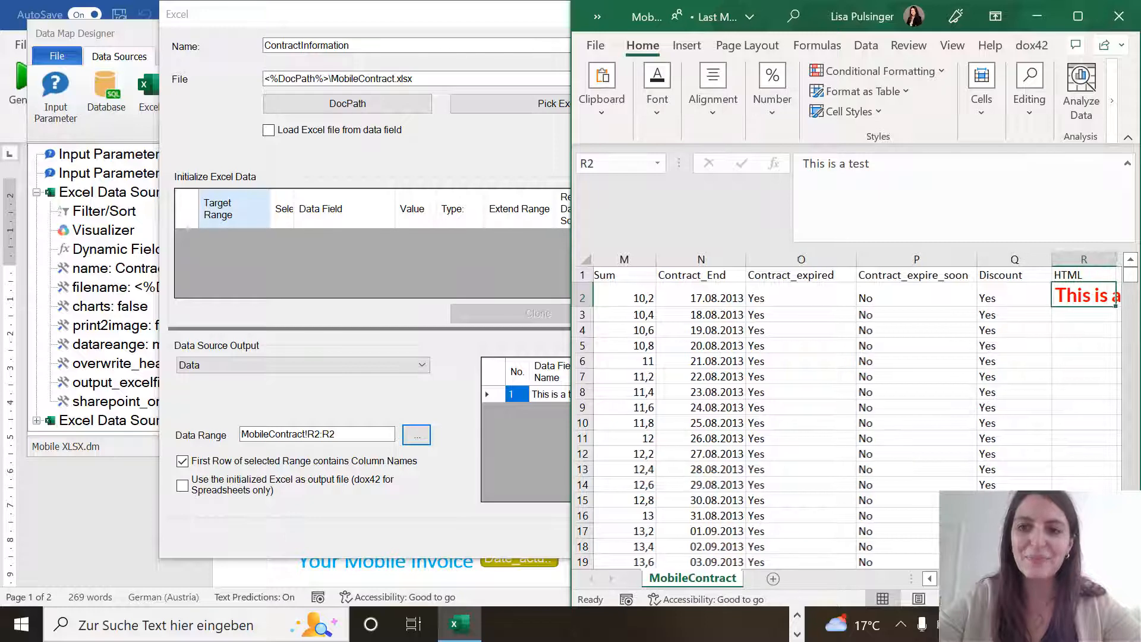
scroll(1080, 400, "right", 1)
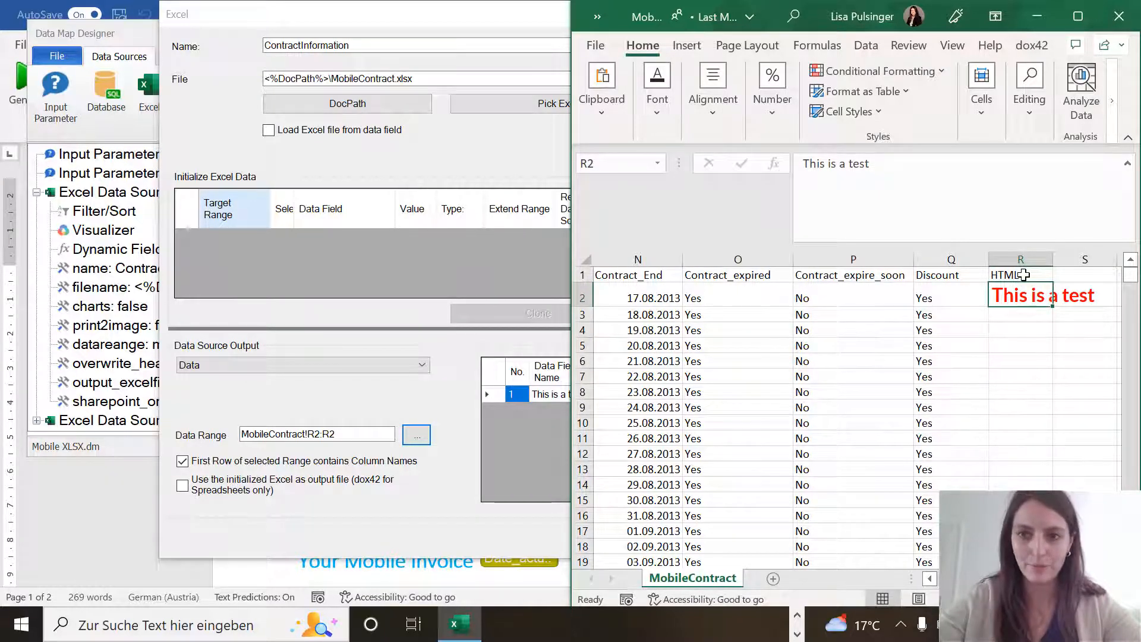
Close the MobileContract workbook, discard the R2 range selection and reopen the ContractInformation data source at its HTML field
left_click(1119, 16)
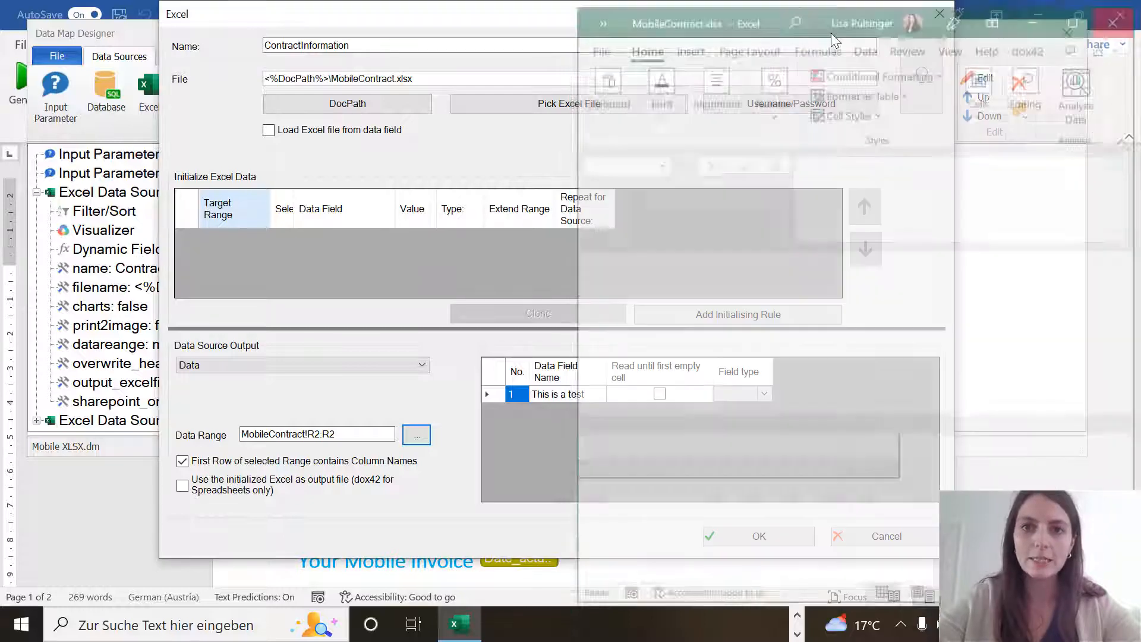
left_click(943, 14)
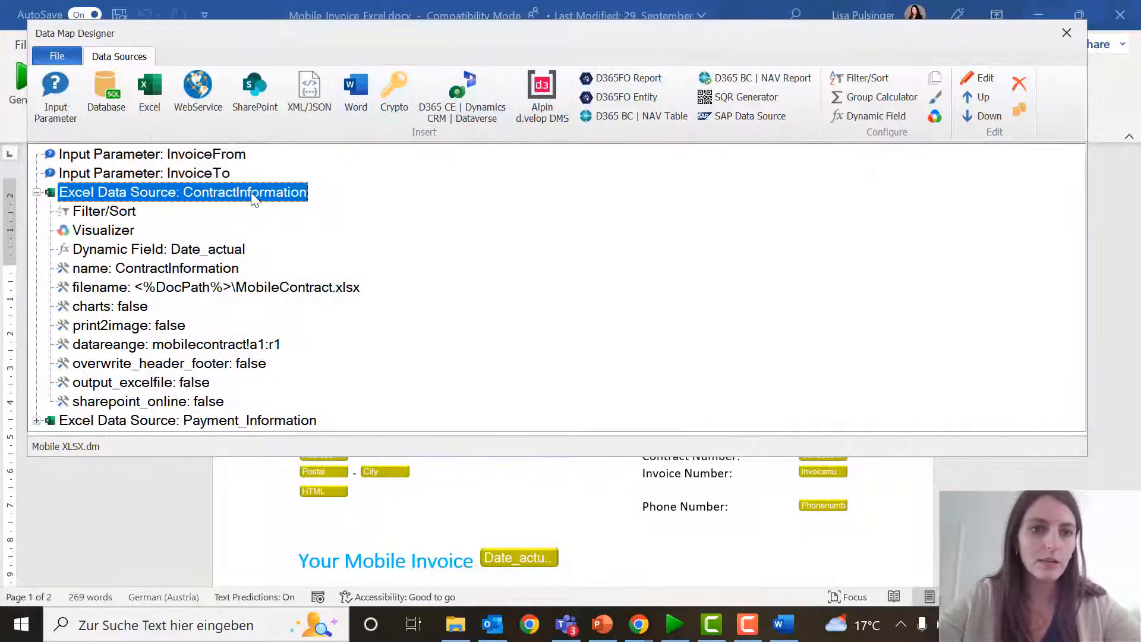
double_click(255, 196)
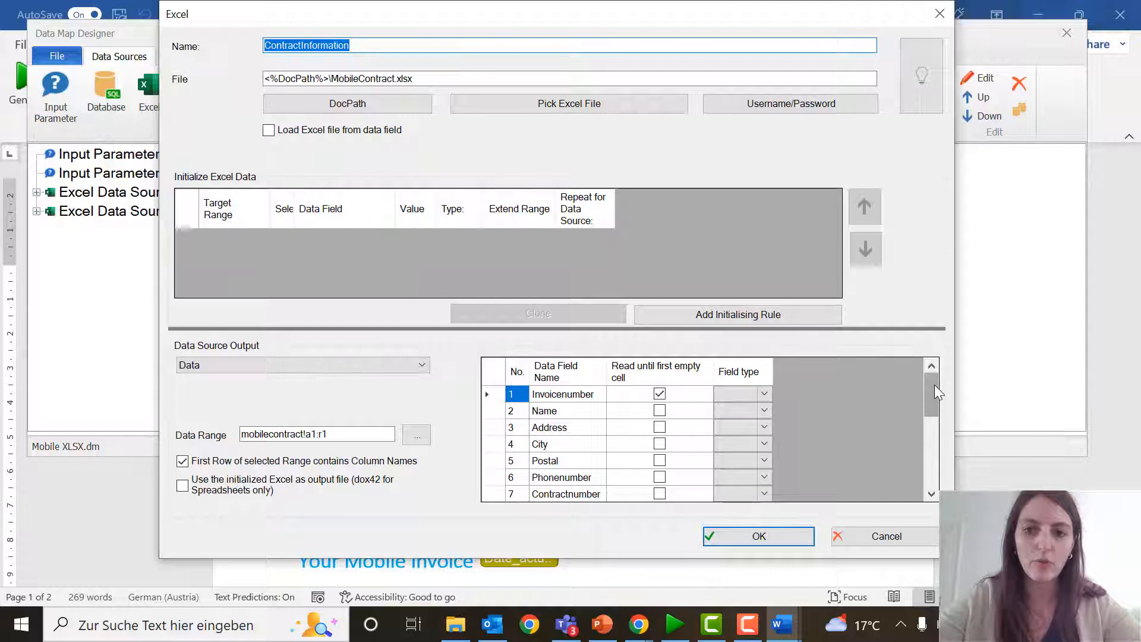
left_click_drag(932, 392, 943, 468)
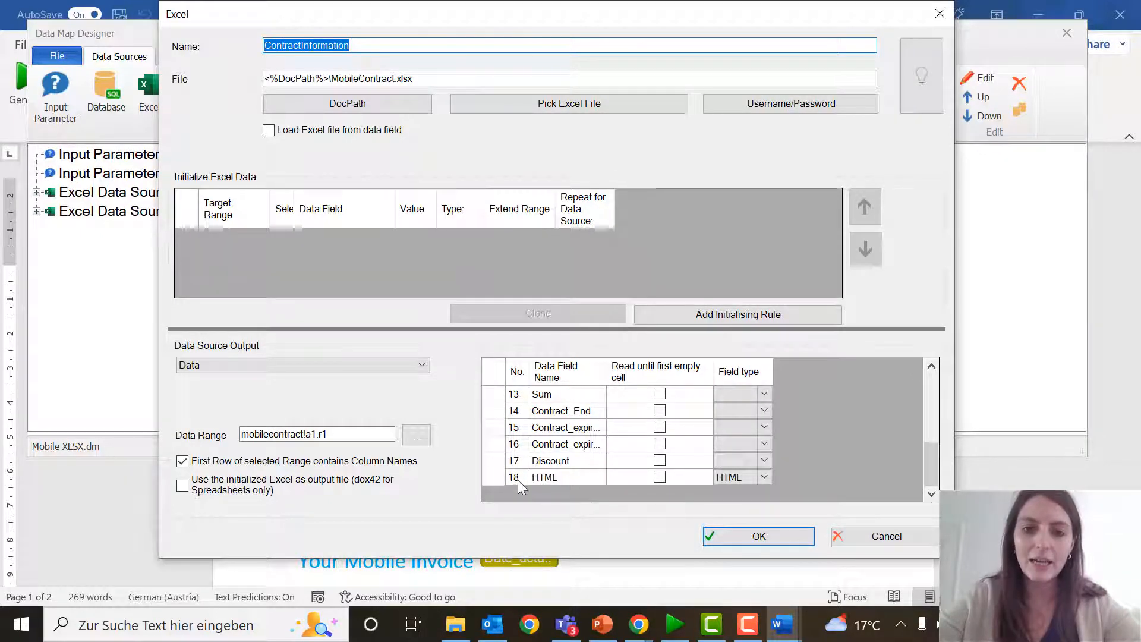
Examine the type options of the HTML field, keep HTML selected, and close the data map without saving changes
left_click(762, 477)
left_click(762, 477)
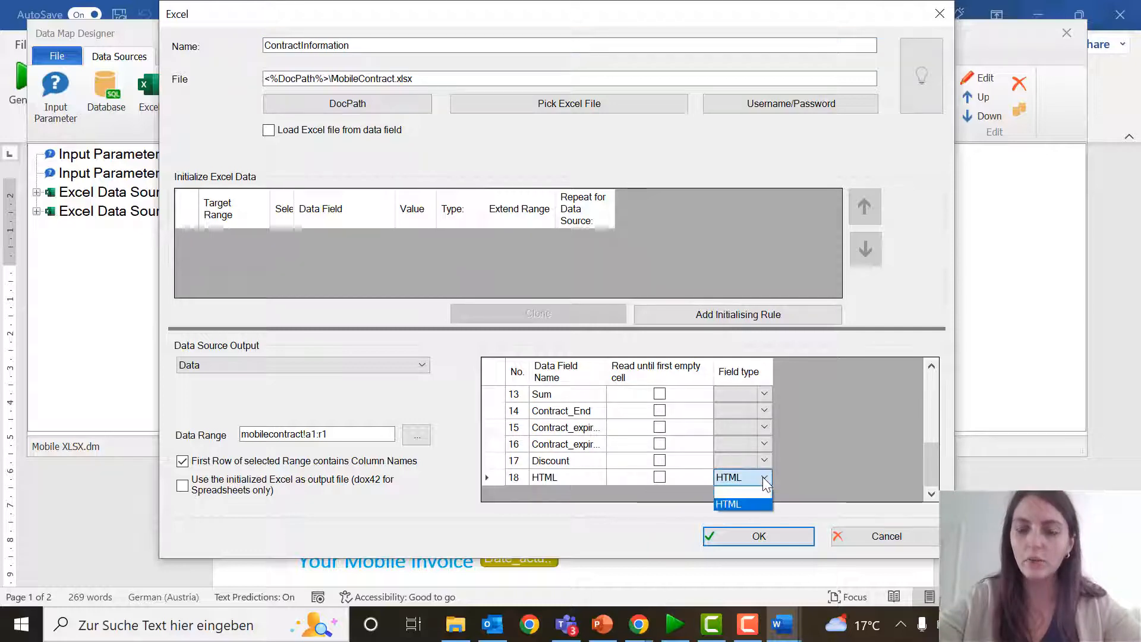
left_click(821, 470)
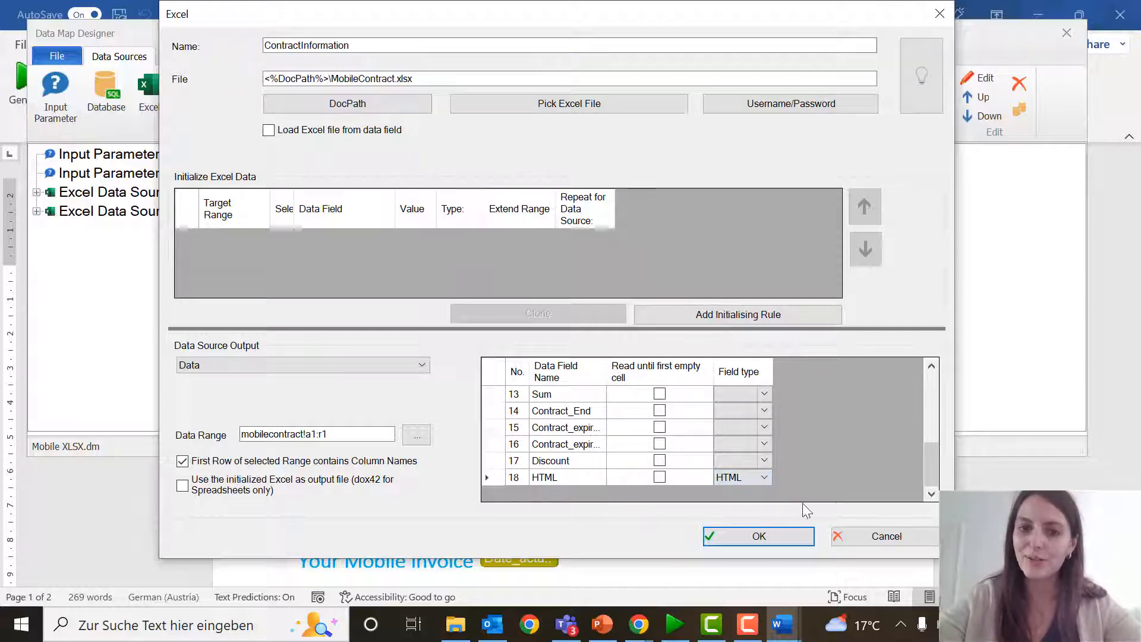
left_click(759, 536)
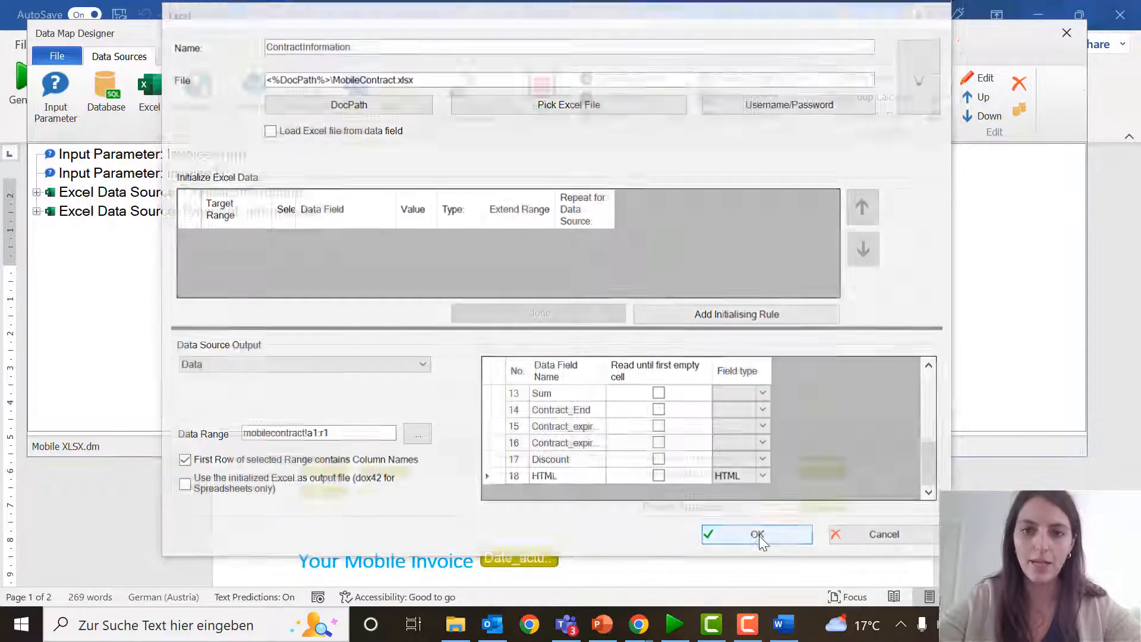
left_click(1067, 33)
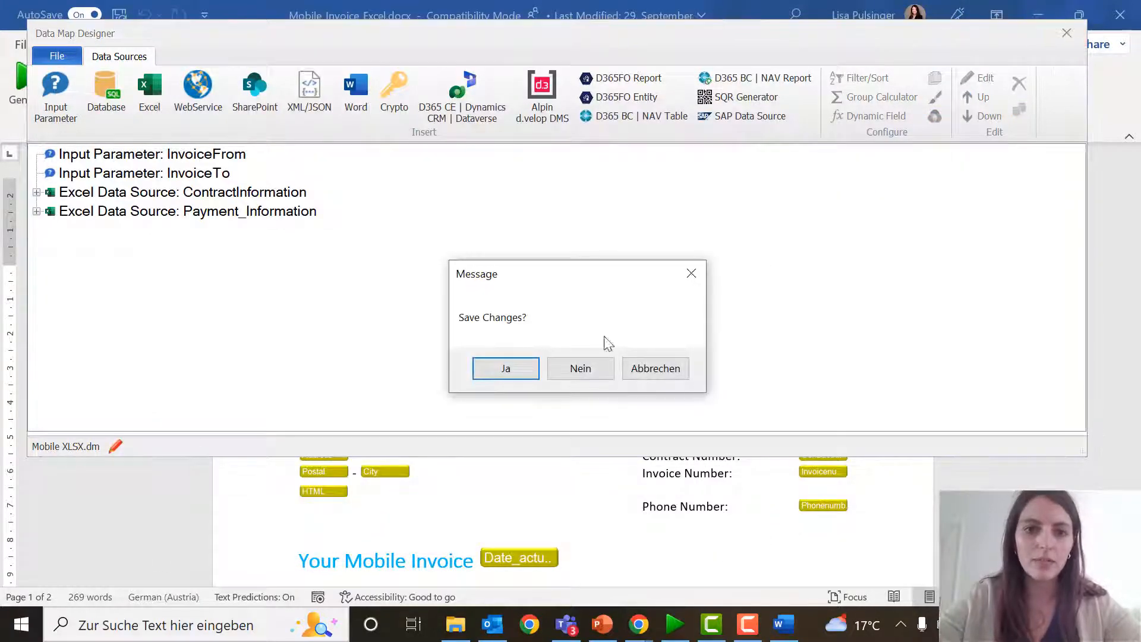
left_click(579, 369)
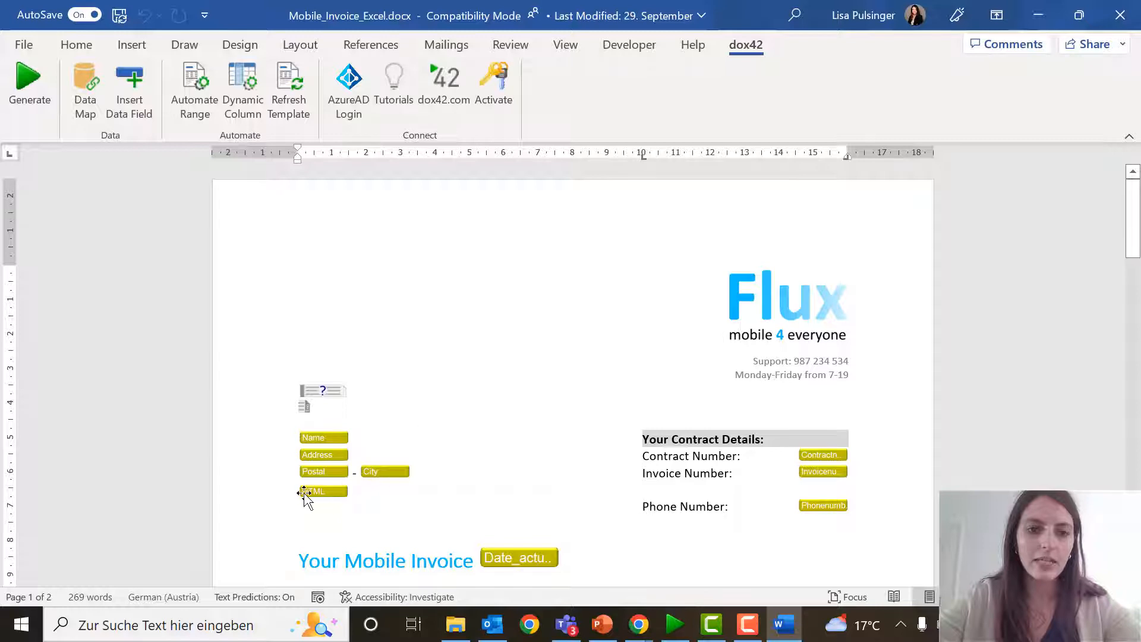
Generate the invoice from the template containing the HTML data field, entering 50 as input parameter, and close the generated document unsaved
left_click(305, 494)
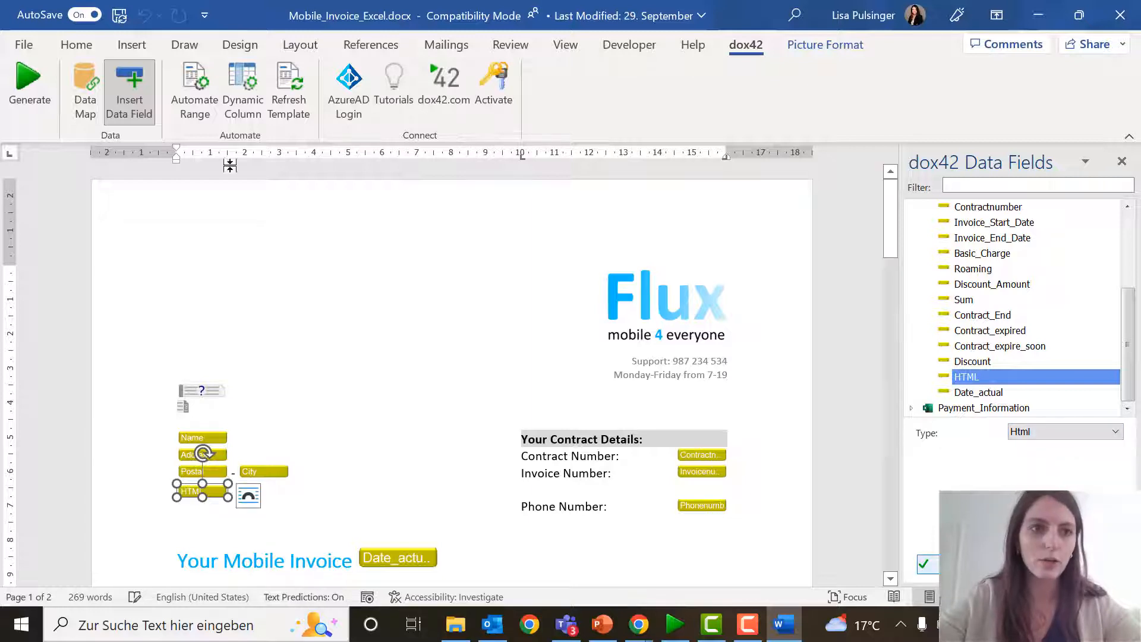
left_click(29, 84)
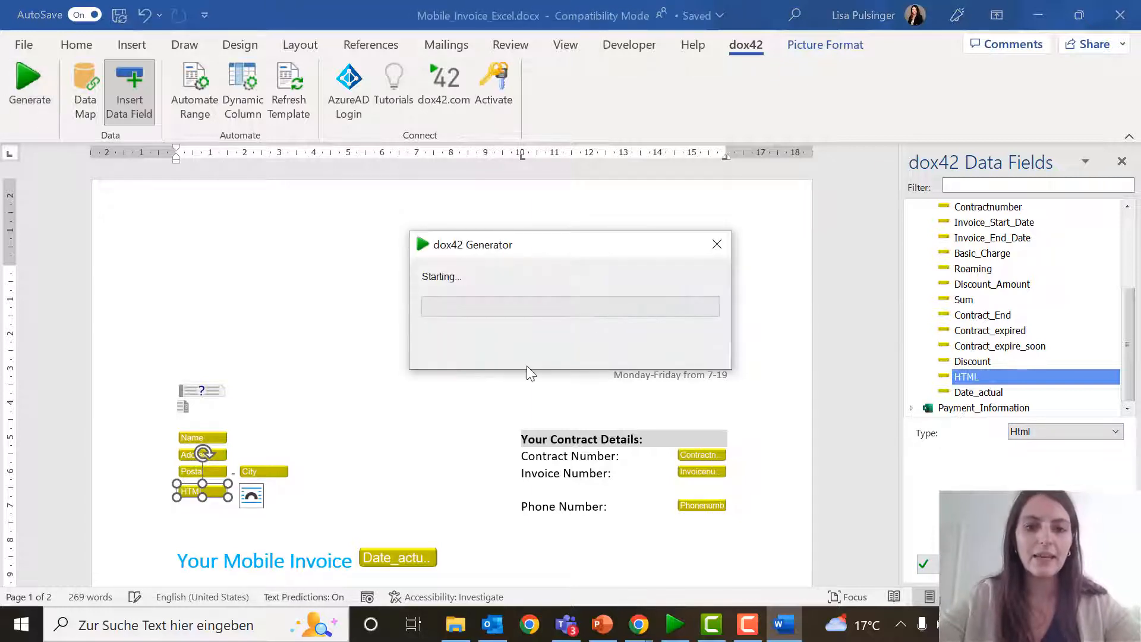
left_click(635, 365)
type("50")
left_click(634, 363)
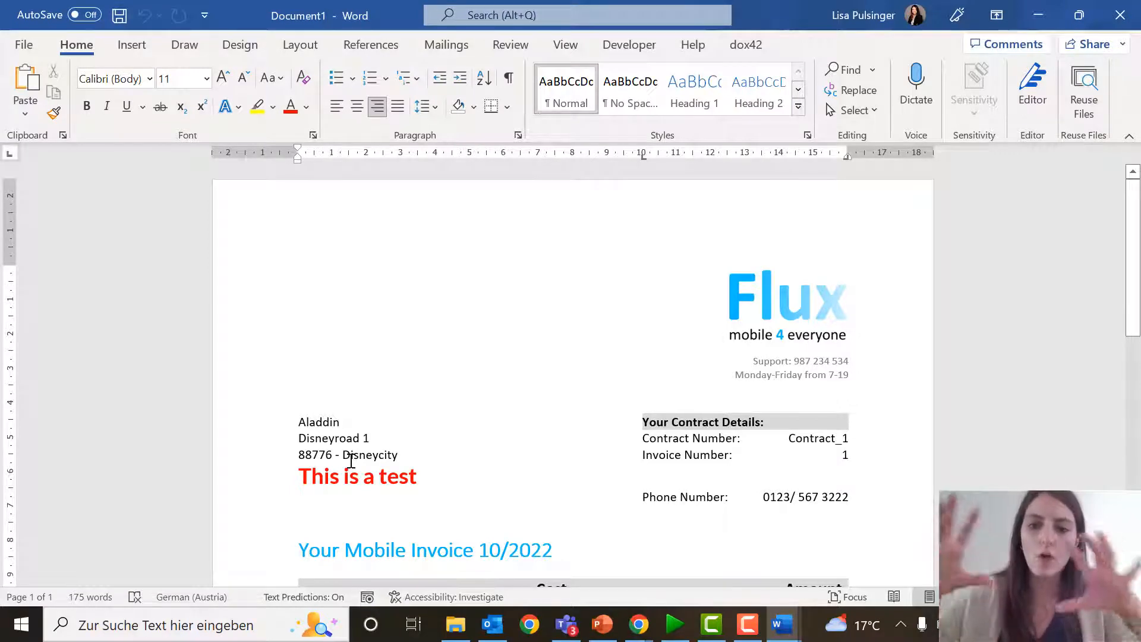
left_click(1120, 15)
left_click(646, 415)
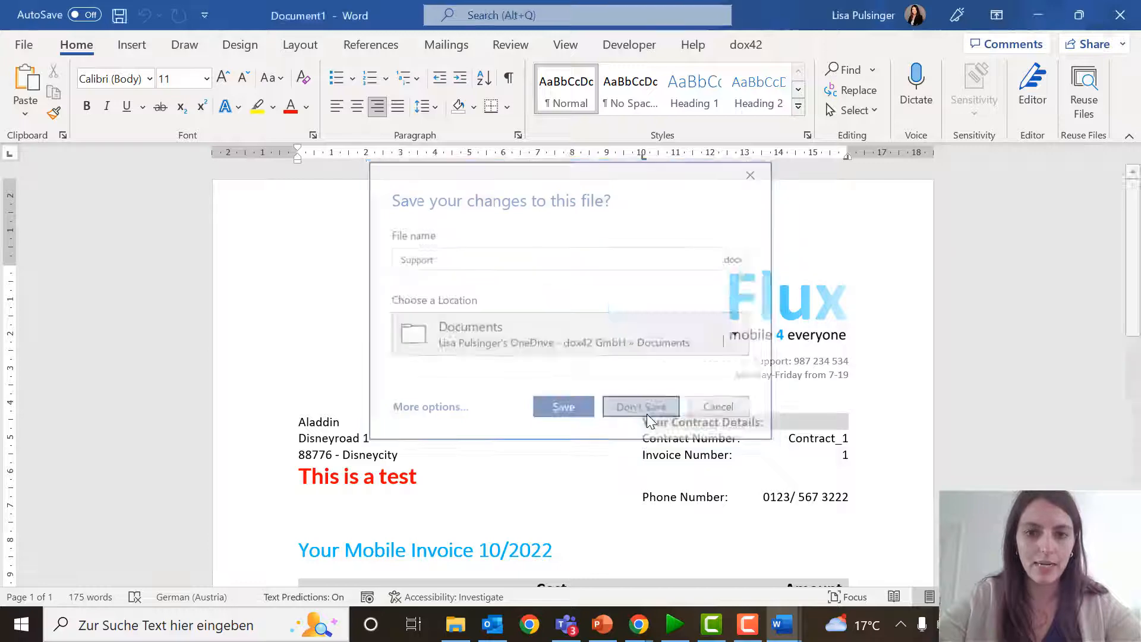
Open the bulk letter configuration of ContractInformation to view the continue-on-error option, close it unchanged and switch to the PowerPoint agenda
left_click(96, 117)
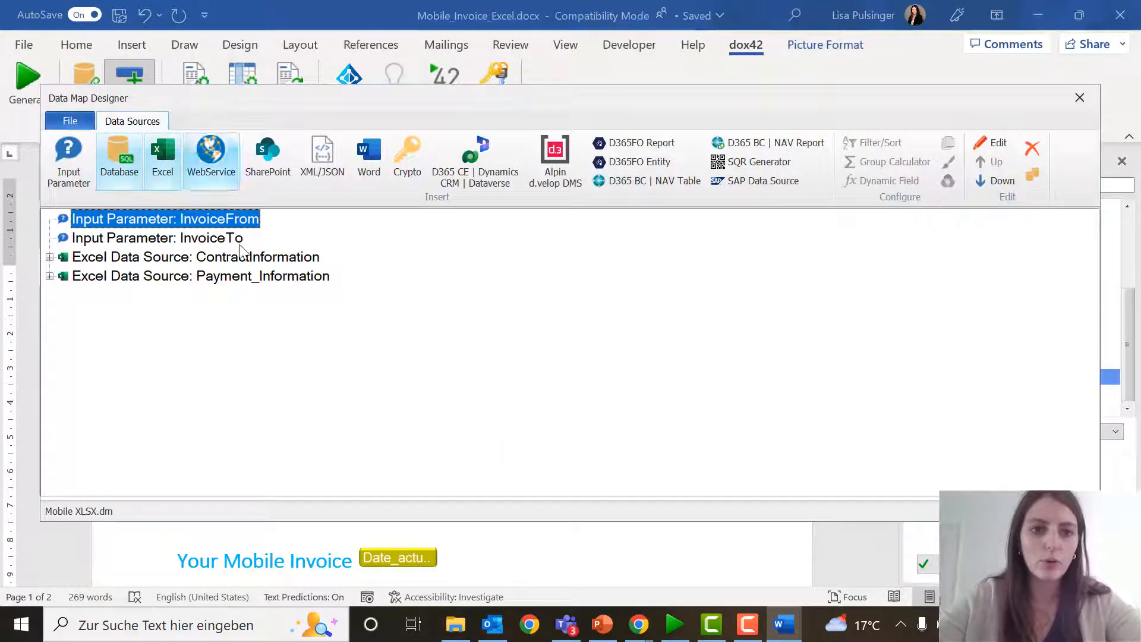
left_click(232, 260)
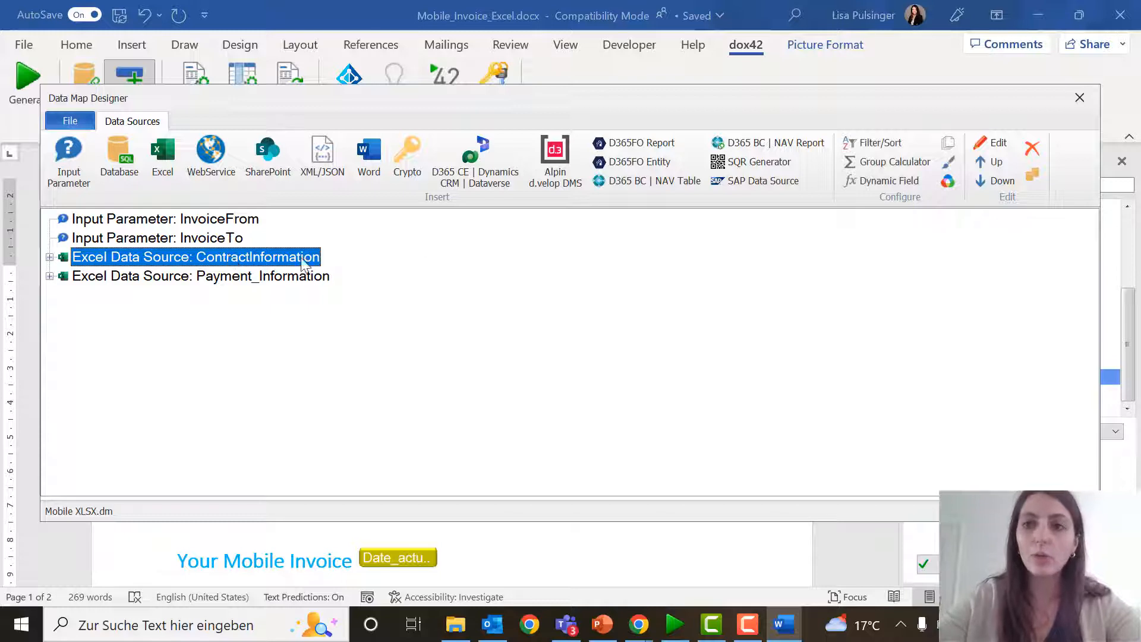
left_click(951, 144)
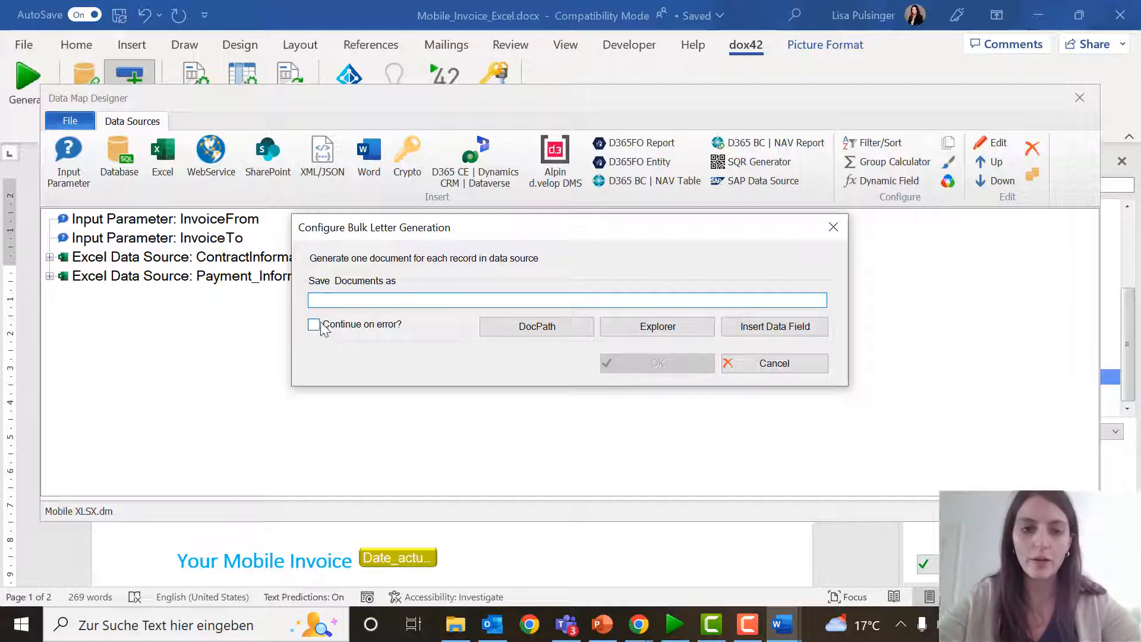
left_click(834, 227)
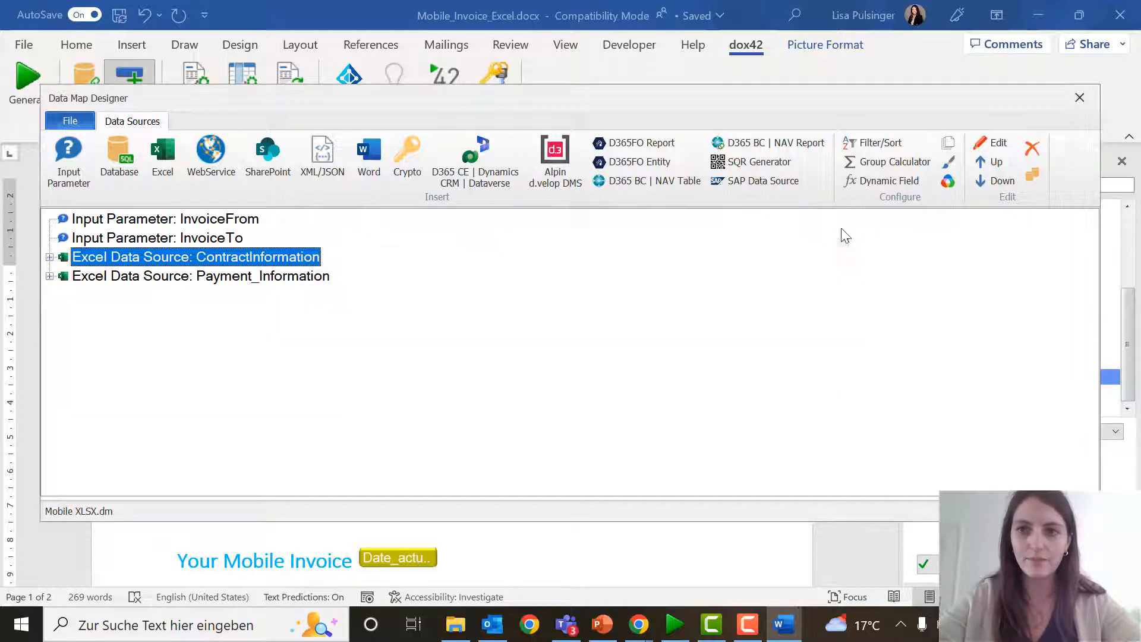
left_click(1090, 102)
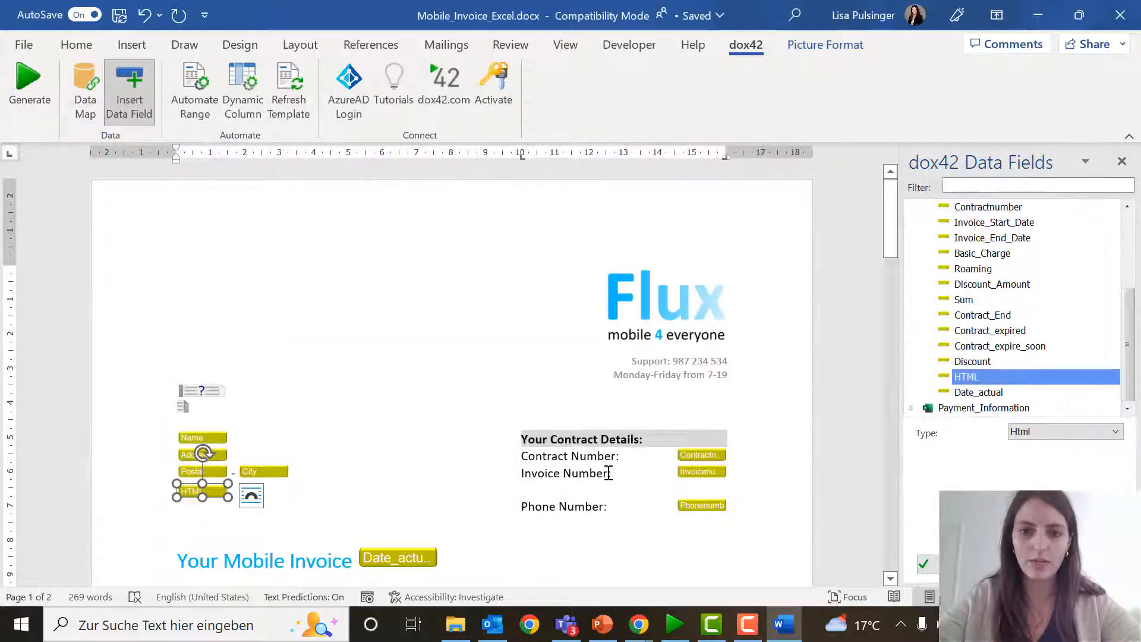
left_click(615, 639)
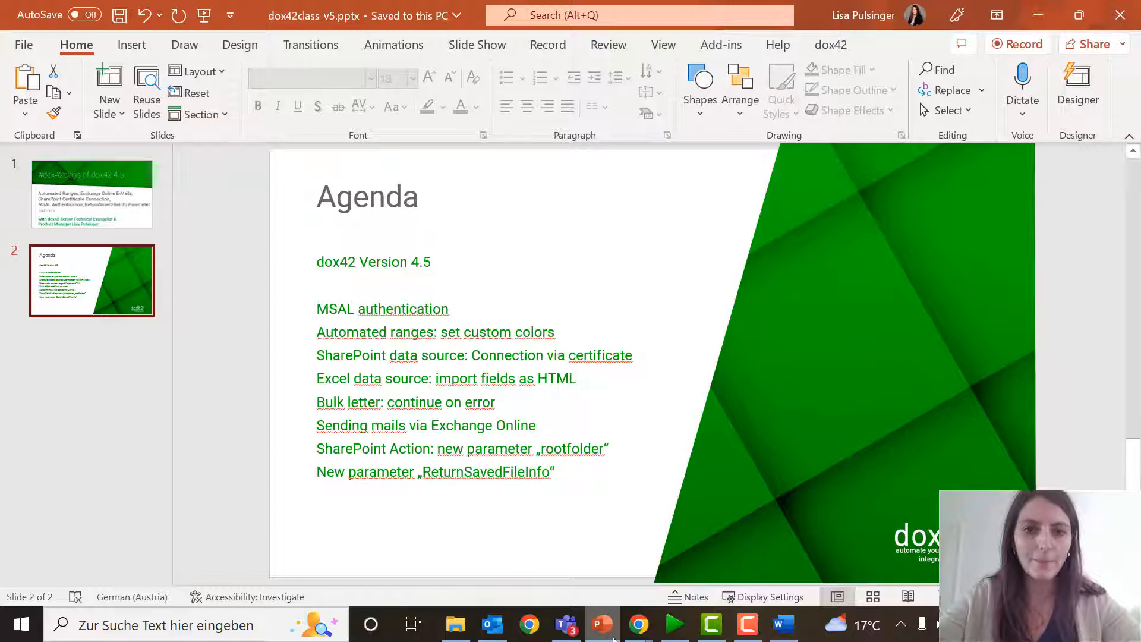
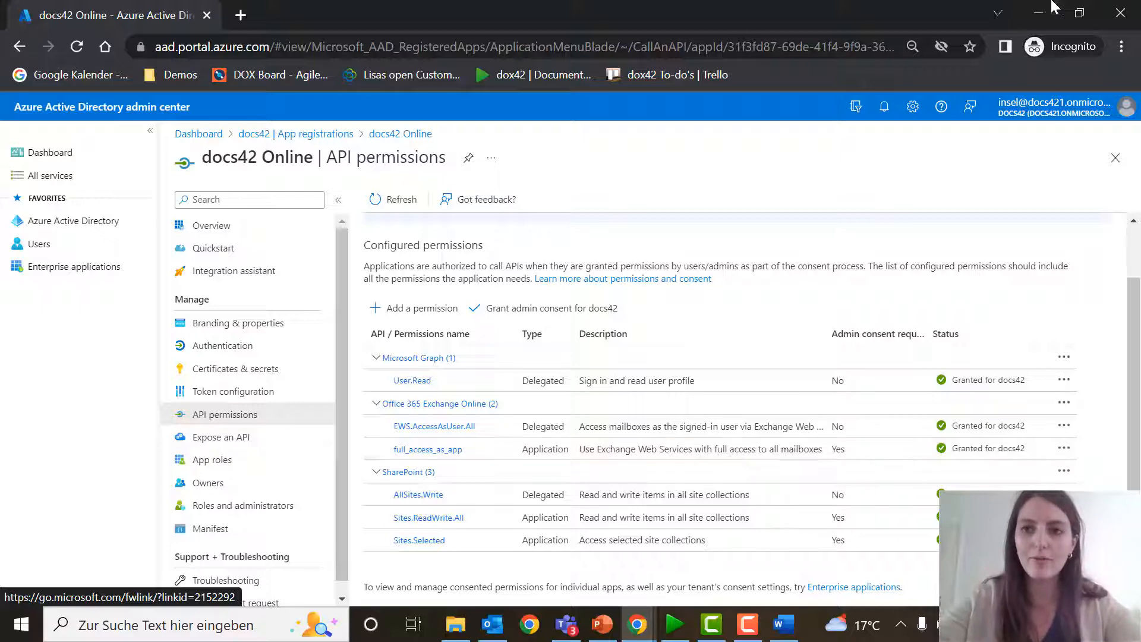
Minimize the Azure API permissions window and switch to the dox42 online customer portal in the other Chrome window
left_click(1043, 19)
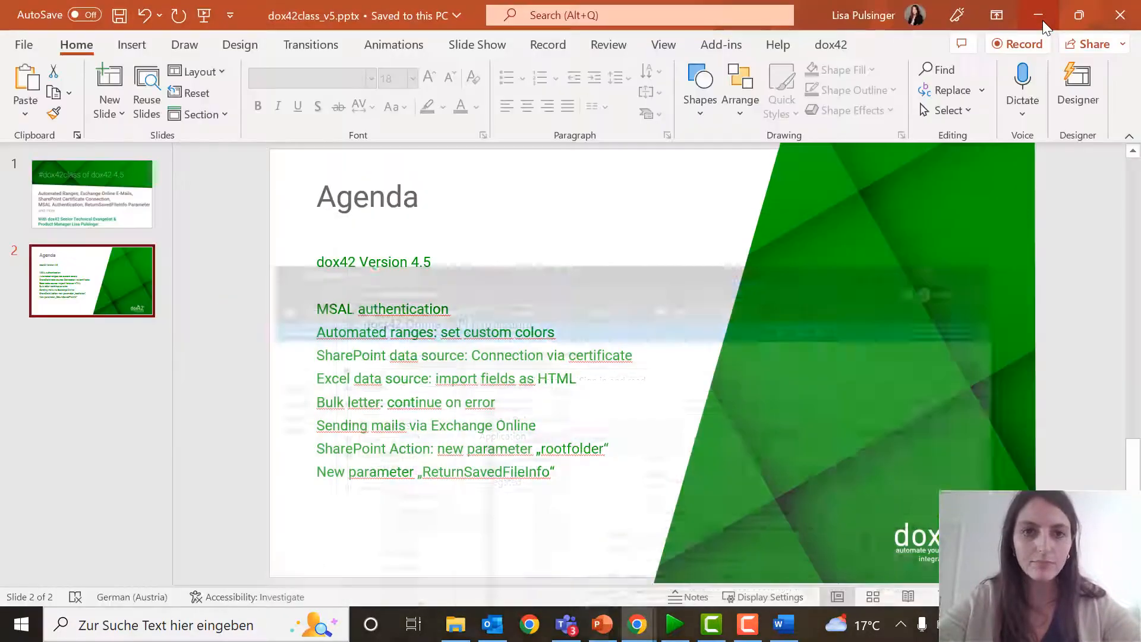
mouse_move(645, 632)
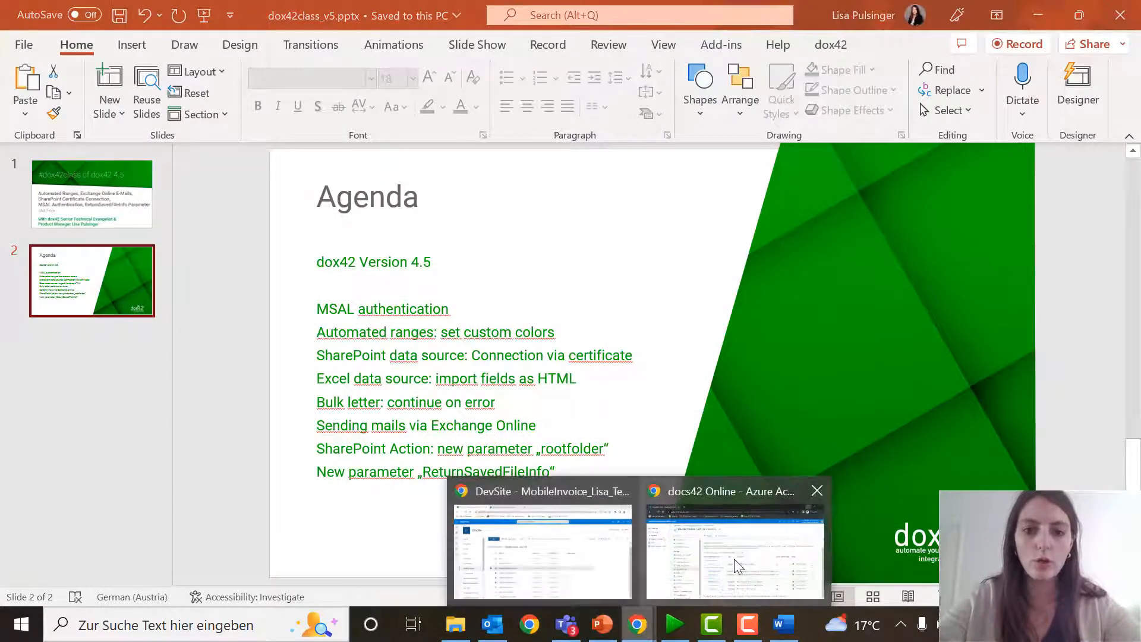
left_click(581, 541)
left_click(368, 7)
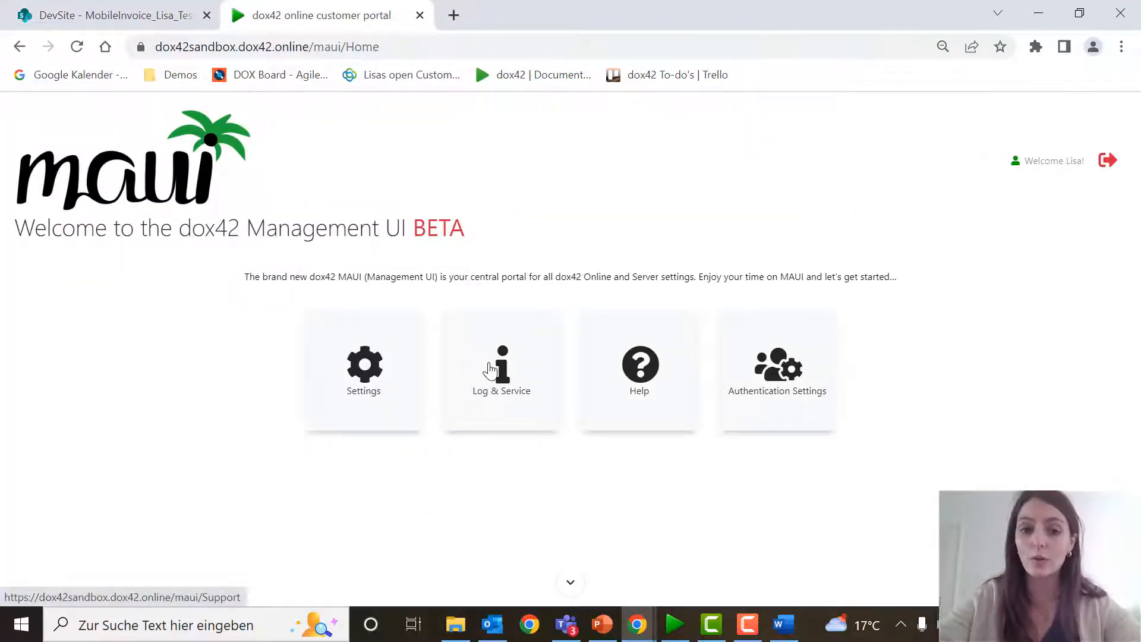
Open the Log & Service page, signing in with the existing Microsoft account by entering its password and choosing to stay signed in
left_click(491, 371)
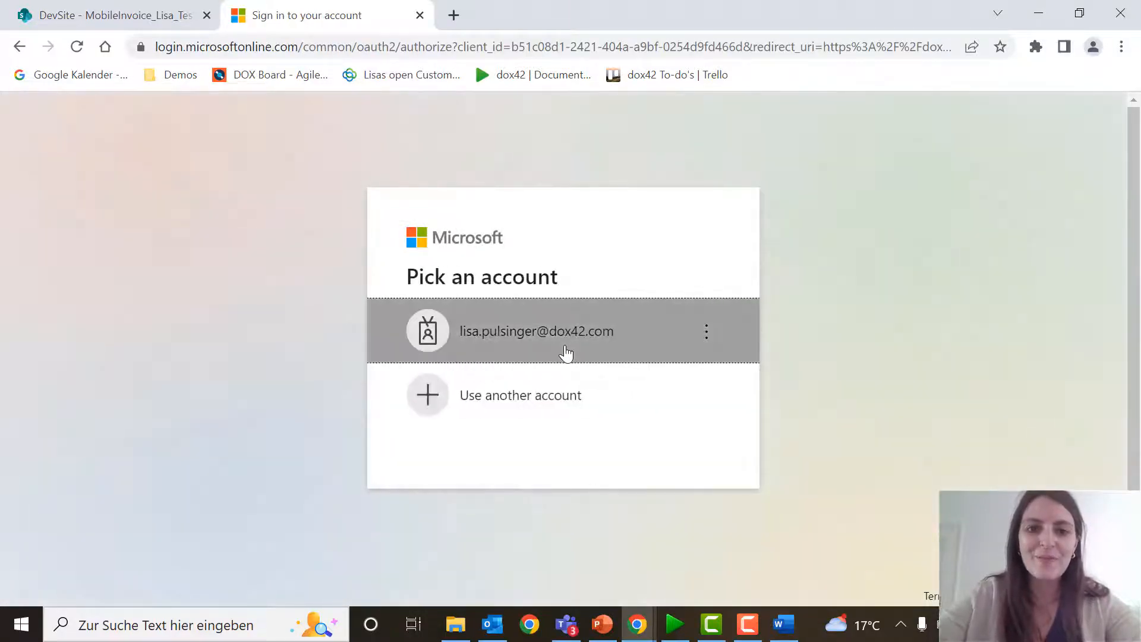
left_click(566, 353)
type("•")
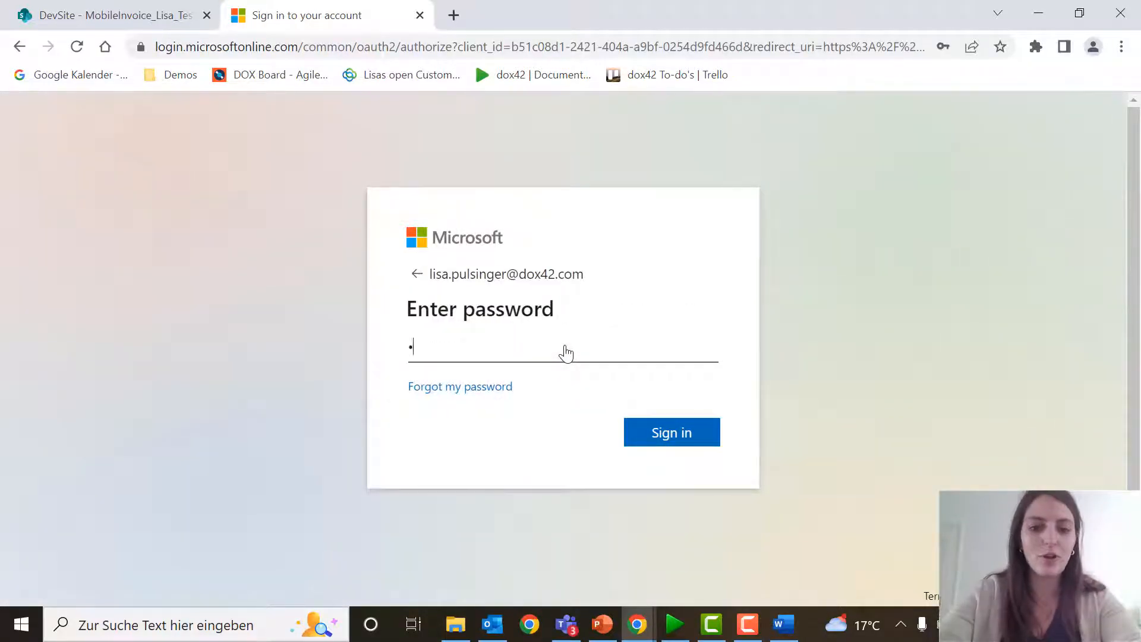
key("BackSpace")
type("••")
key("BackSpace")
key("BackSpace")
type("•")
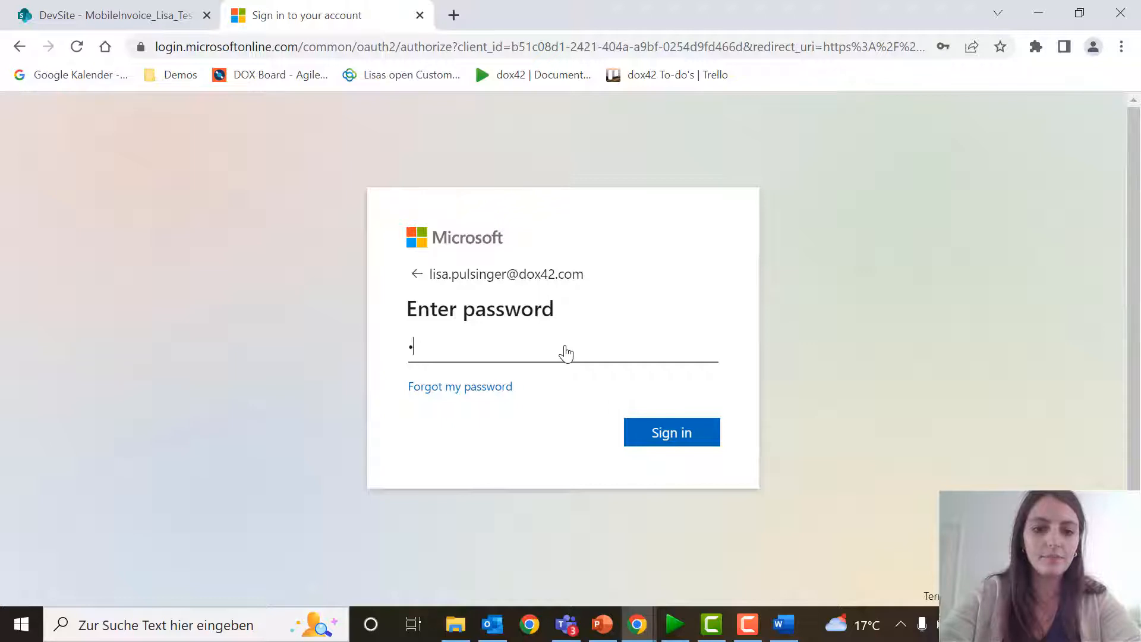
key("BackSpace")
type("•••")
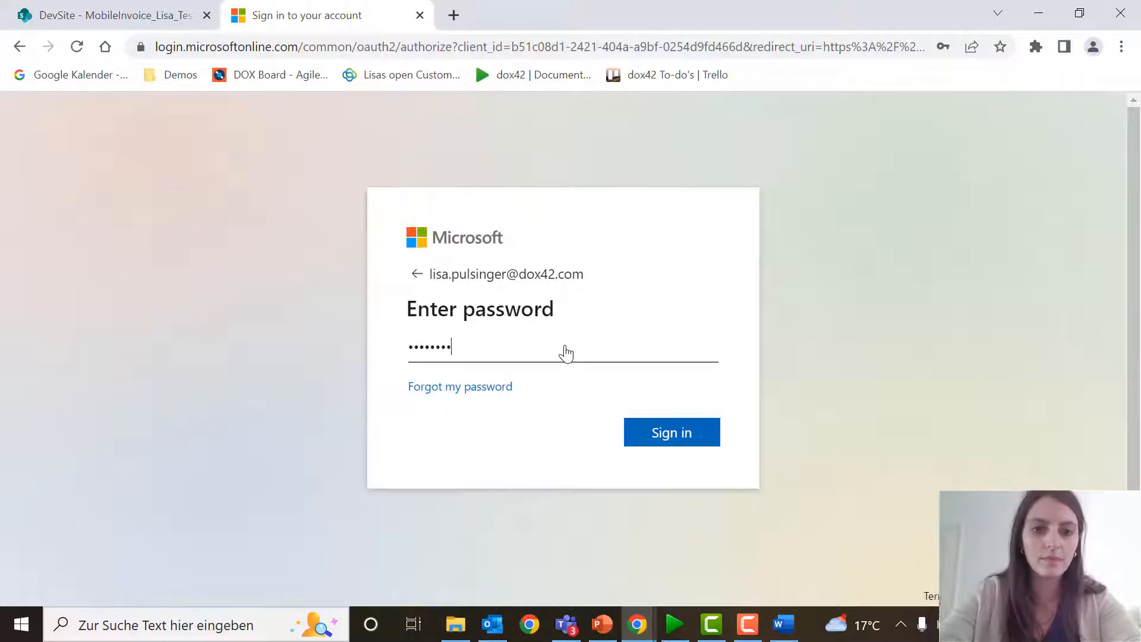
type("••••••••")
key("Return")
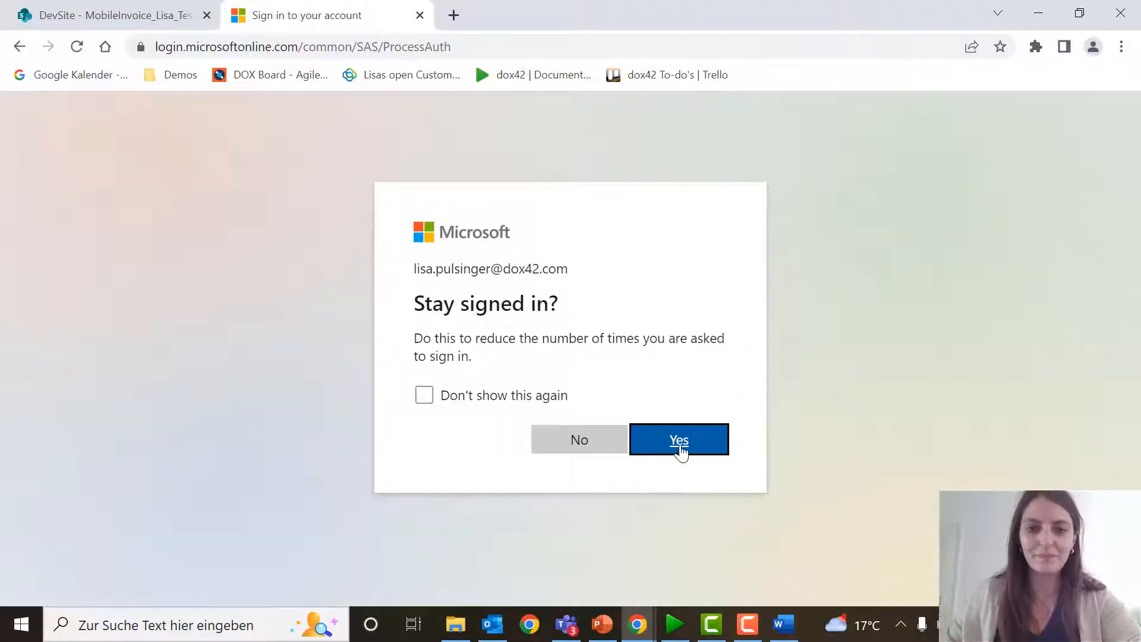
left_click(681, 453)
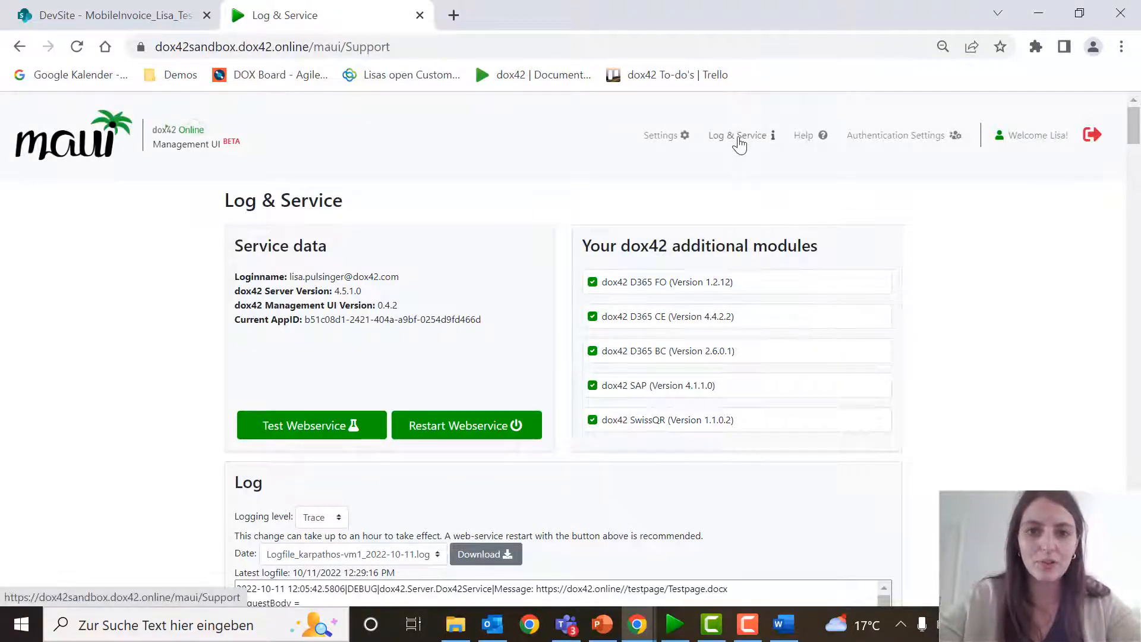
Open the dox42 Online settings and review the SharePoint Online sites for templates, including the outlook.office365.com entry, and the e-mail settings
left_click(737, 137)
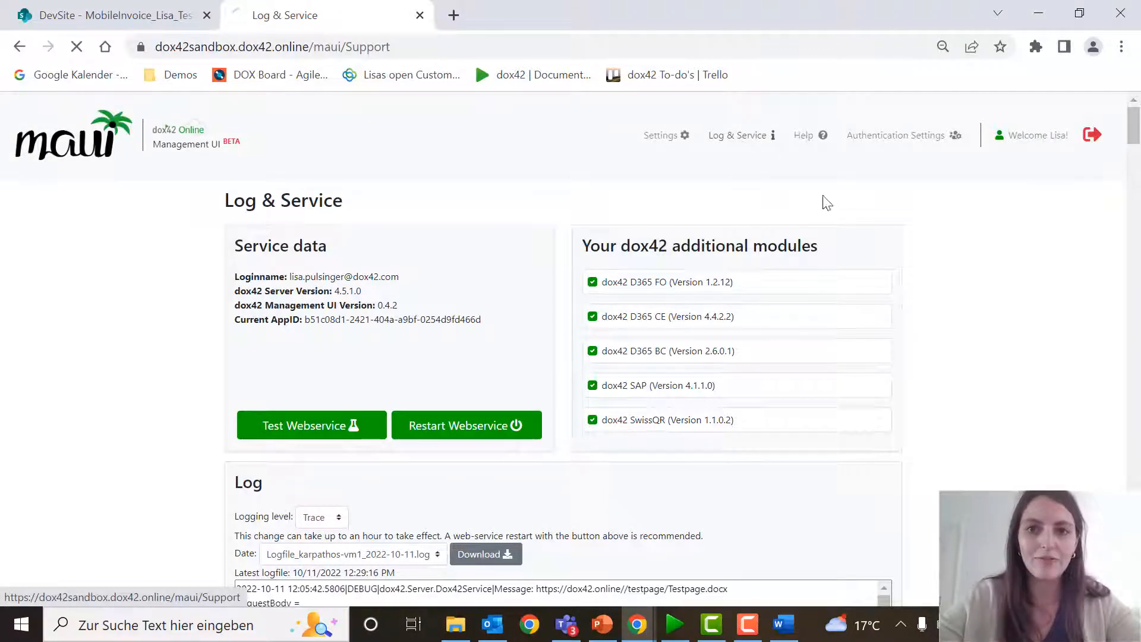
left_click(658, 135)
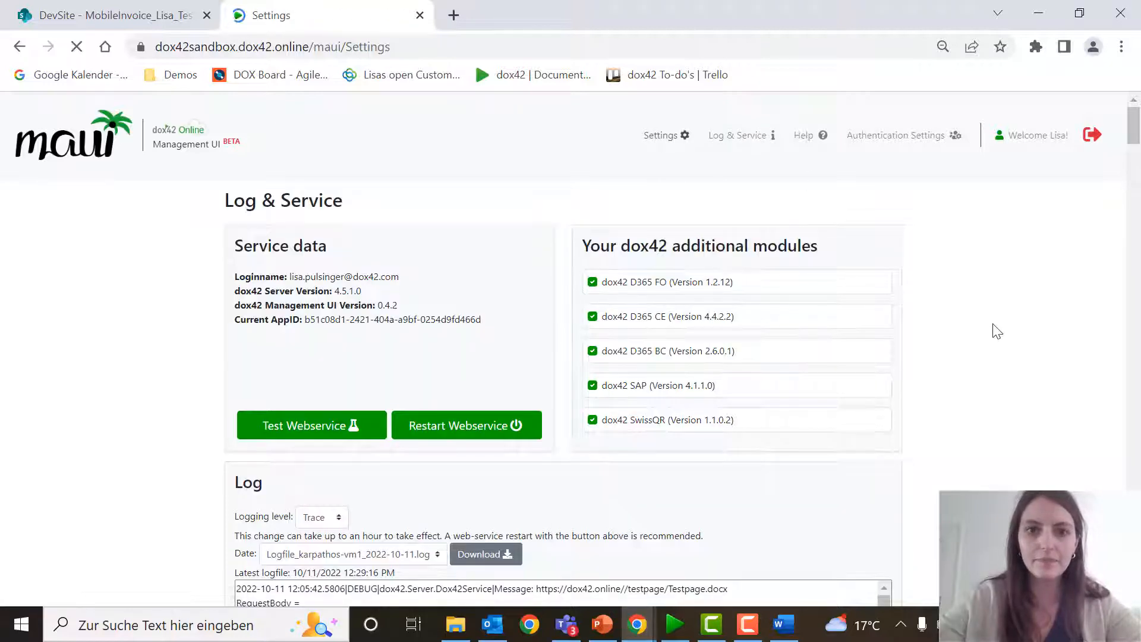
scroll(956, 353, "down", 3)
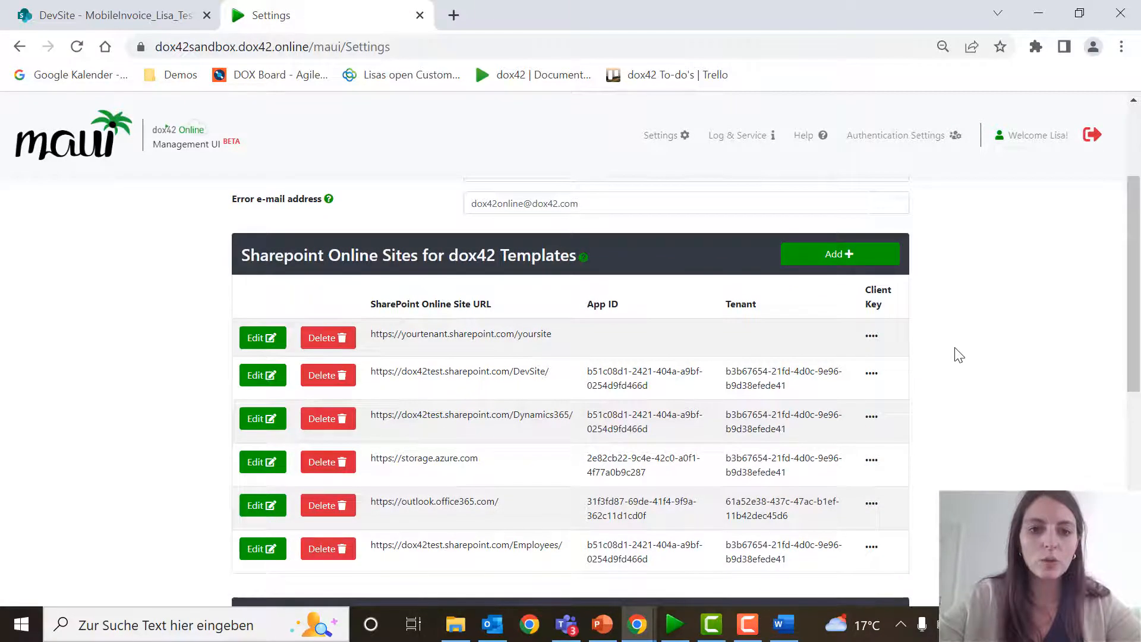
scroll(959, 355, "down", 2)
scroll(554, 354, "up", 1)
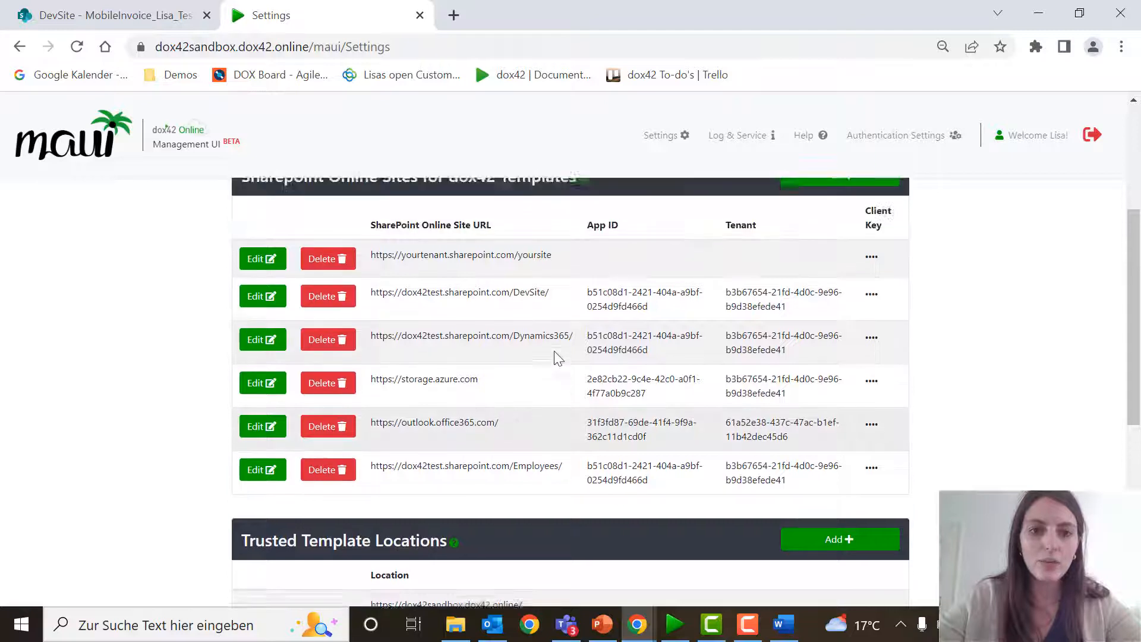
scroll(562, 202, "up", 1)
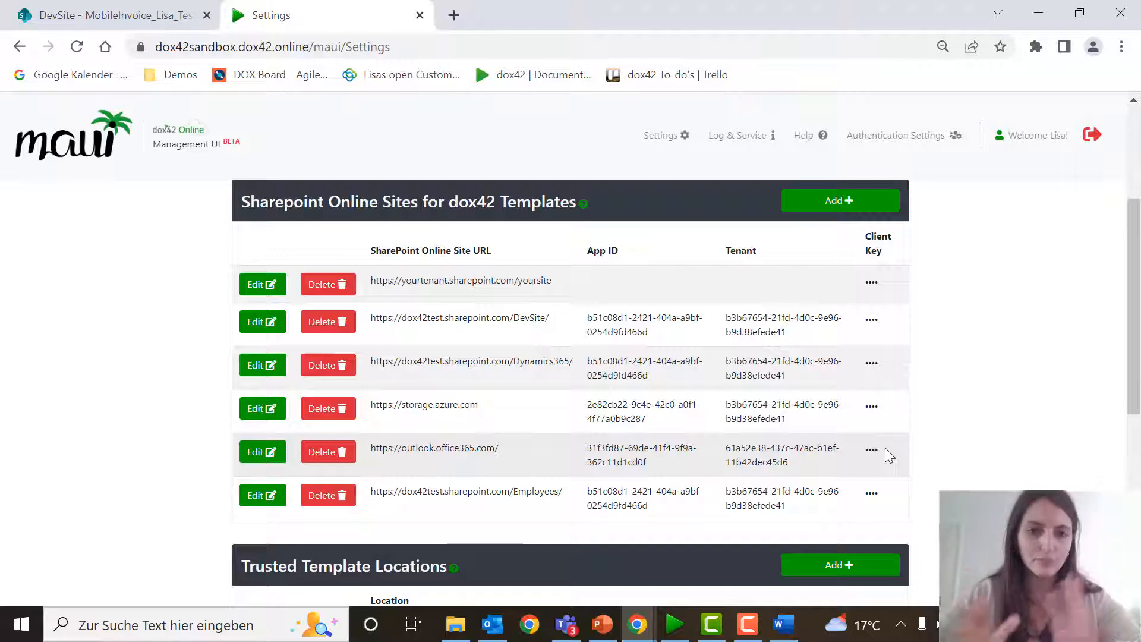
scroll(886, 448, "up", 4)
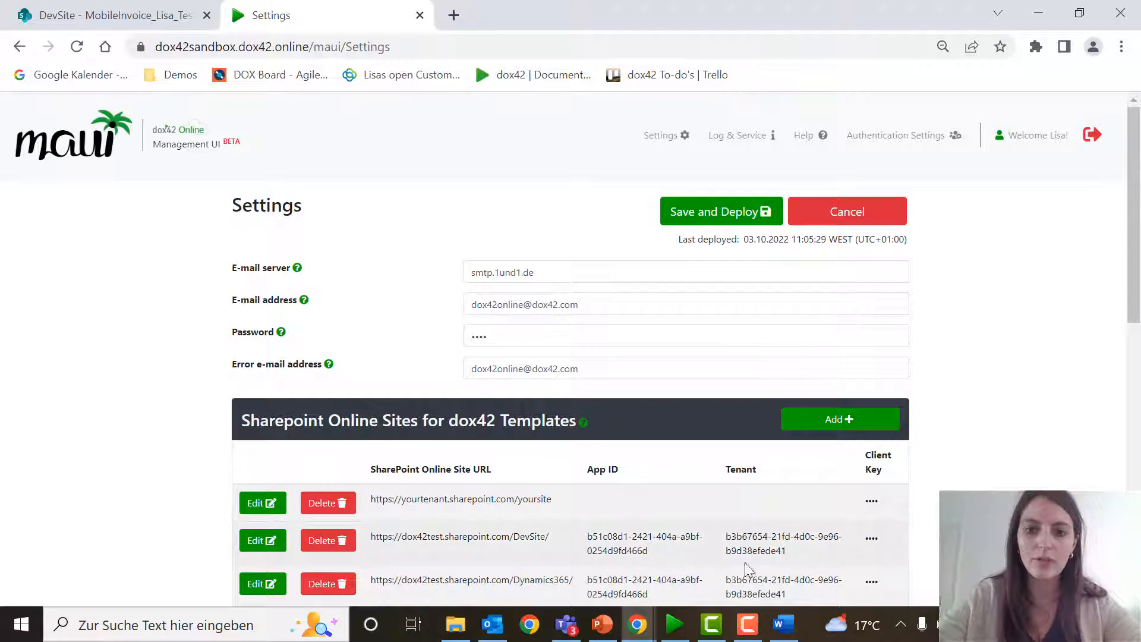
Switch to dox42 Server Designer and examine the New Call's EMailAction parameters, from the receiver and sender down to the MailMethod
scroll(991, 488, "down", 2)
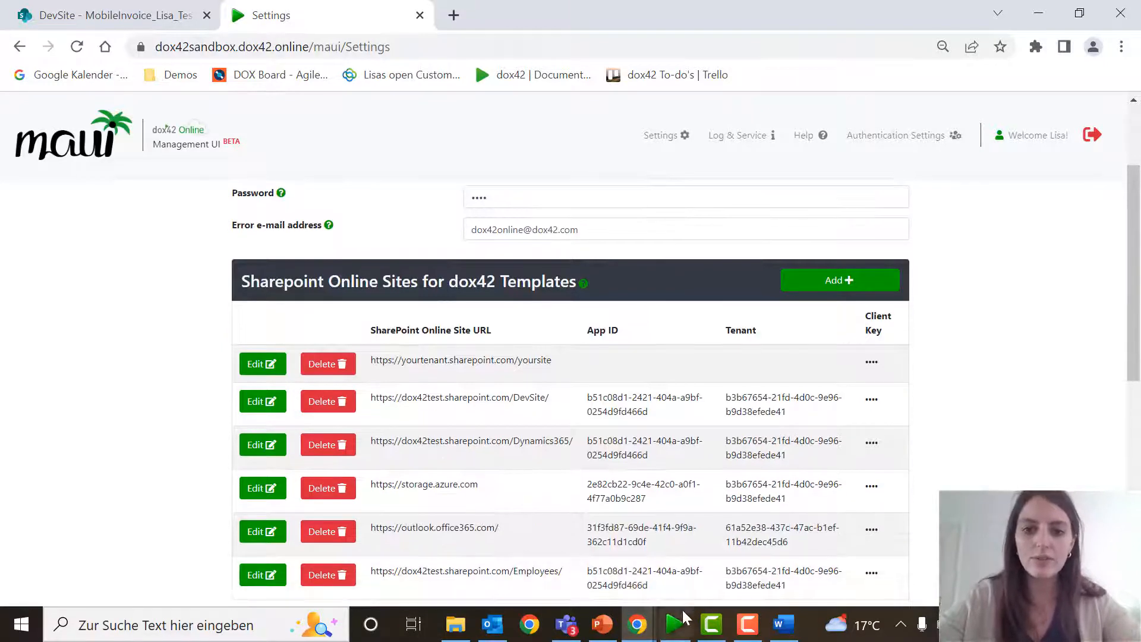
left_click(679, 627)
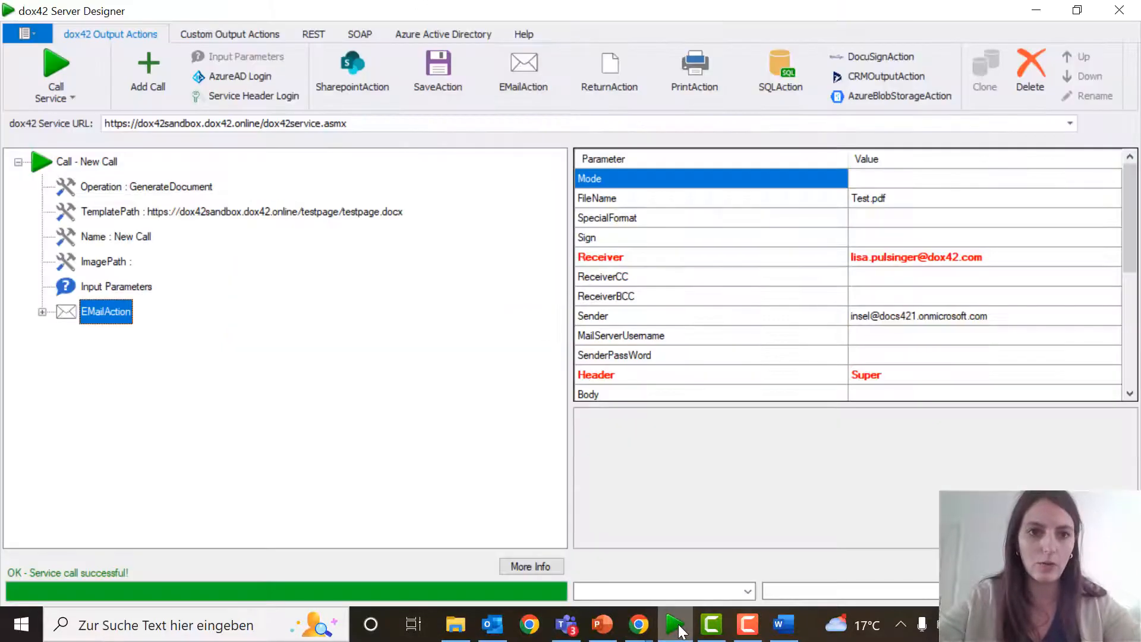
left_click(24, 36)
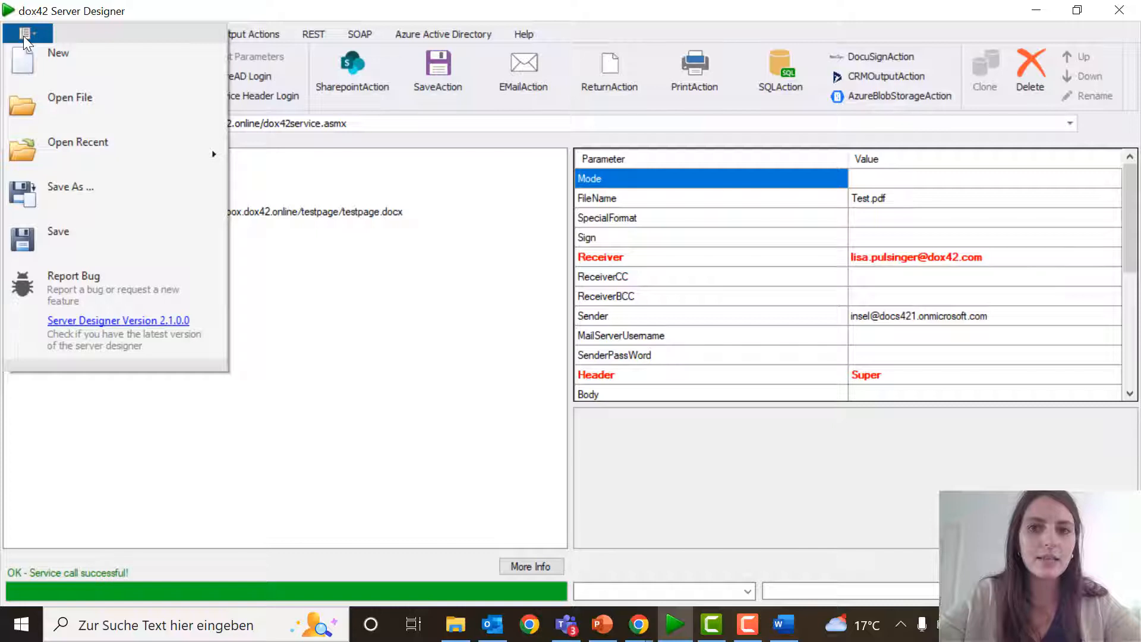
left_click(338, 279)
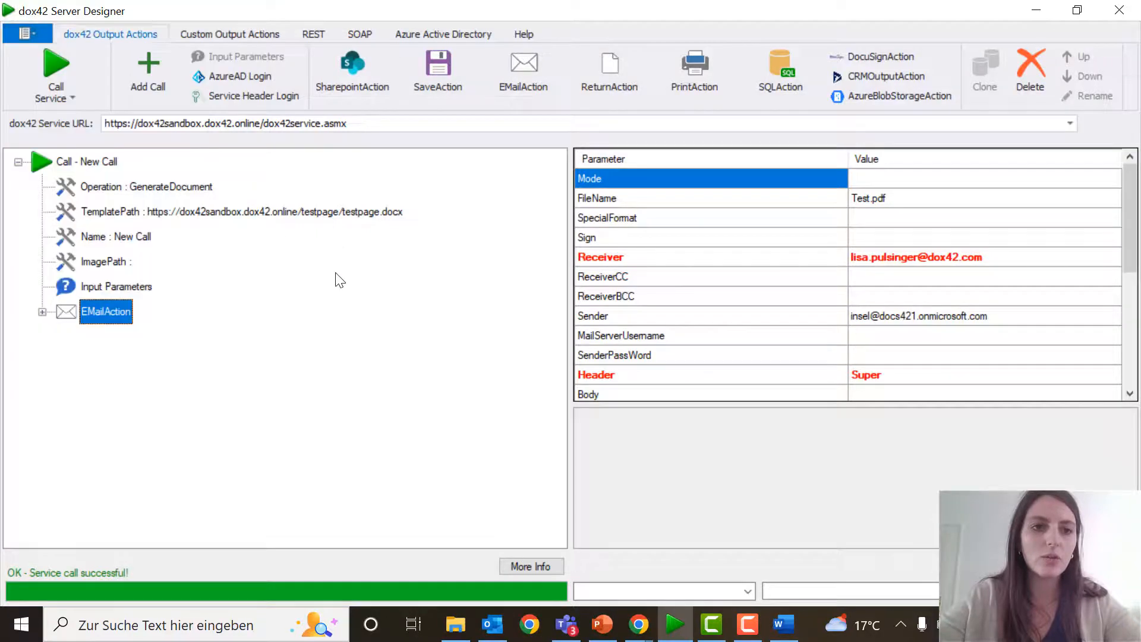
left_click(87, 162)
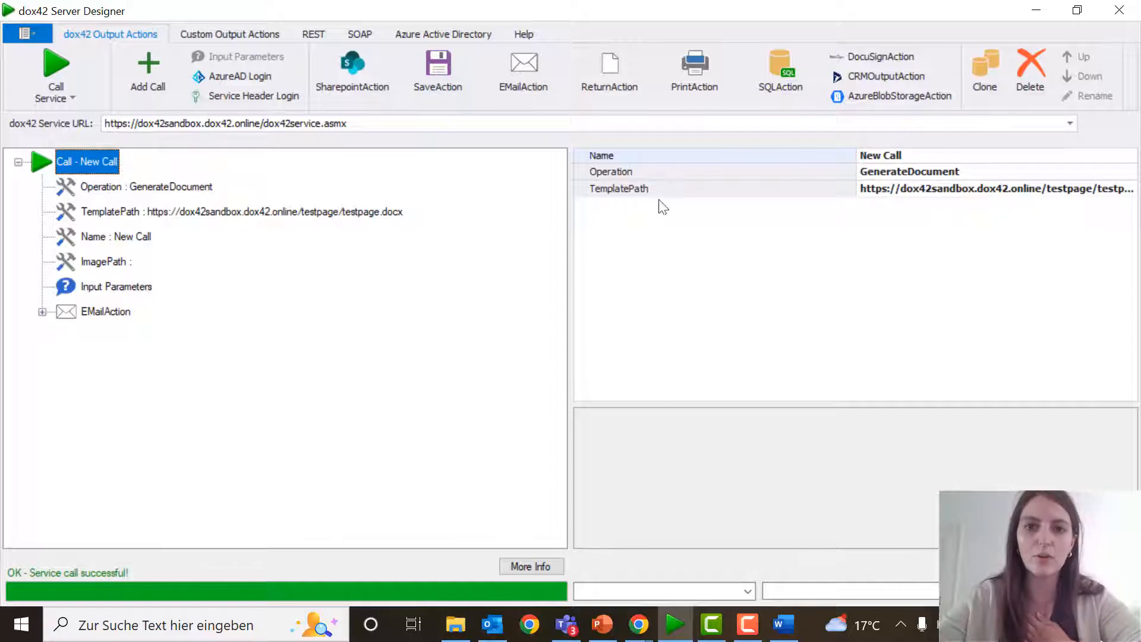
left_click(139, 288)
left_click(106, 311)
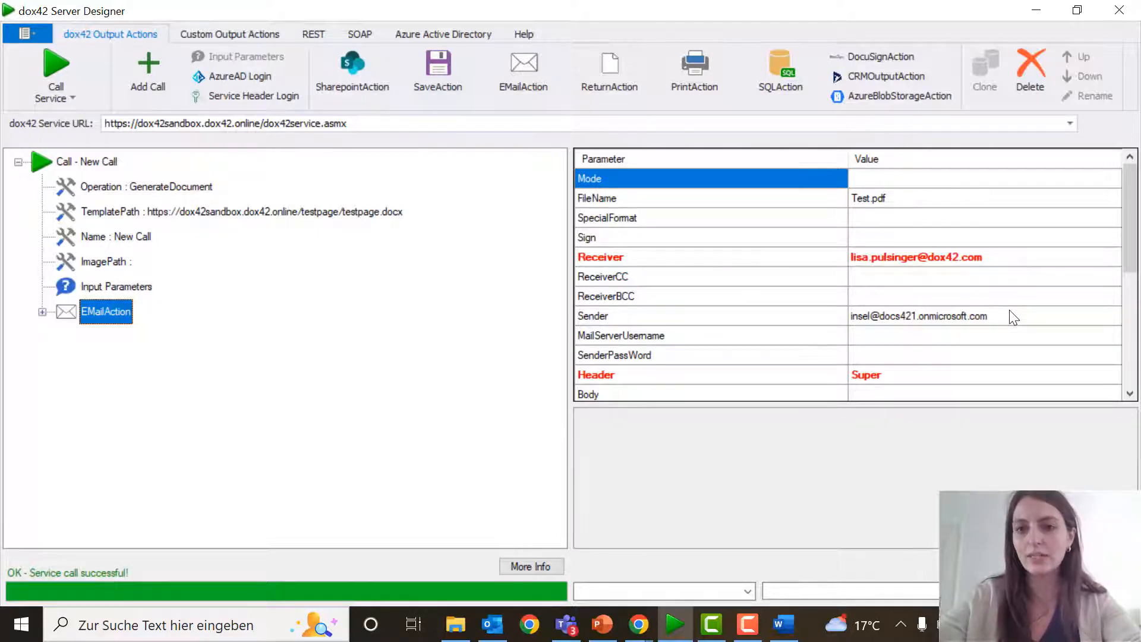
scroll(1013, 317, "down", 3)
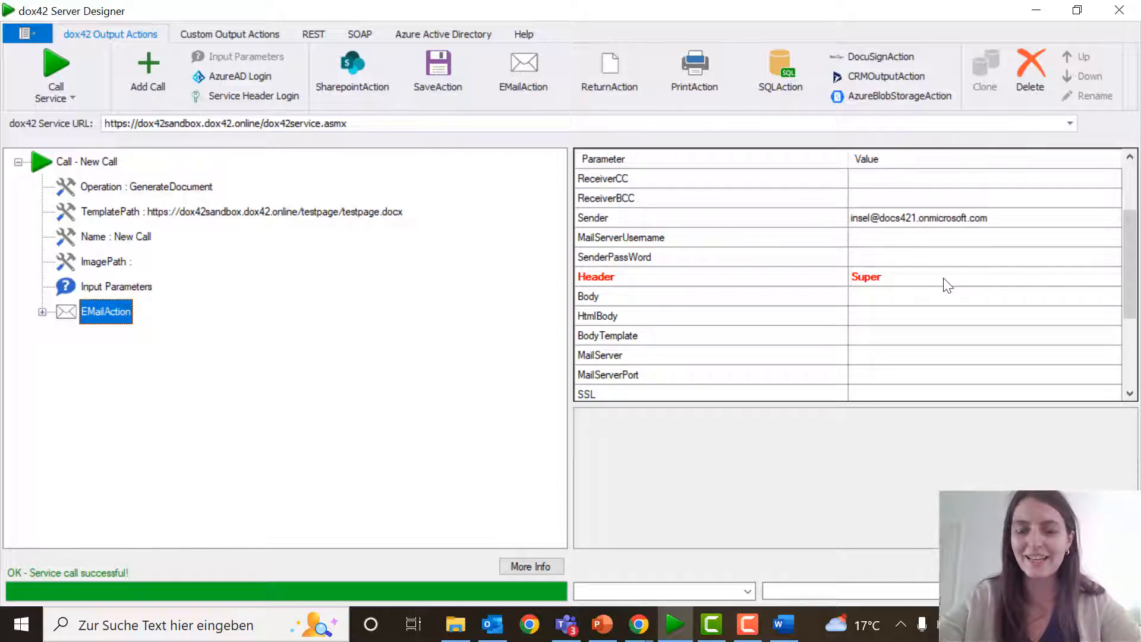
scroll(948, 285, "down", 5)
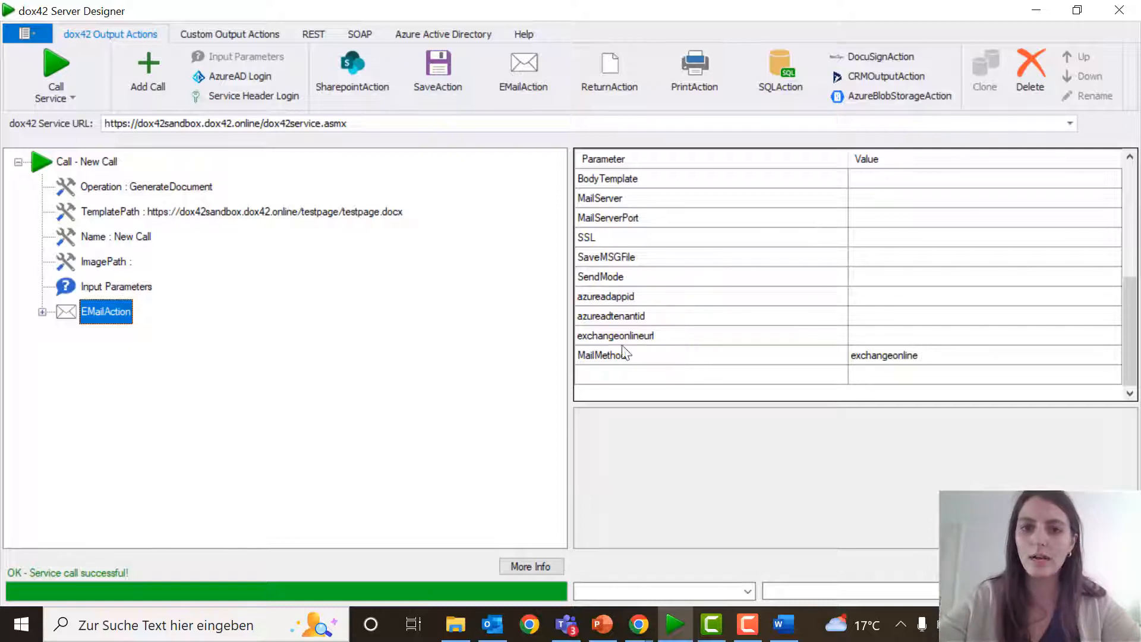
Call the dox42 service via SOAP and view the resulting e-mail with the subject Super in the Outlook inbox
left_click(58, 85)
left_click(73, 118)
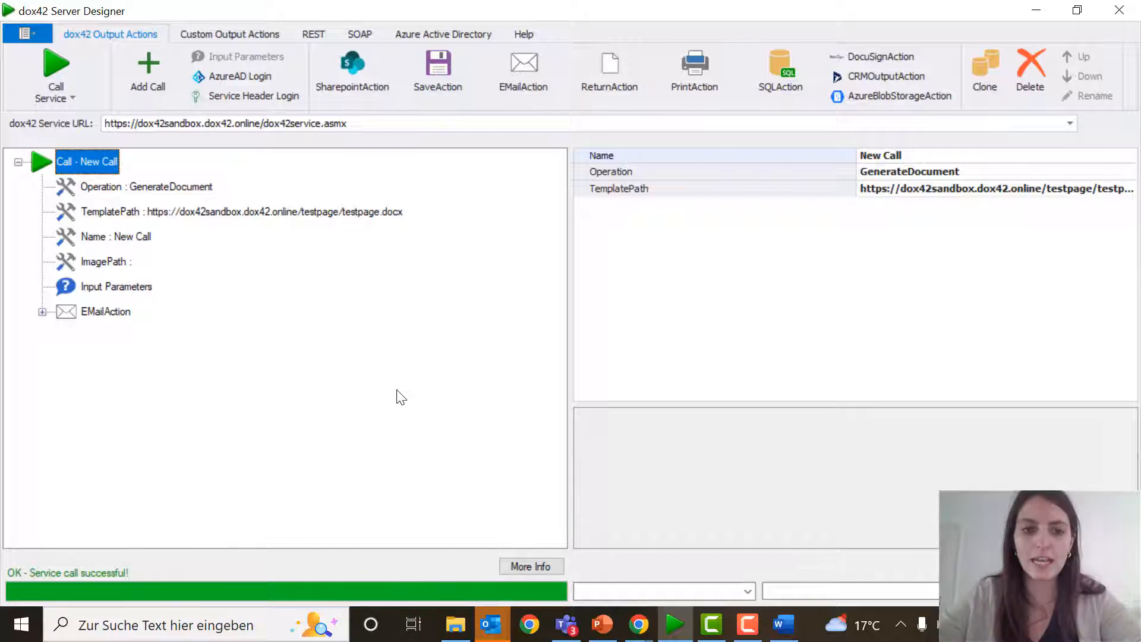
left_click(492, 623)
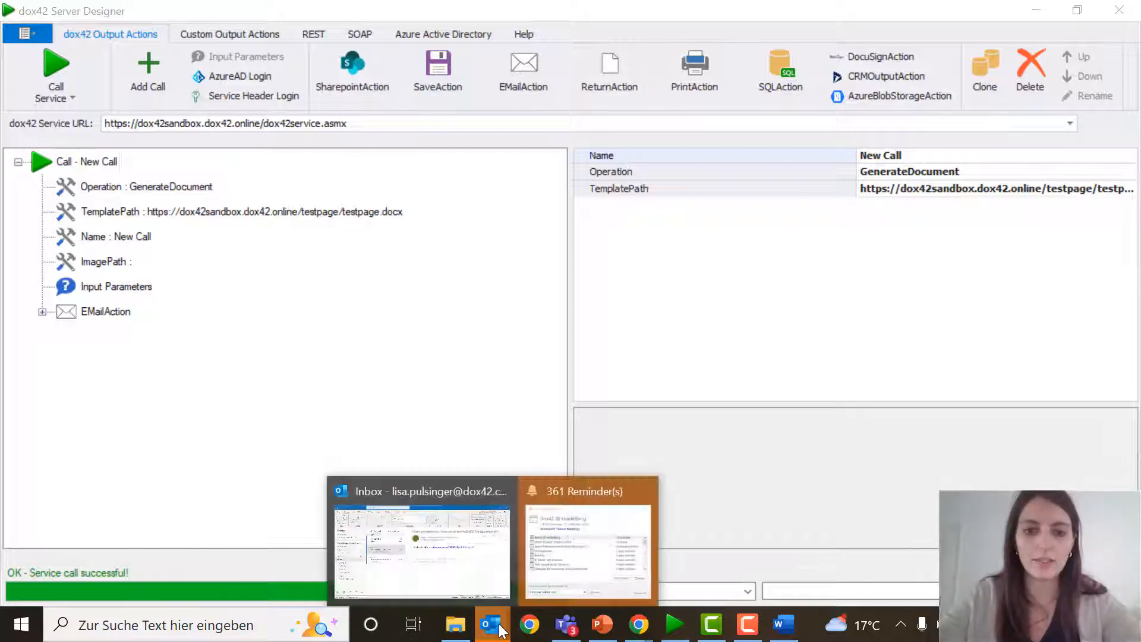
left_click(480, 573)
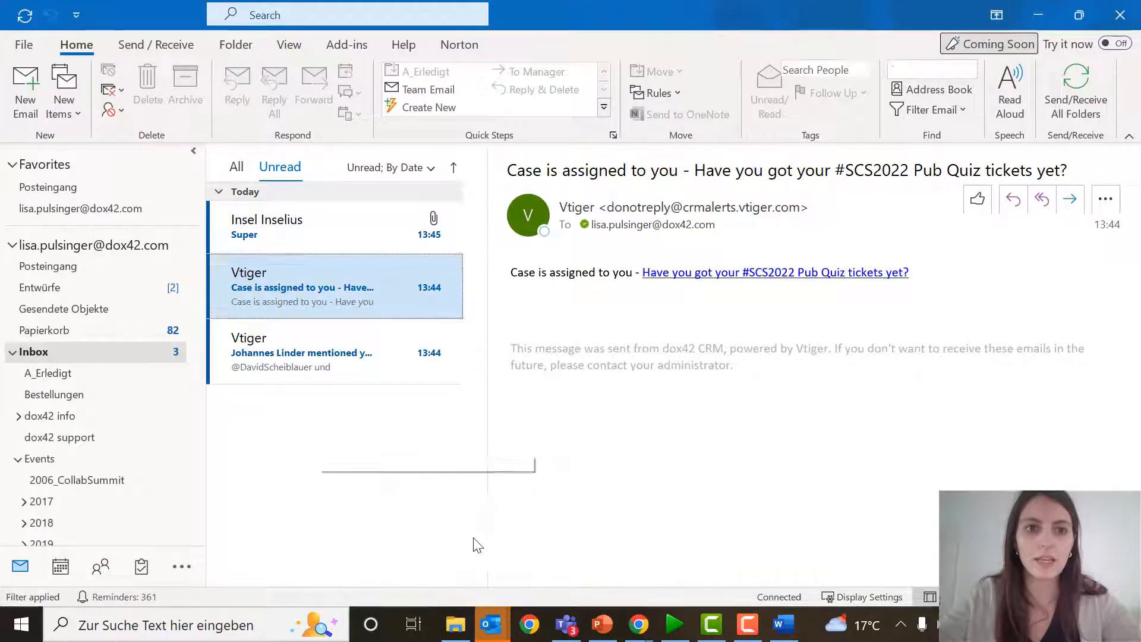
left_click(302, 225)
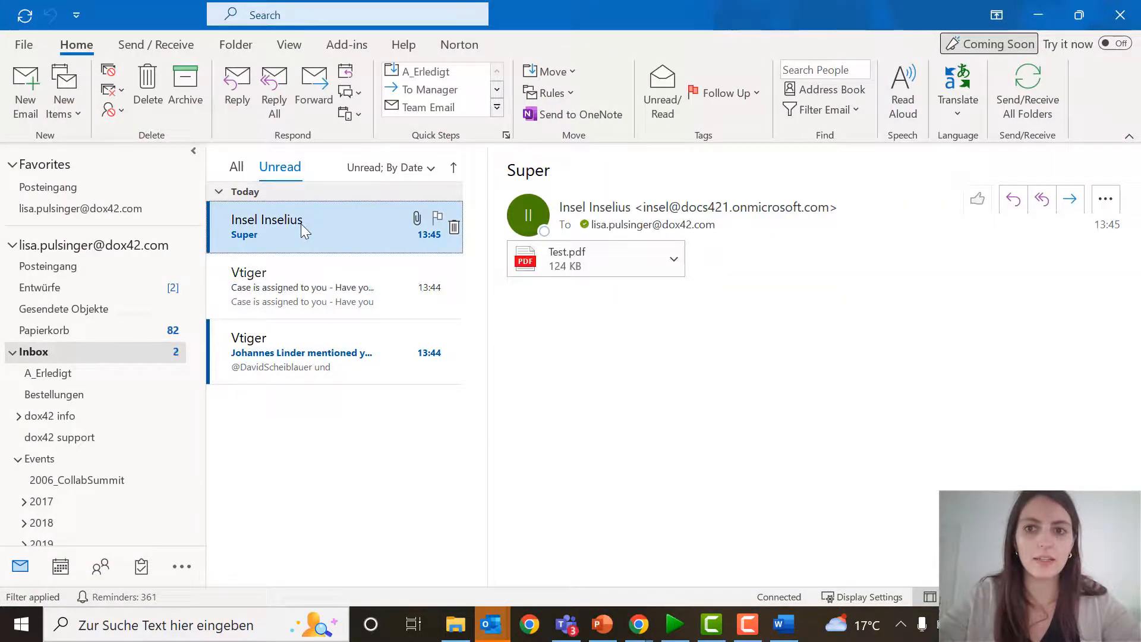
Open the e-mail's Test.pdf attachment to check the generated document, and return to the agenda slide in PowerPoint
left_click(562, 265)
double_click(562, 266)
left_click(489, 348)
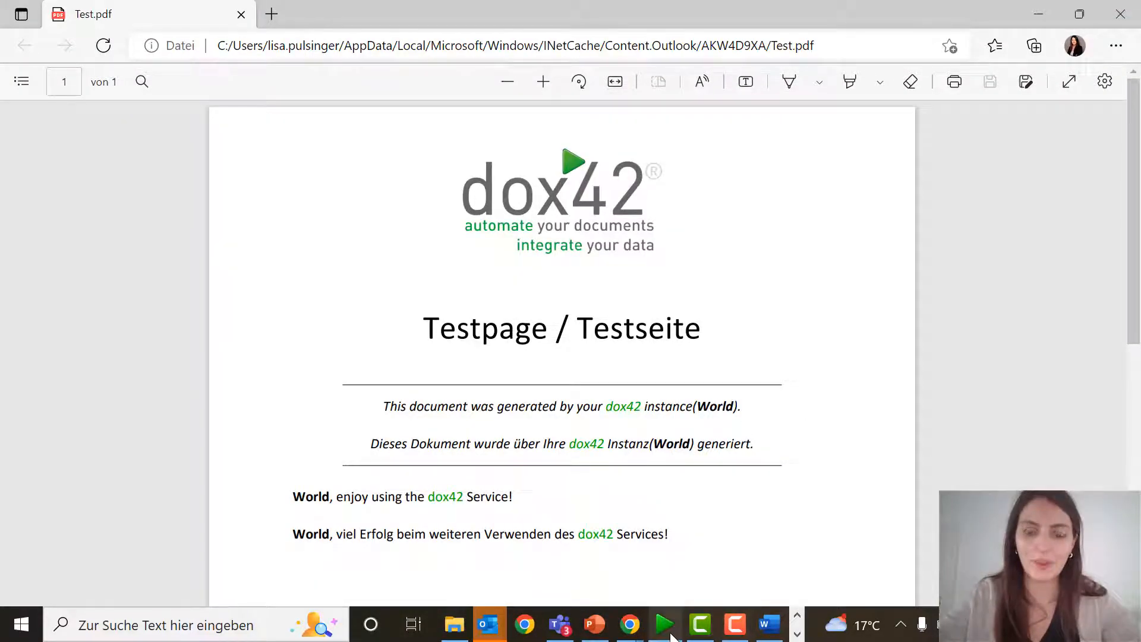
mouse_move(671, 635)
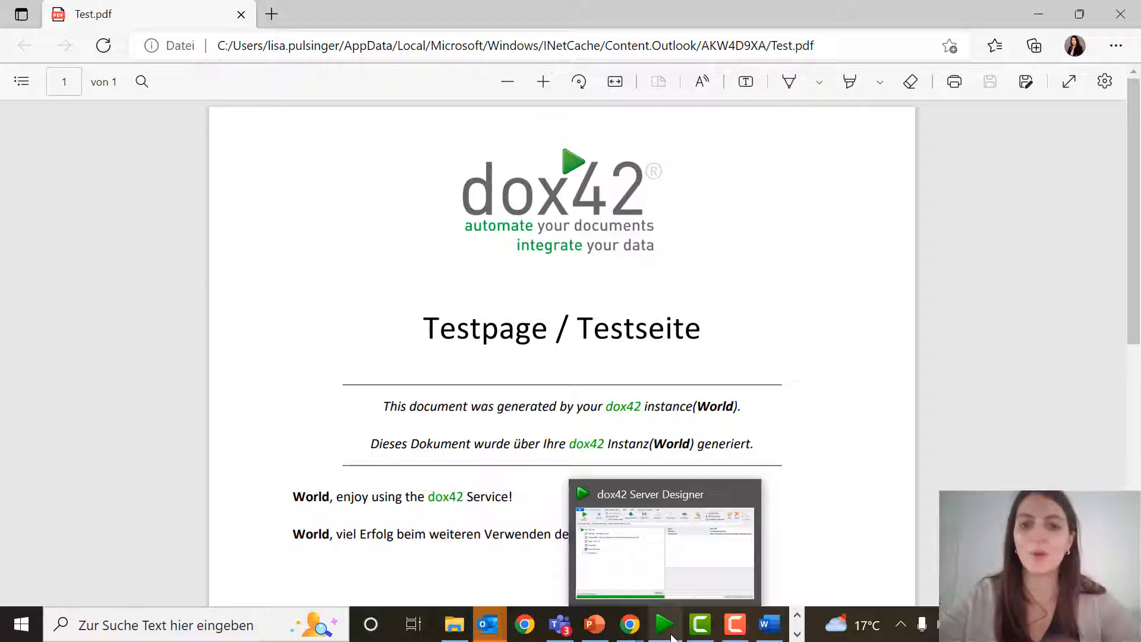
left_click(594, 624)
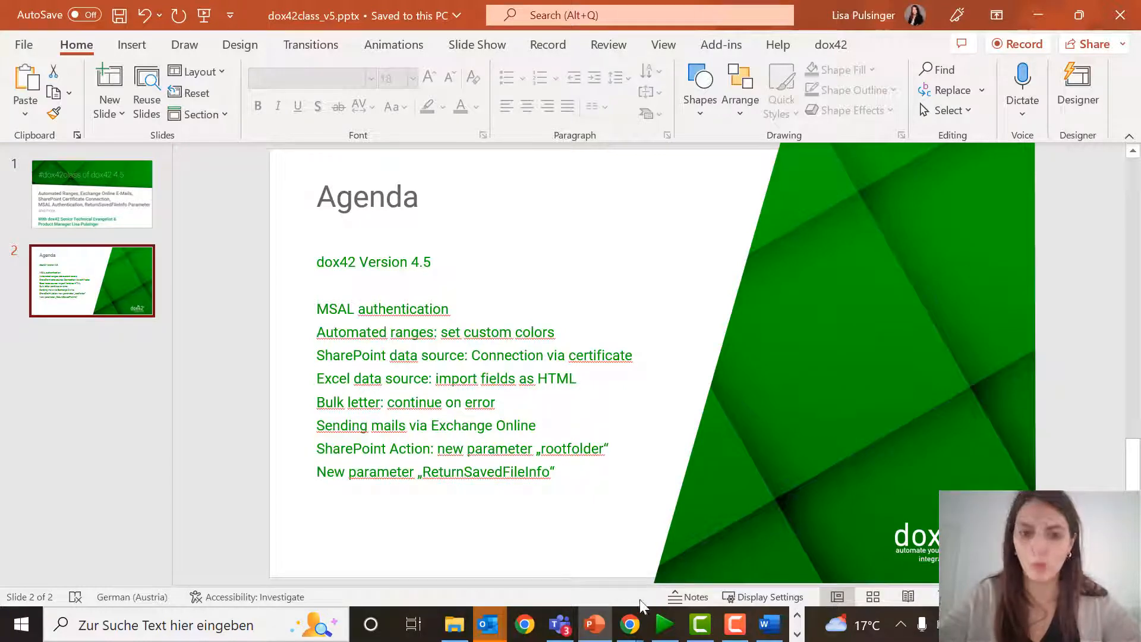
Switch to the DevSite SharePoint page in Chrome, open the Test folder of TestLibNEW and highlight the library's internal name in the URL
mouse_move(630, 628)
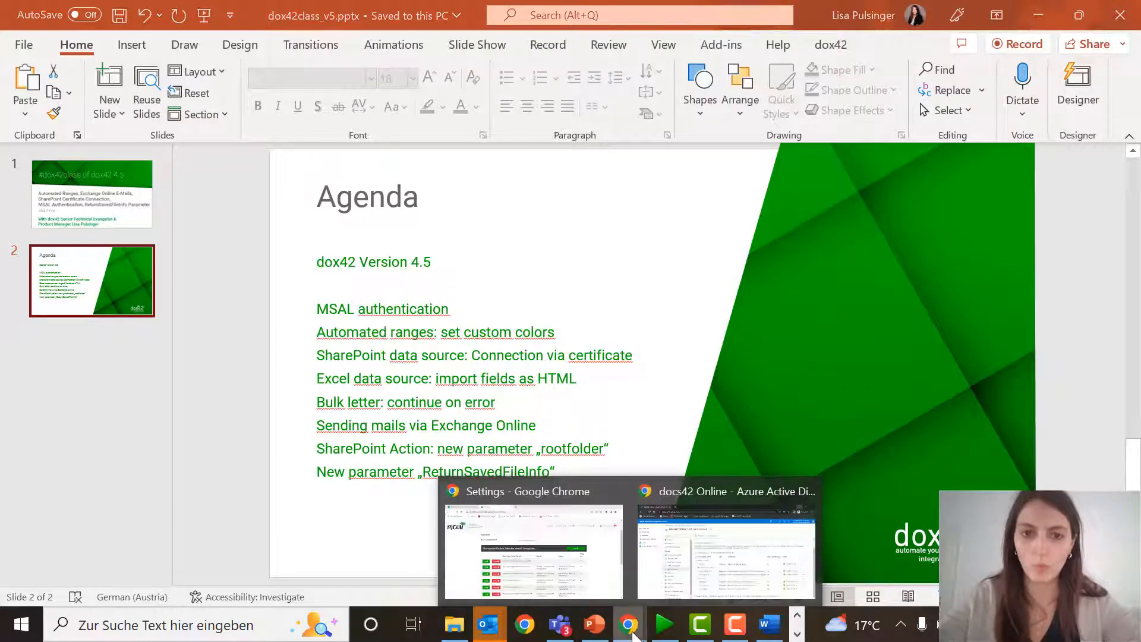
left_click(580, 547)
left_click(178, 13)
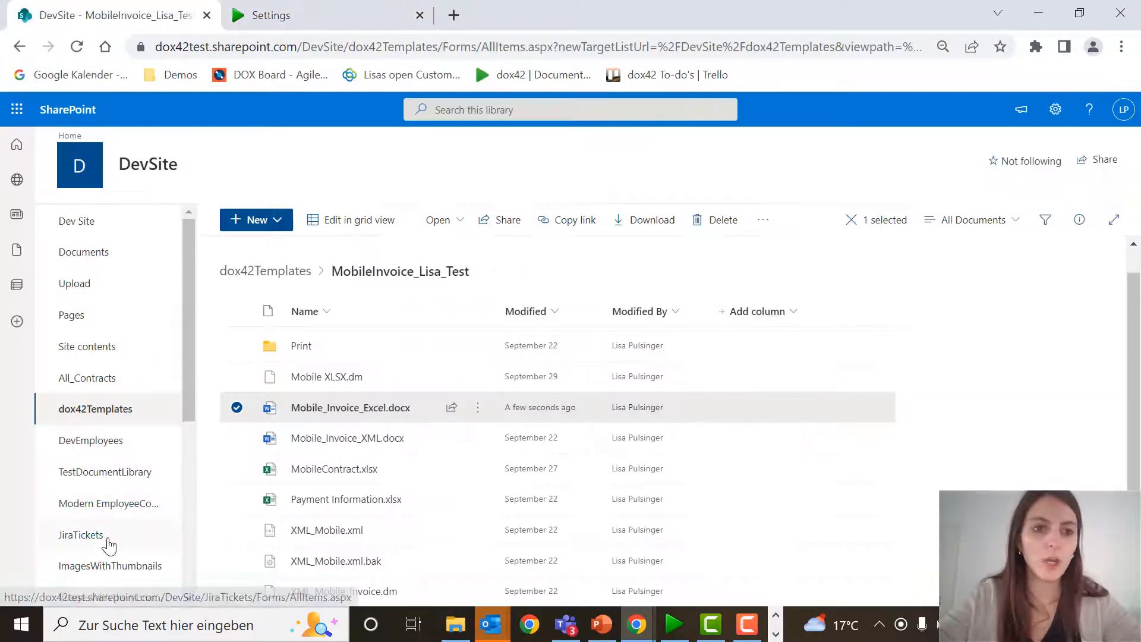
scroll(108, 544, "down", 5)
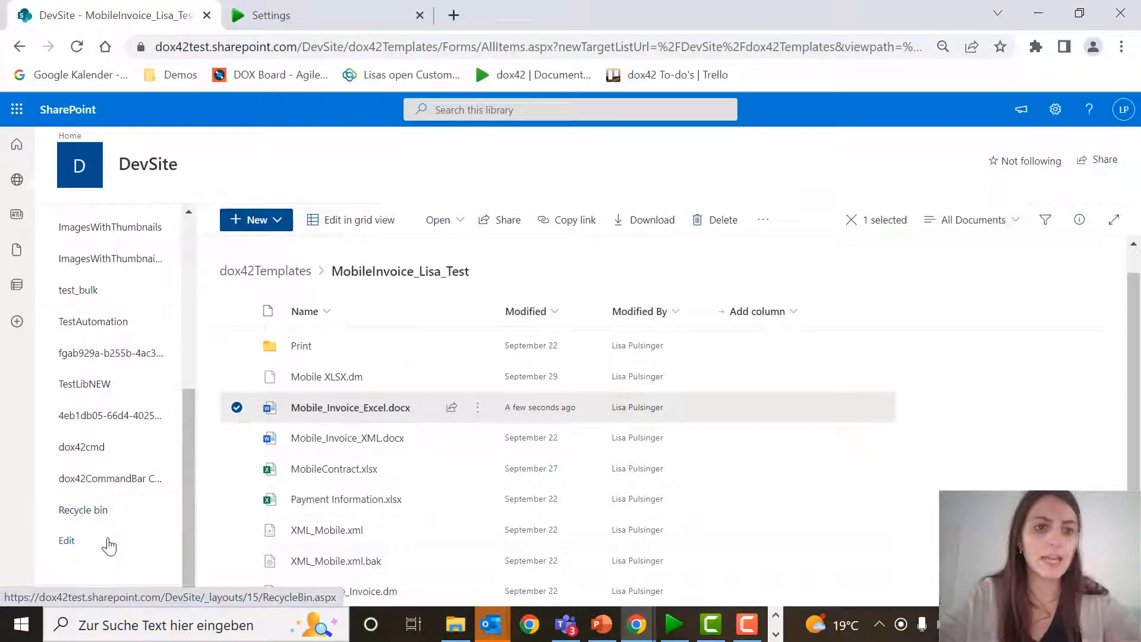
left_click(108, 387)
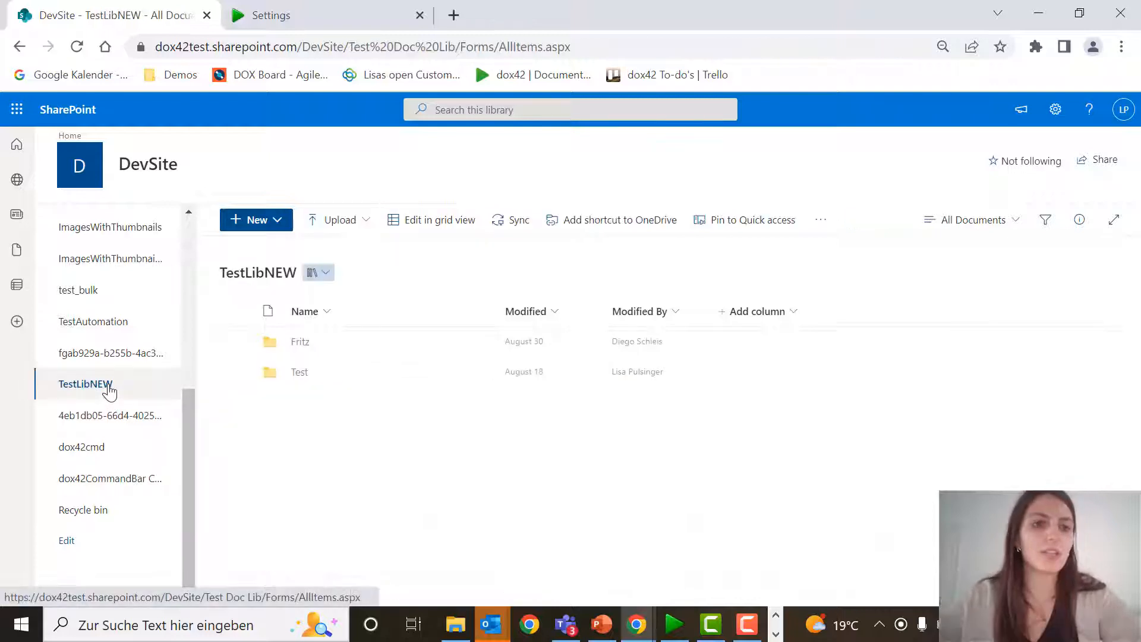
left_click(300, 373)
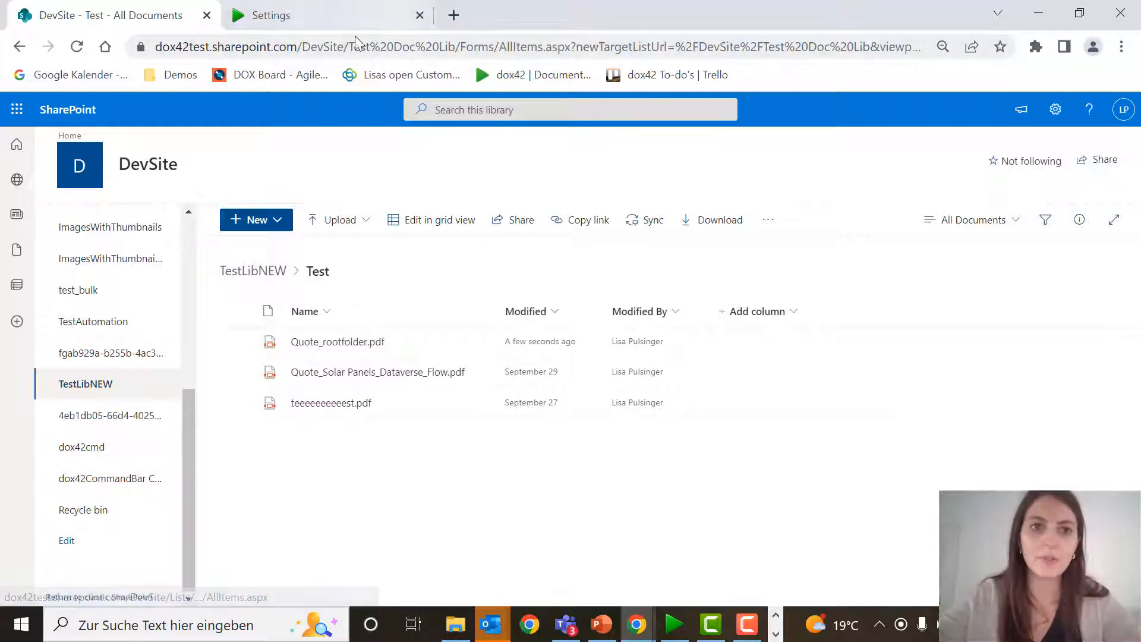
left_click_drag(349, 46, 458, 47)
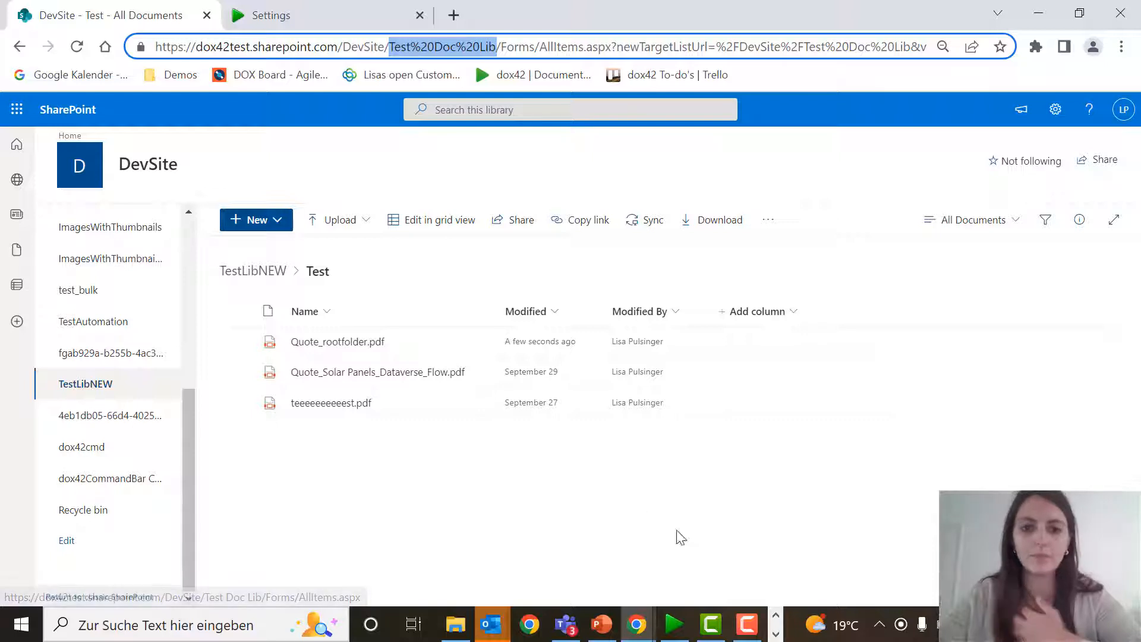
Switch to dox42 Server Designer and open the internalname_sharepoint.config file from the serverdesigner folder
left_click(673, 624)
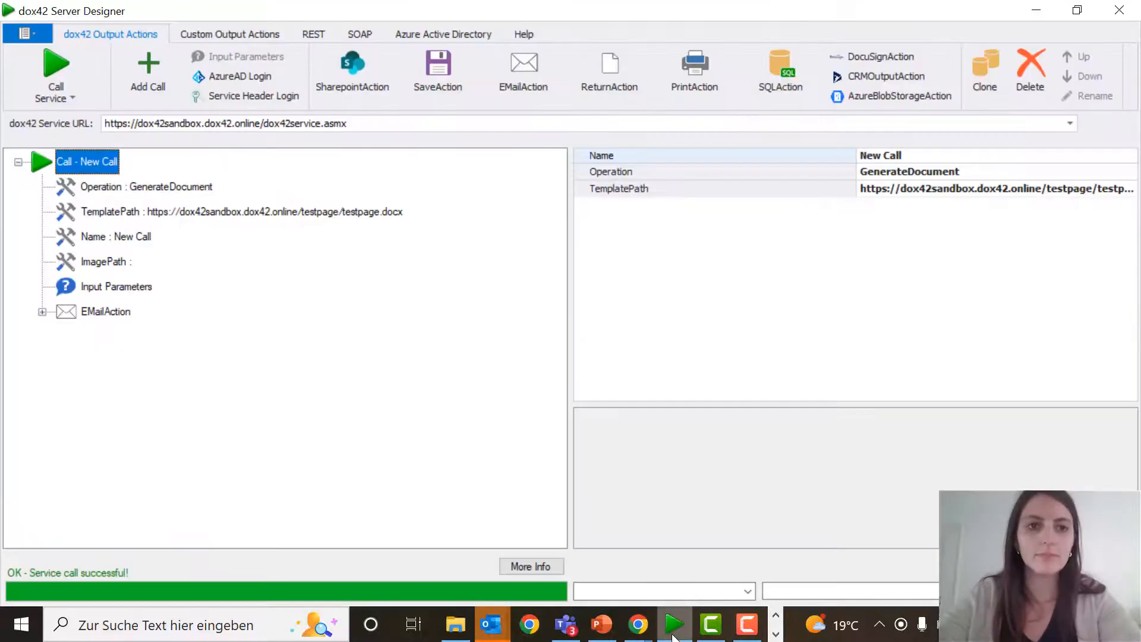
left_click(29, 34)
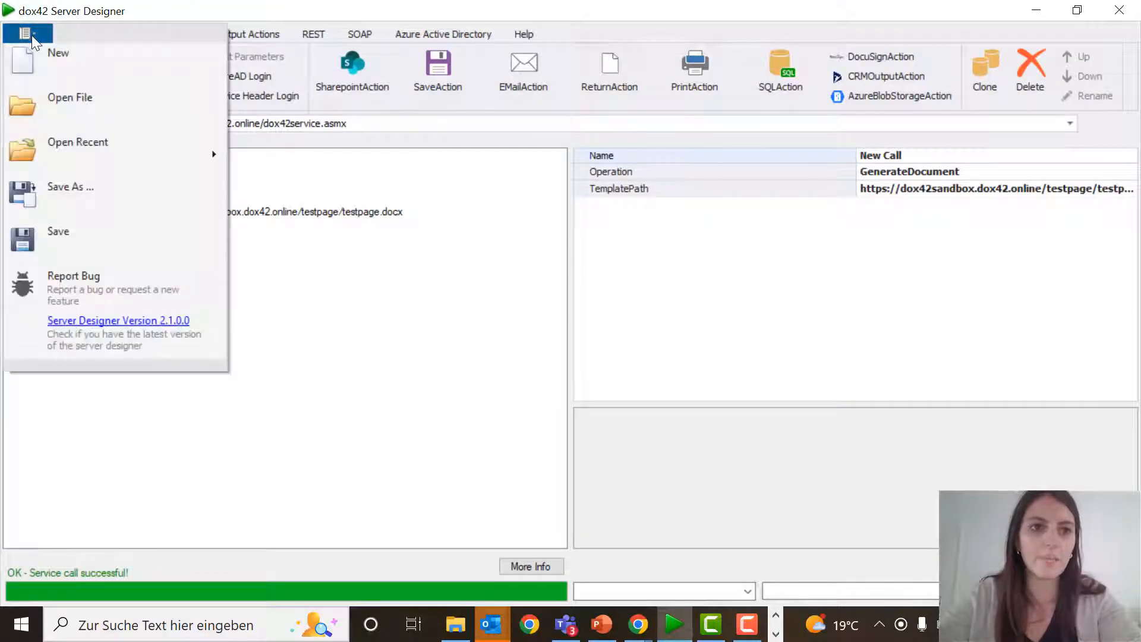
left_click(129, 111)
left_click(675, 369)
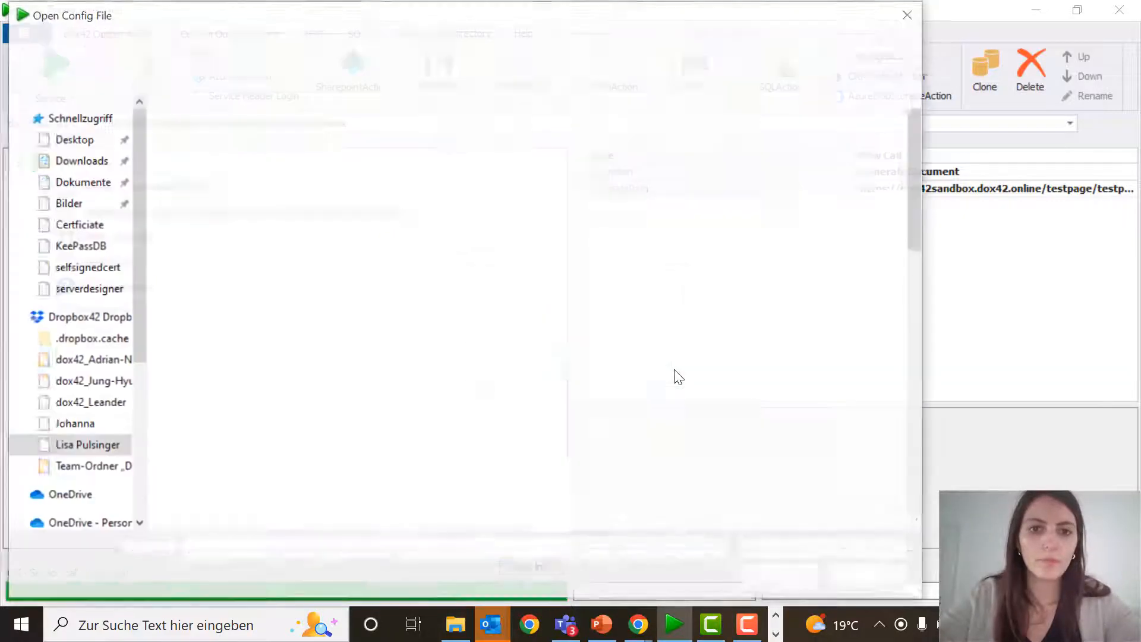
left_click(380, 173)
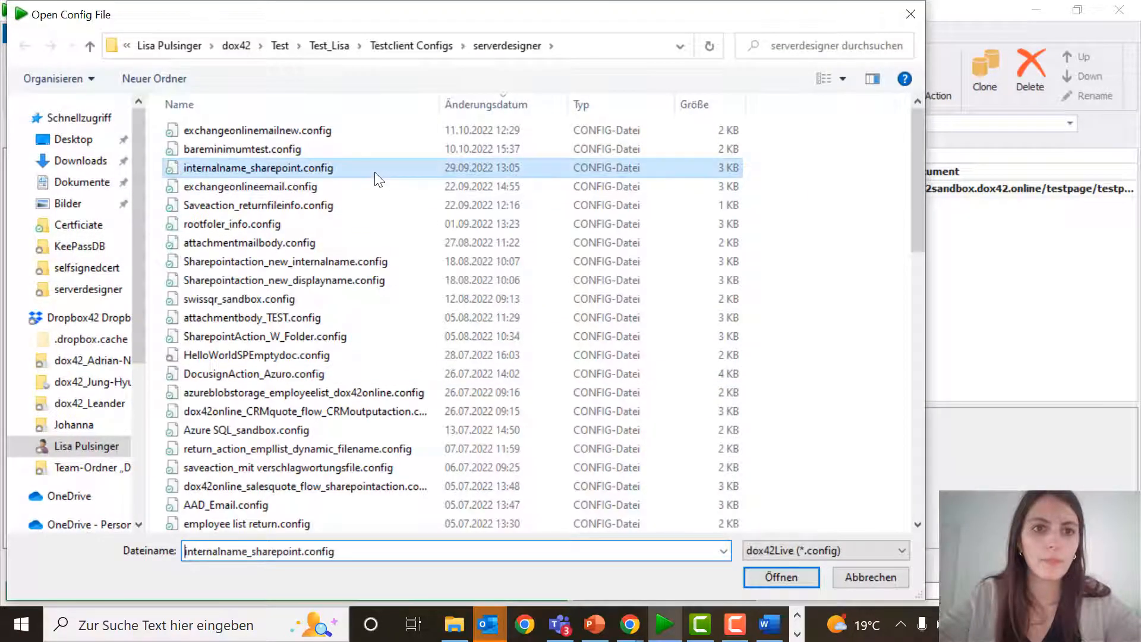
left_click(791, 579)
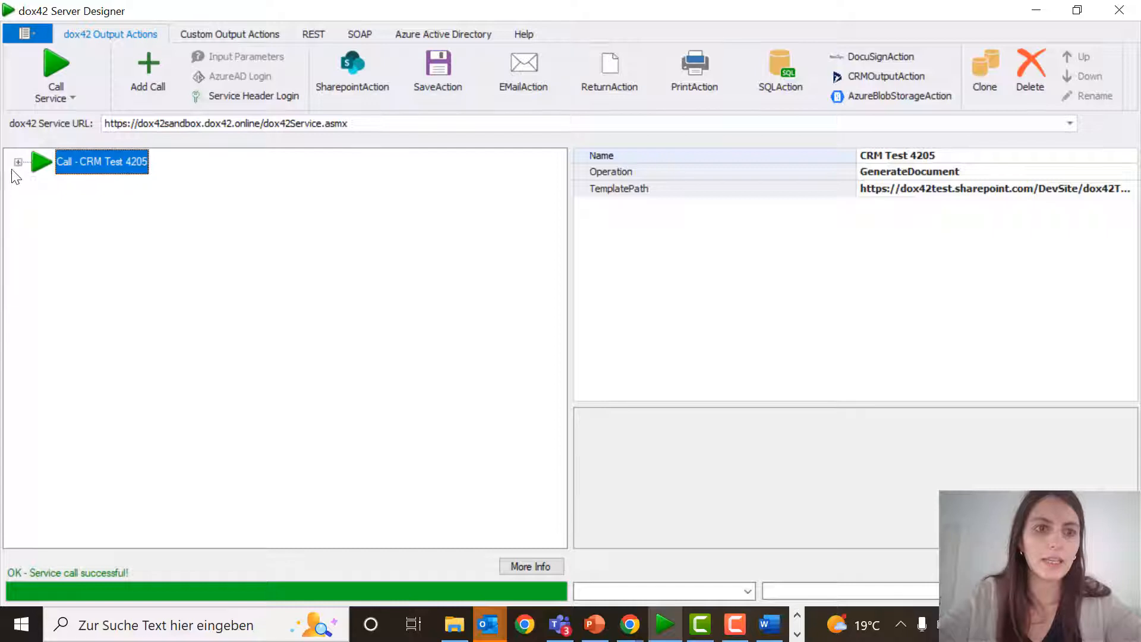
Expand the CRM Test 4205 call and clear the Library value of its SharepointAction
left_click(18, 161)
left_click(109, 337)
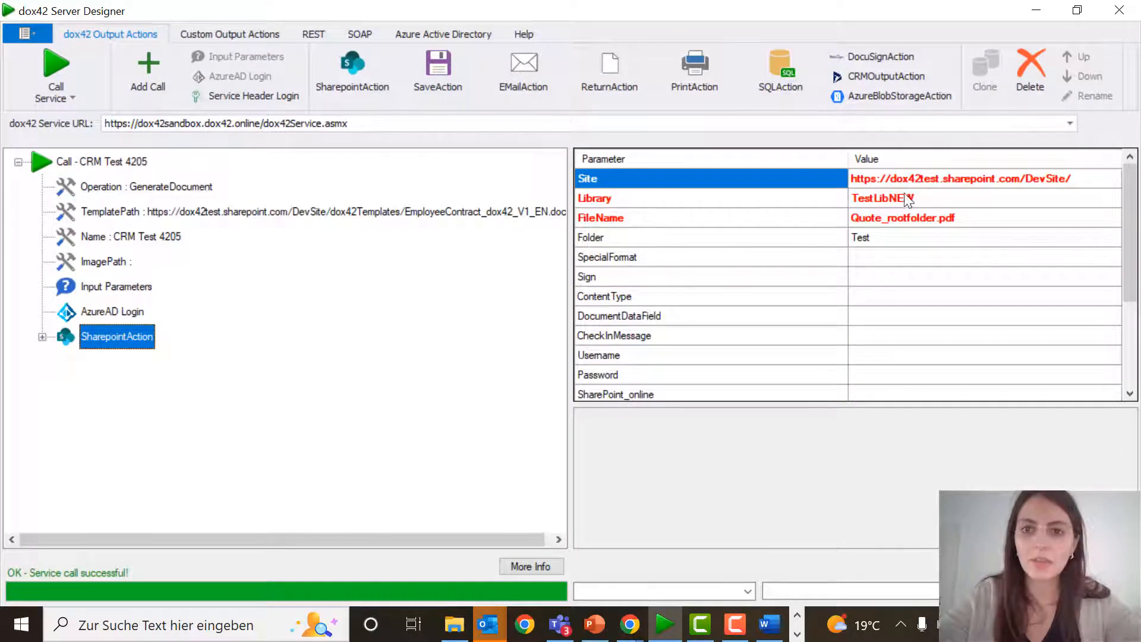
left_click(897, 198)
left_click(897, 198)
key("BackSpace")
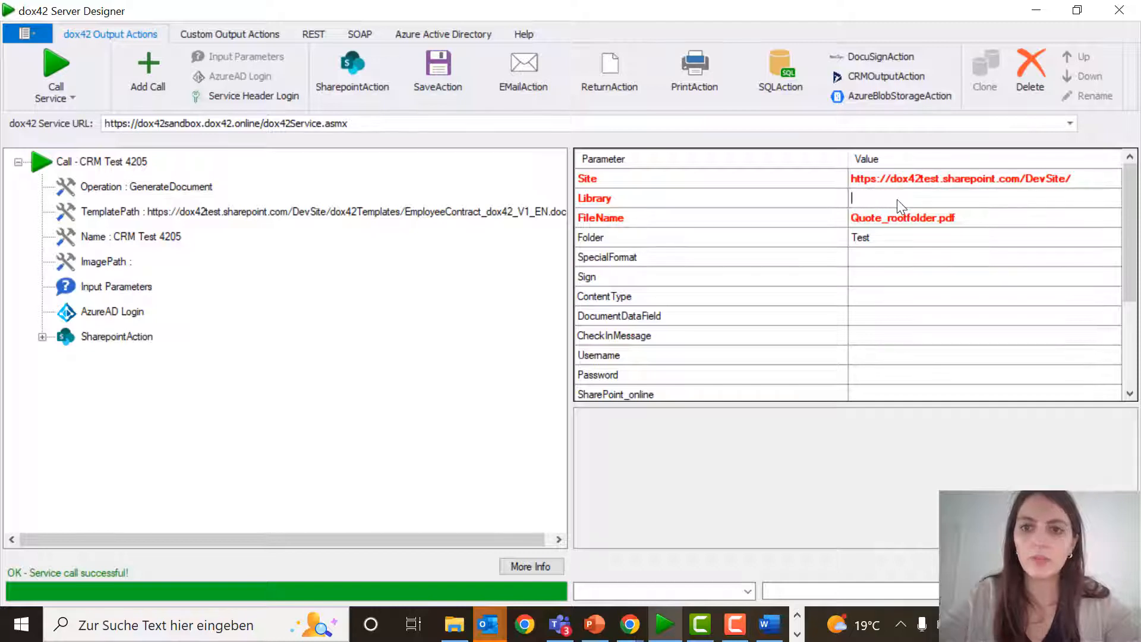
left_click(895, 277)
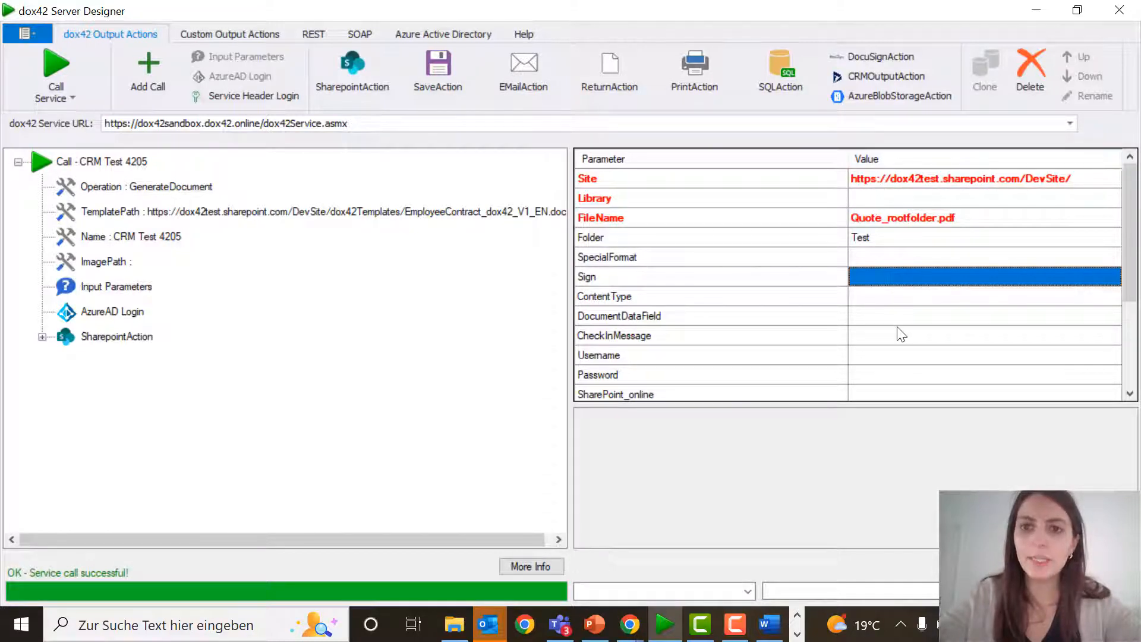
Check the SharepointAction's Rootfolder parameter, Test Doc Lib, against its other parameters and call the service via SOAP
scroll(898, 333, "down", 2)
scroll(899, 333, "down", 2)
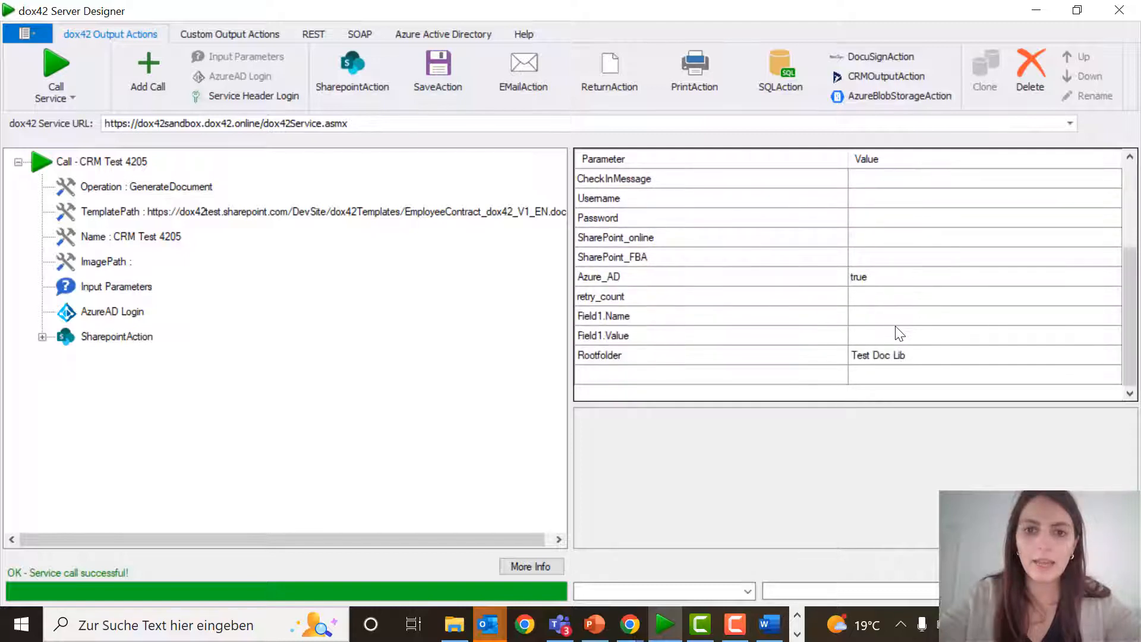
left_click(932, 355)
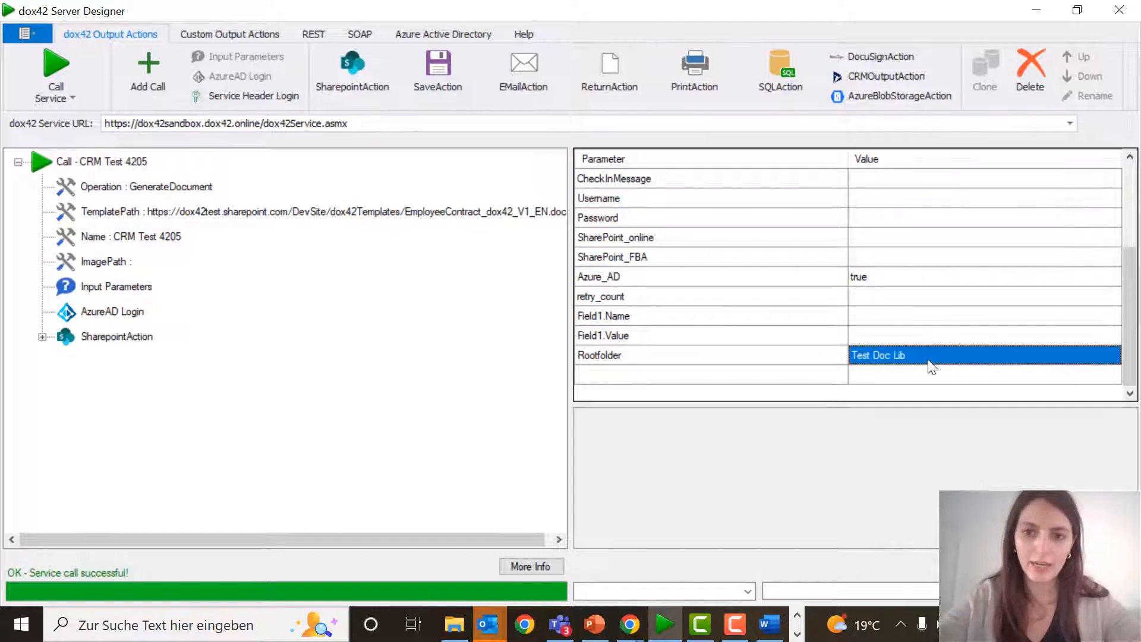
left_click(932, 356)
scroll(933, 367, "up", 3)
left_click(929, 360)
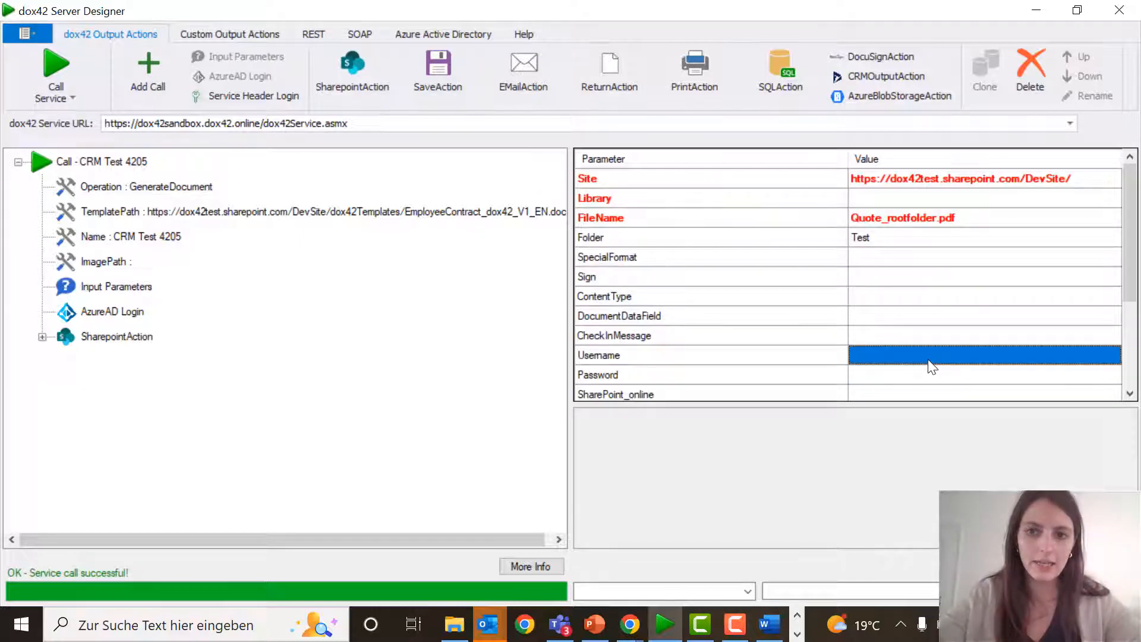
scroll(928, 309, "down", 3)
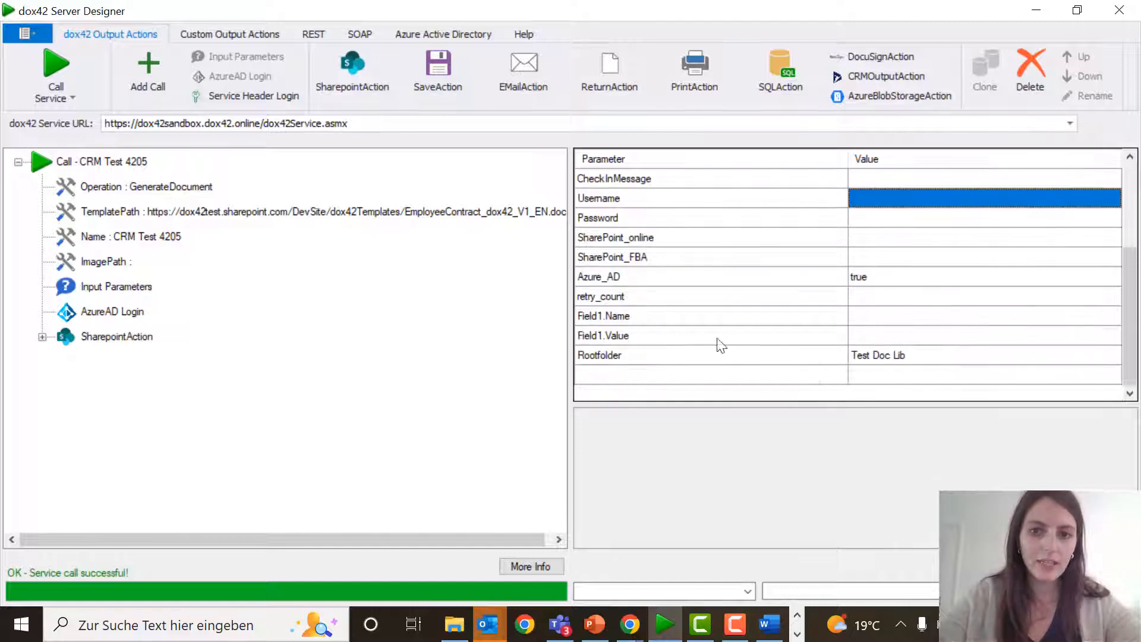
left_click(58, 93)
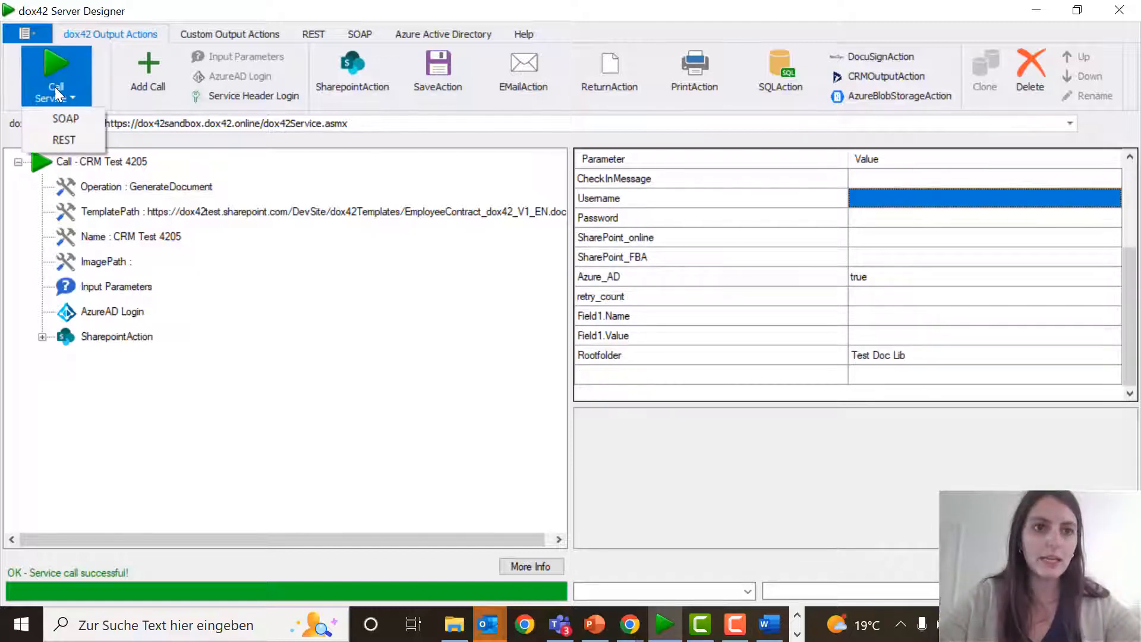
left_click(71, 117)
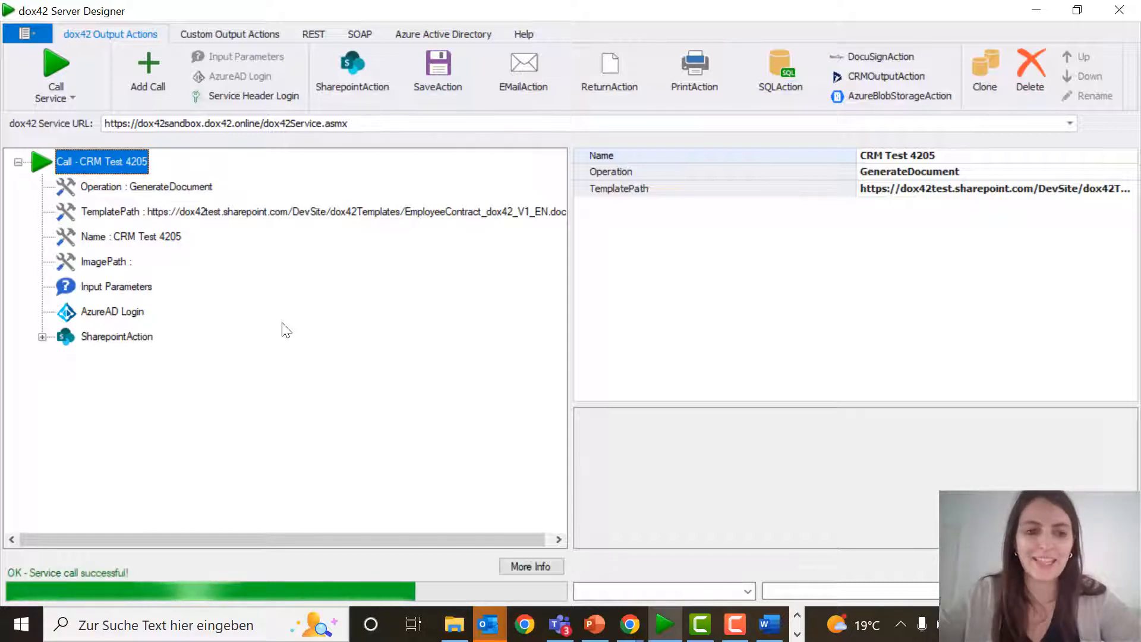
Switch to the DevSite SharePoint page in Chrome and check the Test folder of TestLibNEW for Quote_rootfolder.pdf
left_click(629, 624)
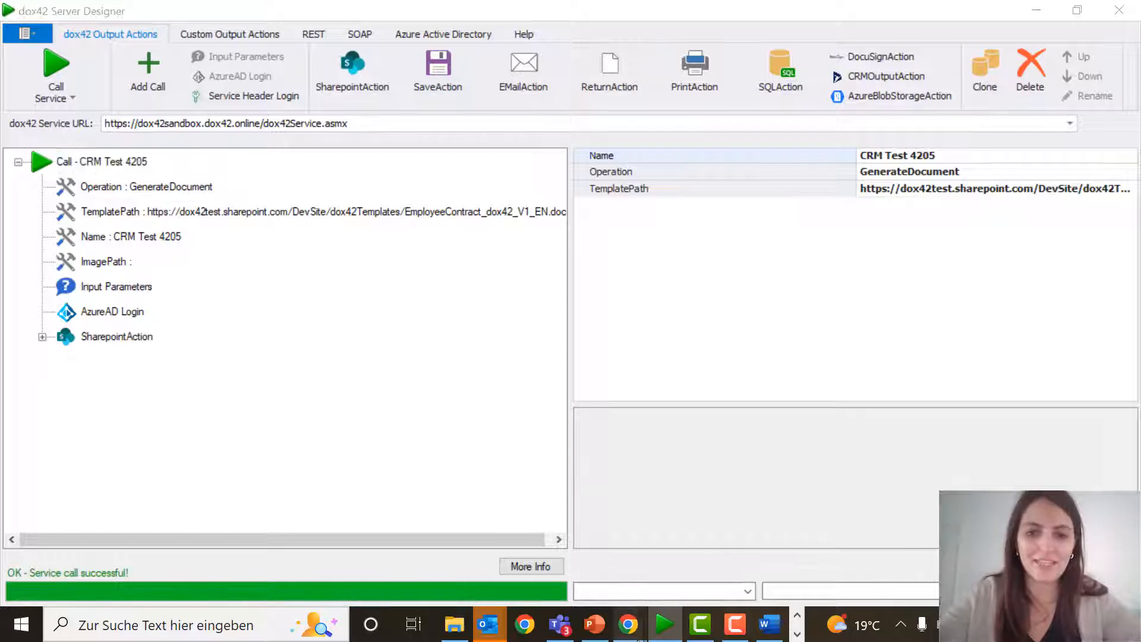
left_click(602, 588)
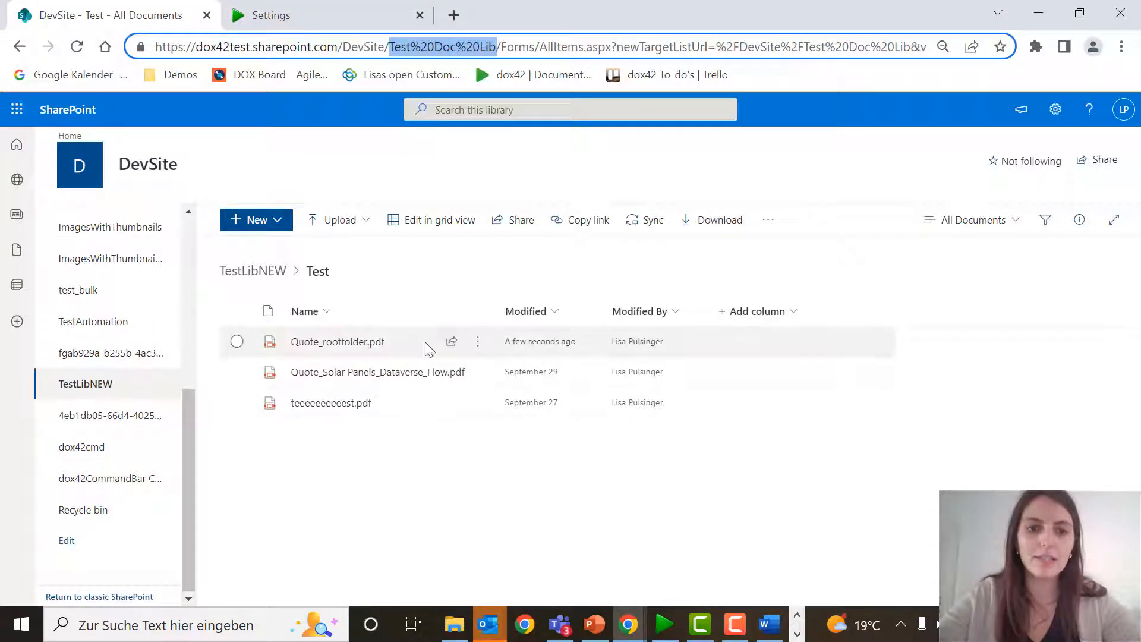
mouse_move(359, 348)
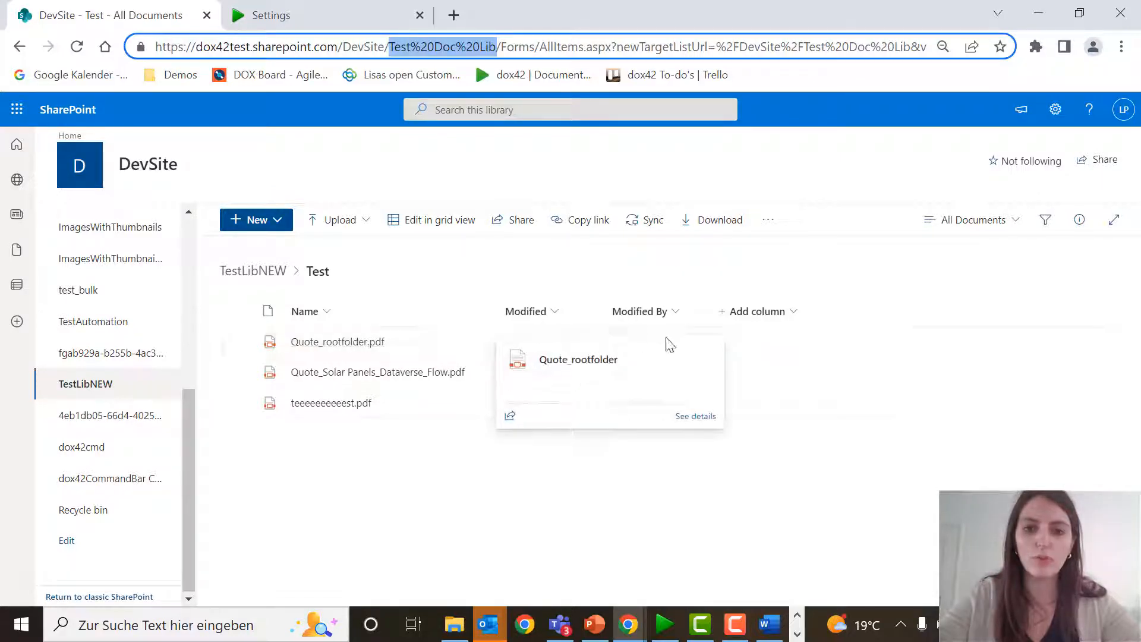
Return to dox42 Server Designer and open the Saveaction_returnfileinfo.config file from the serverdesigner folder
left_click(1040, 19)
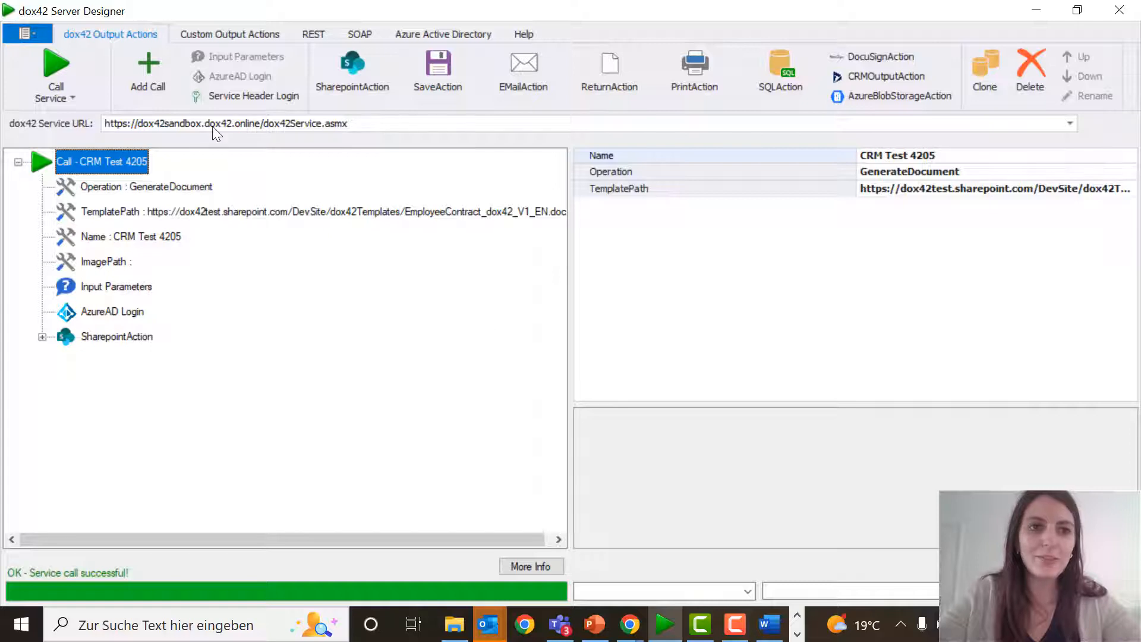
left_click(21, 38)
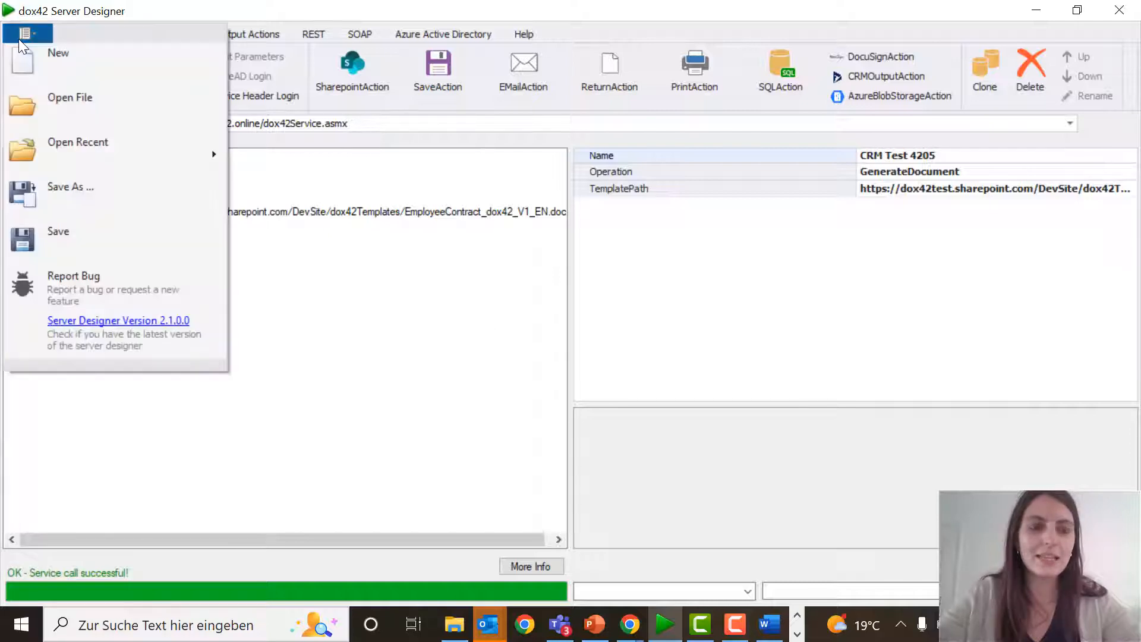
left_click(142, 124)
left_click(660, 367)
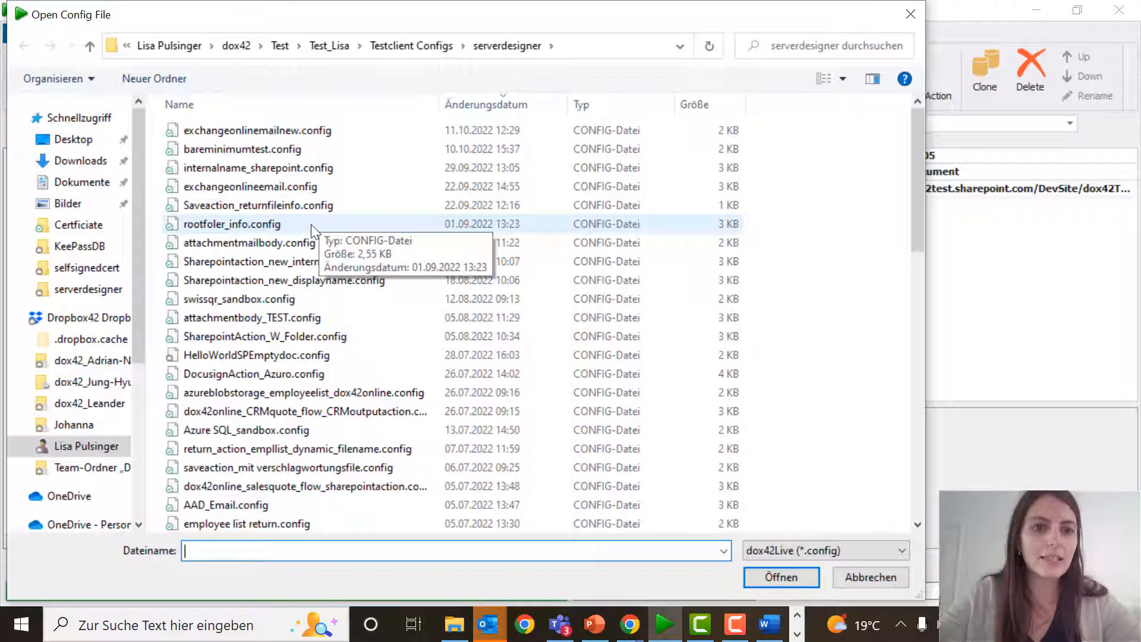
left_click(318, 206)
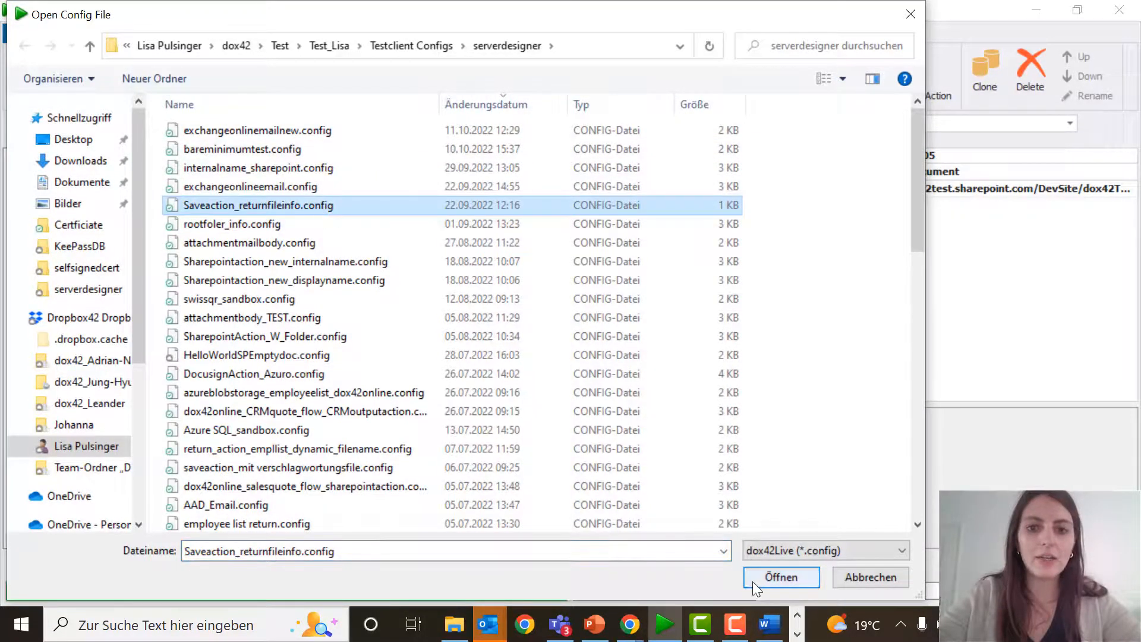
left_click(780, 578)
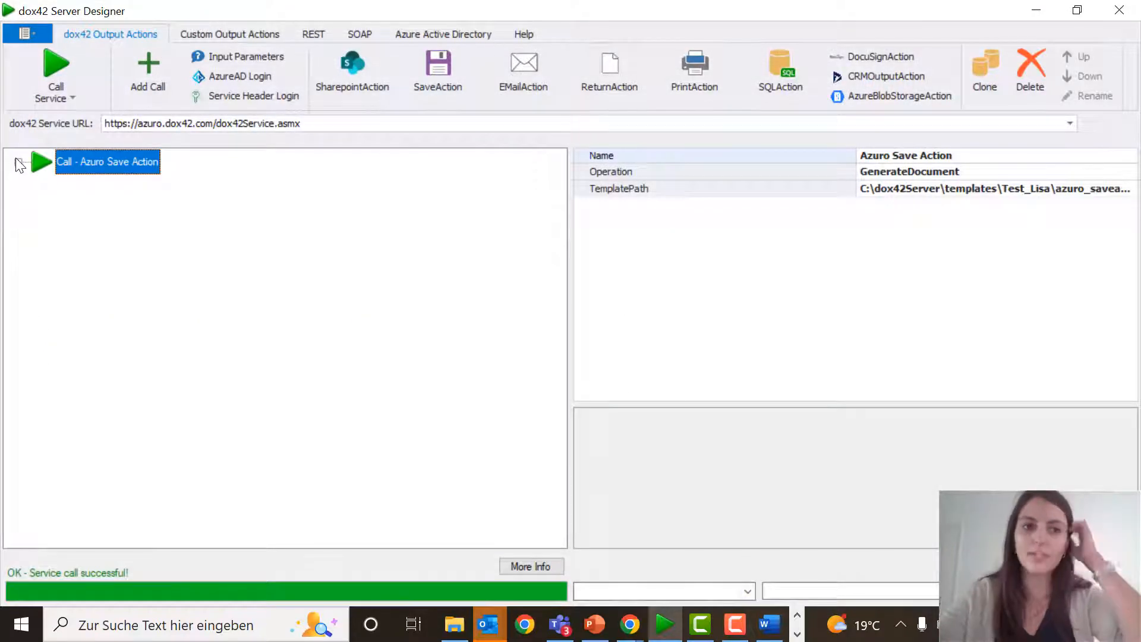
Expand the Azuro Save Action call, show its SaveAction parameters, and generate and copy the call's REST URL
left_click(18, 162)
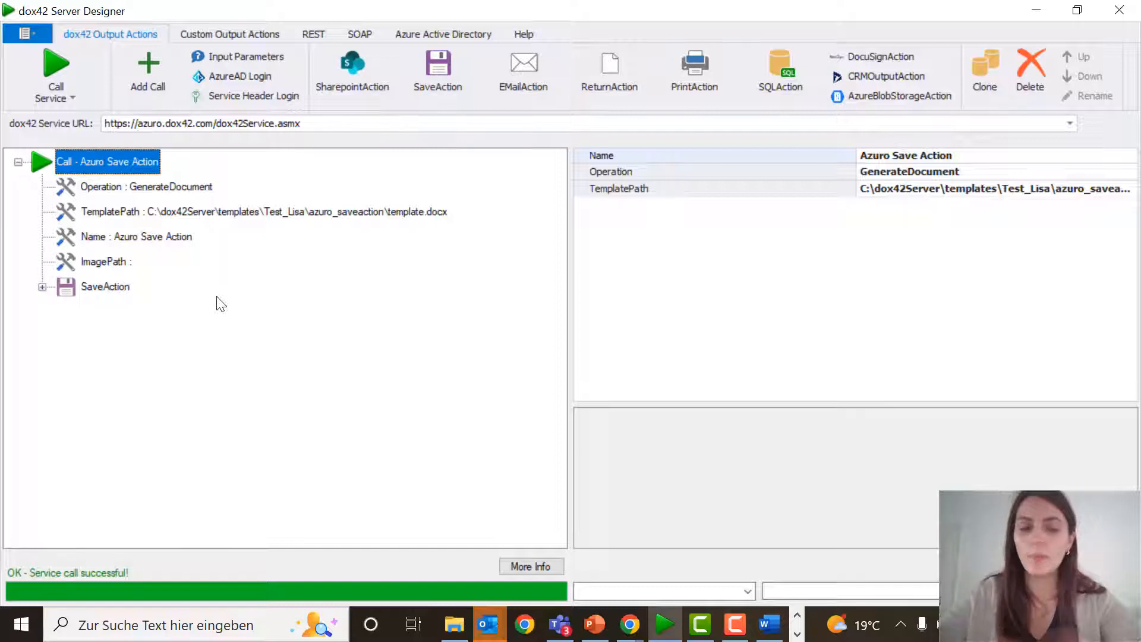
left_click(104, 288)
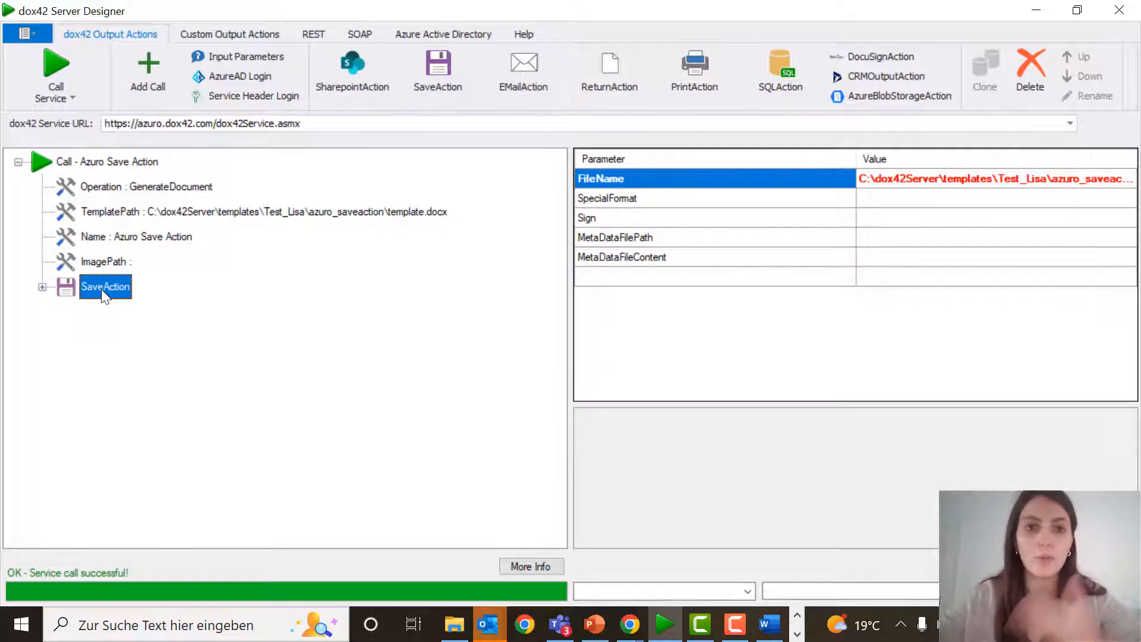
left_click(313, 34)
left_click(51, 81)
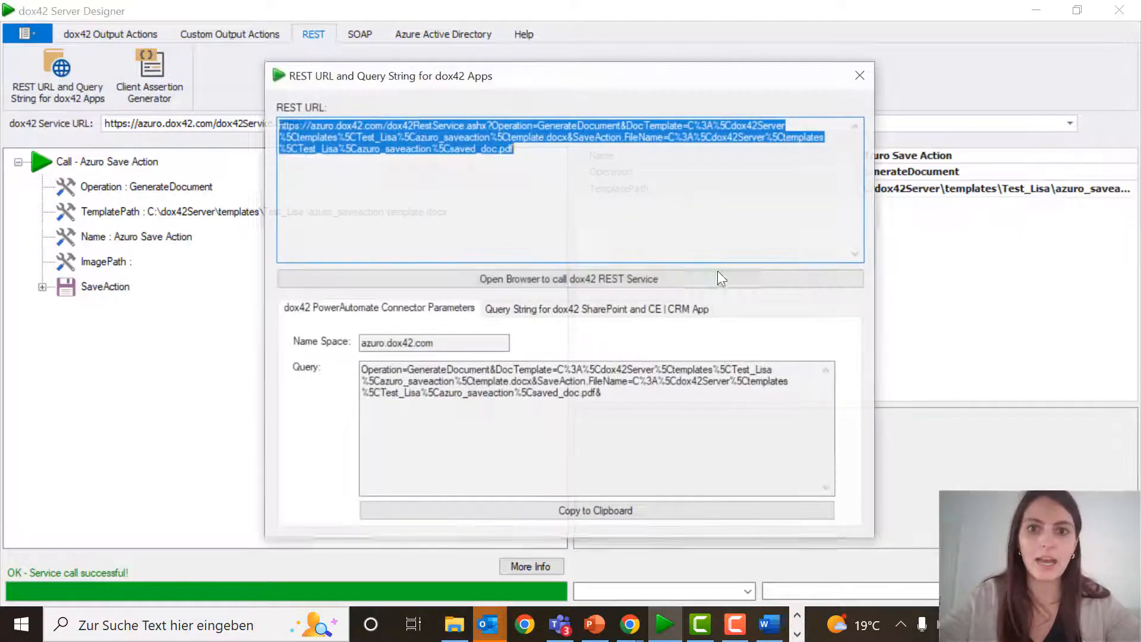
left_click(528, 156)
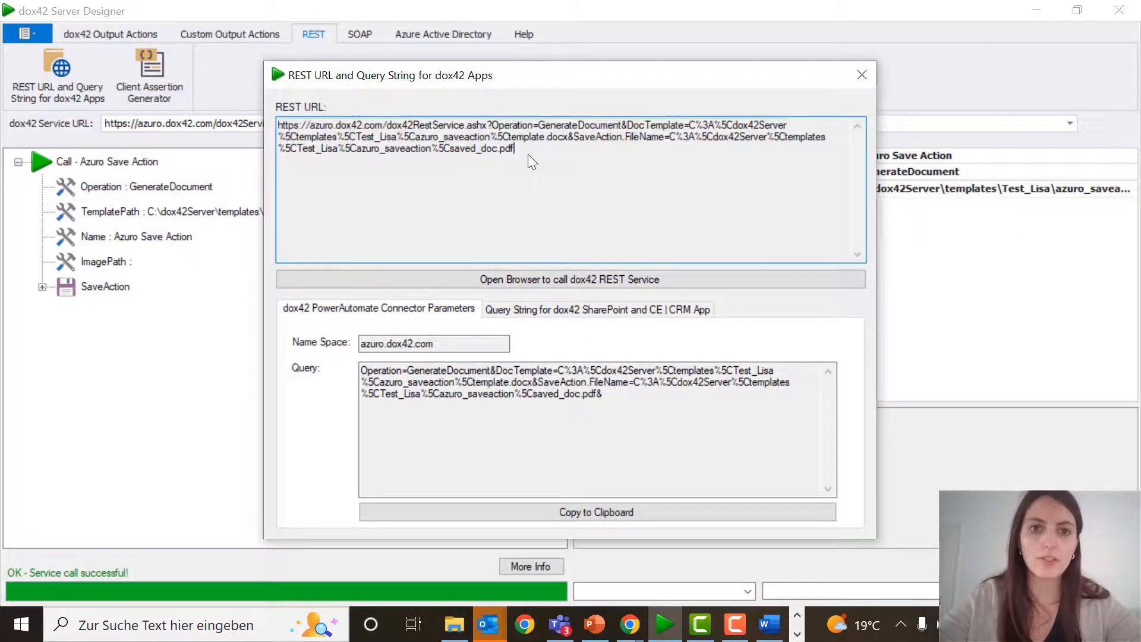
double_click(363, 149)
key("ctrl+c")
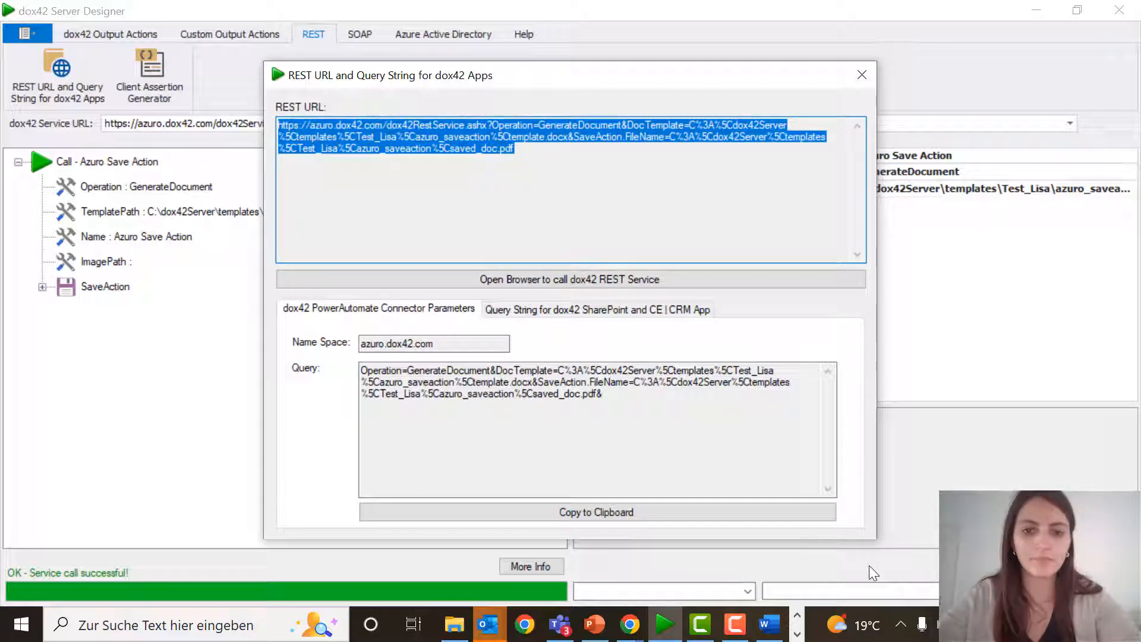
Switch to Chrome and call the copied REST URL in a new tab with &ReturnSavedFileInfo=true appended
left_click(629, 625)
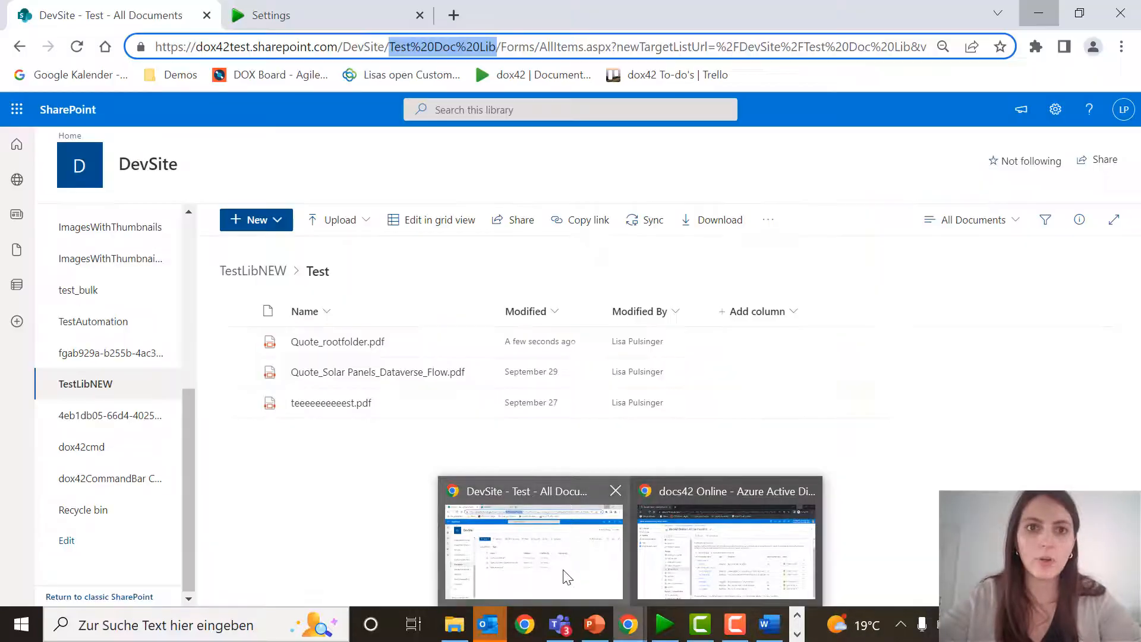
left_click(568, 577)
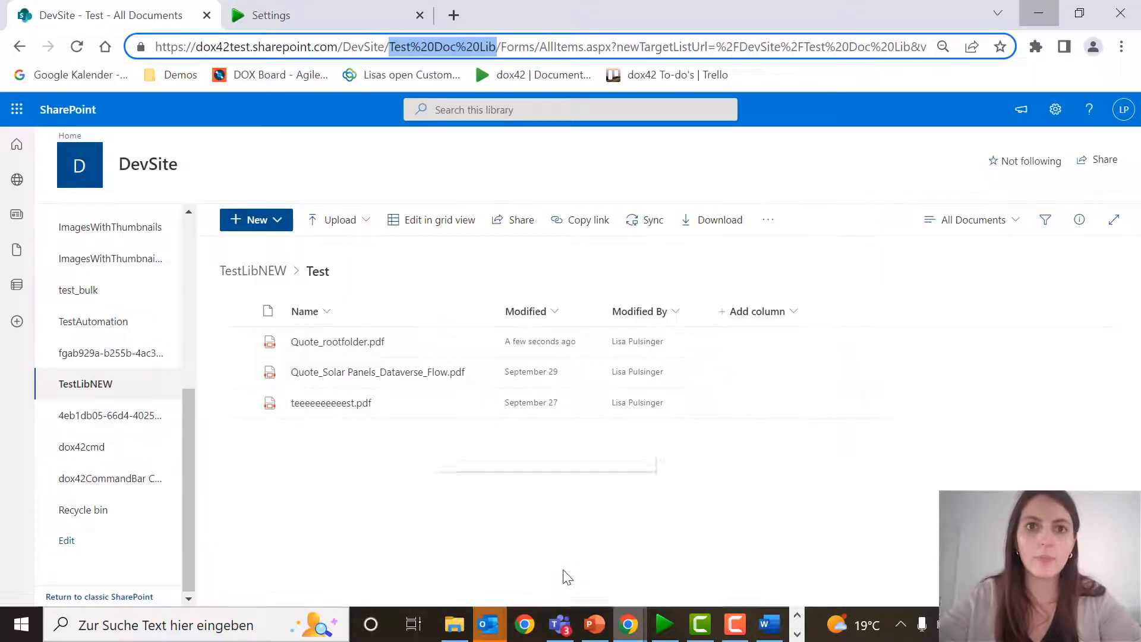
key("ctrl+t")
key("ctrl+v")
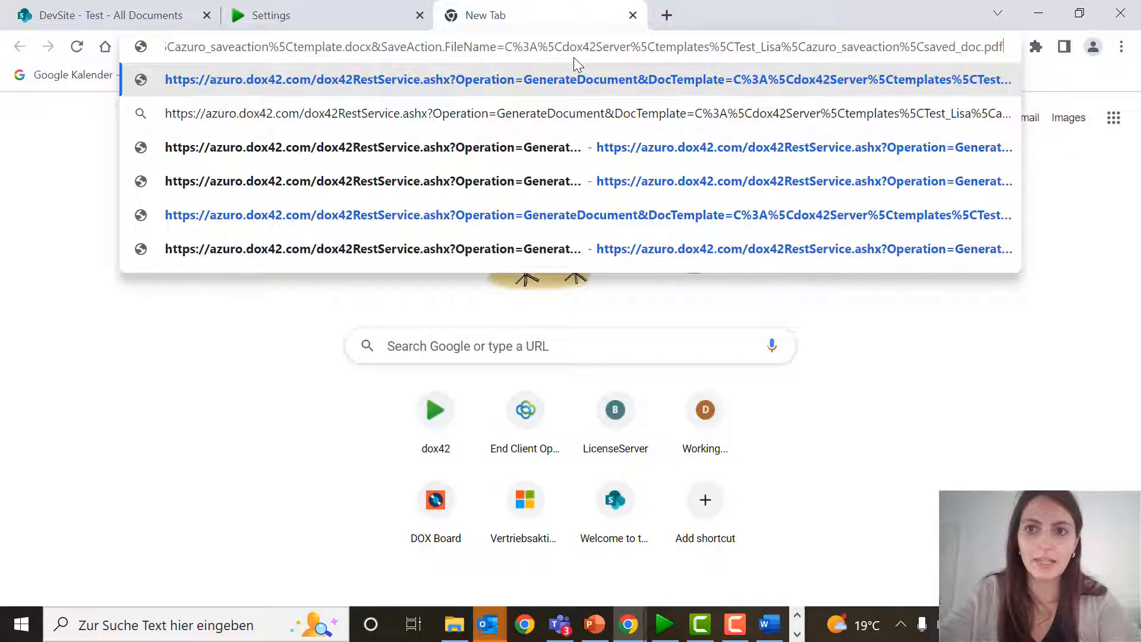
type("&")
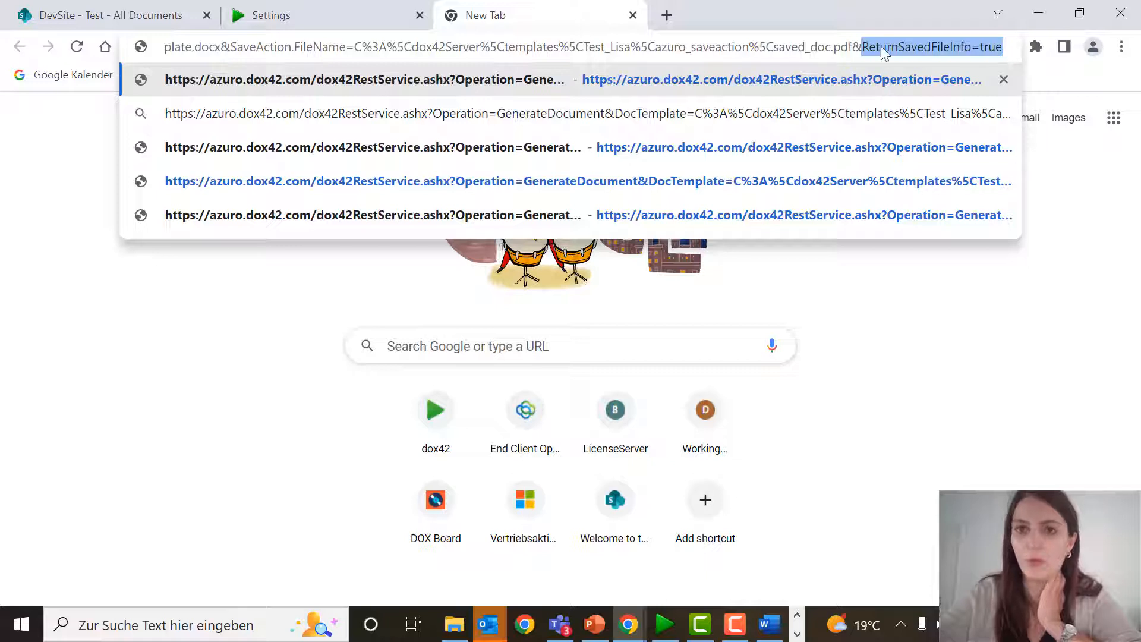
left_click(838, 46)
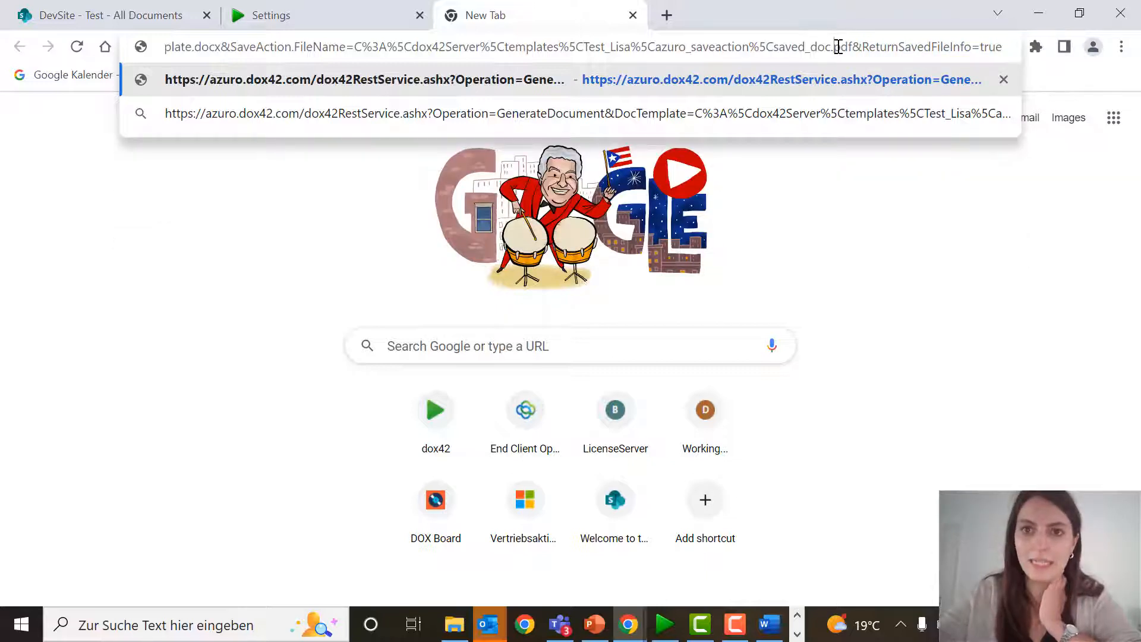
key("Return")
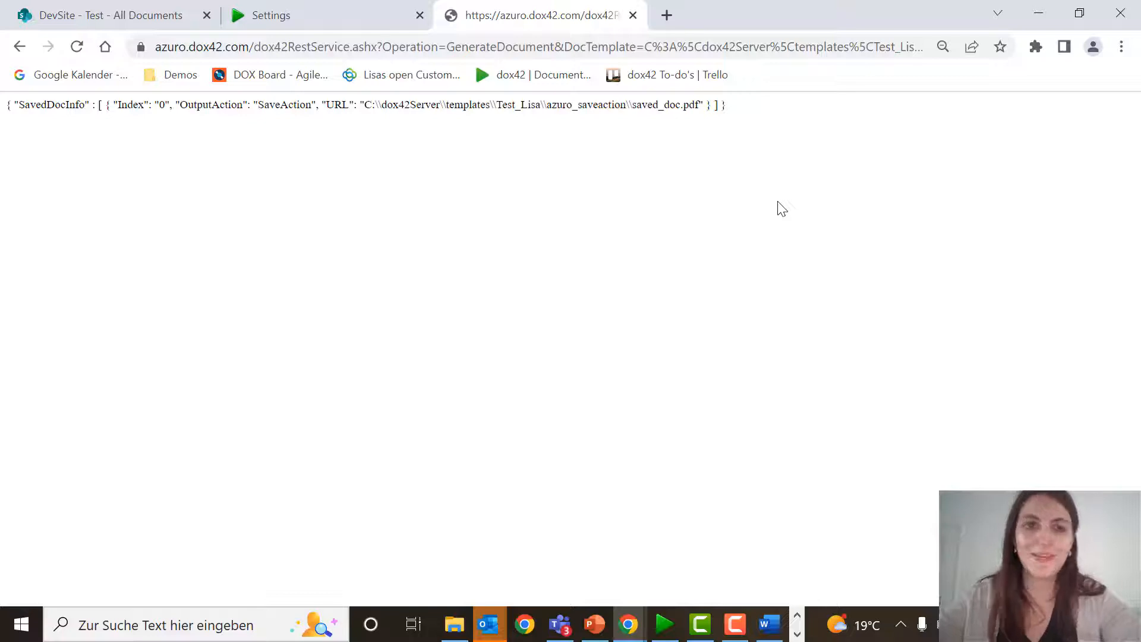
left_click(833, 51)
left_click(869, 48)
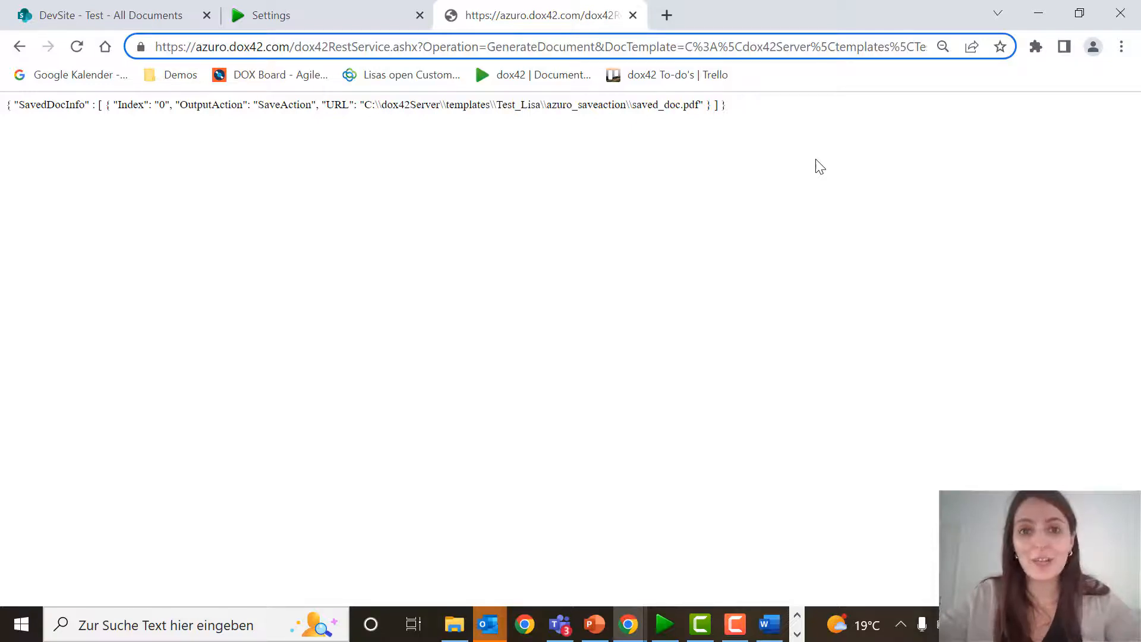
Open the dox42 website in a new tab and browse the videos on its Resources page
left_click(667, 16)
left_click(543, 79)
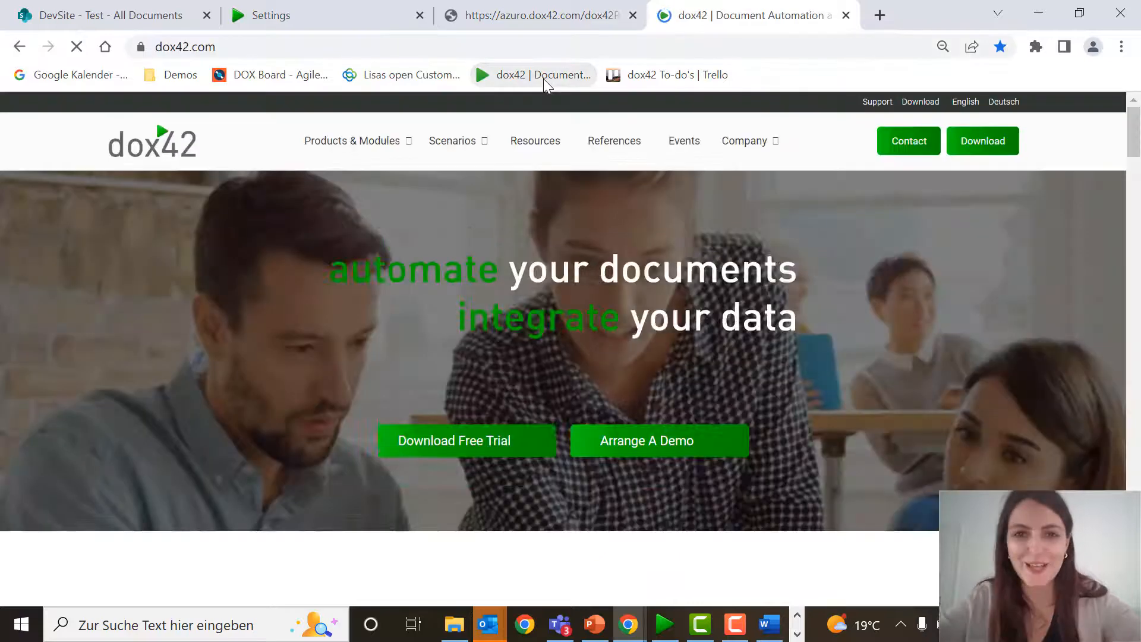
left_click(533, 148)
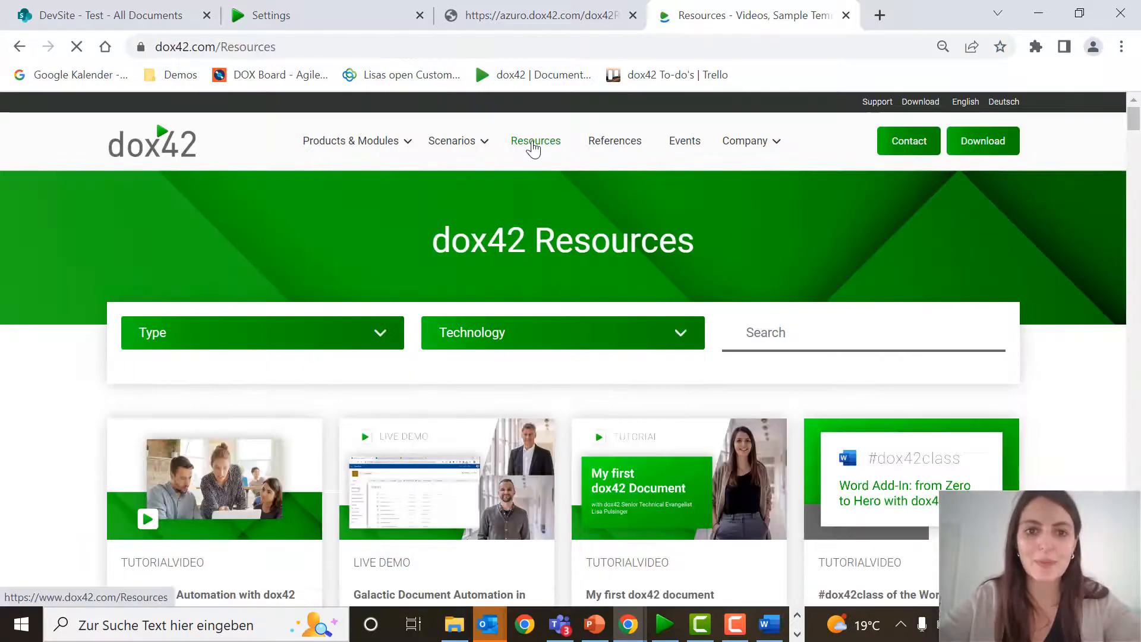
scroll(1083, 366, "down", 2)
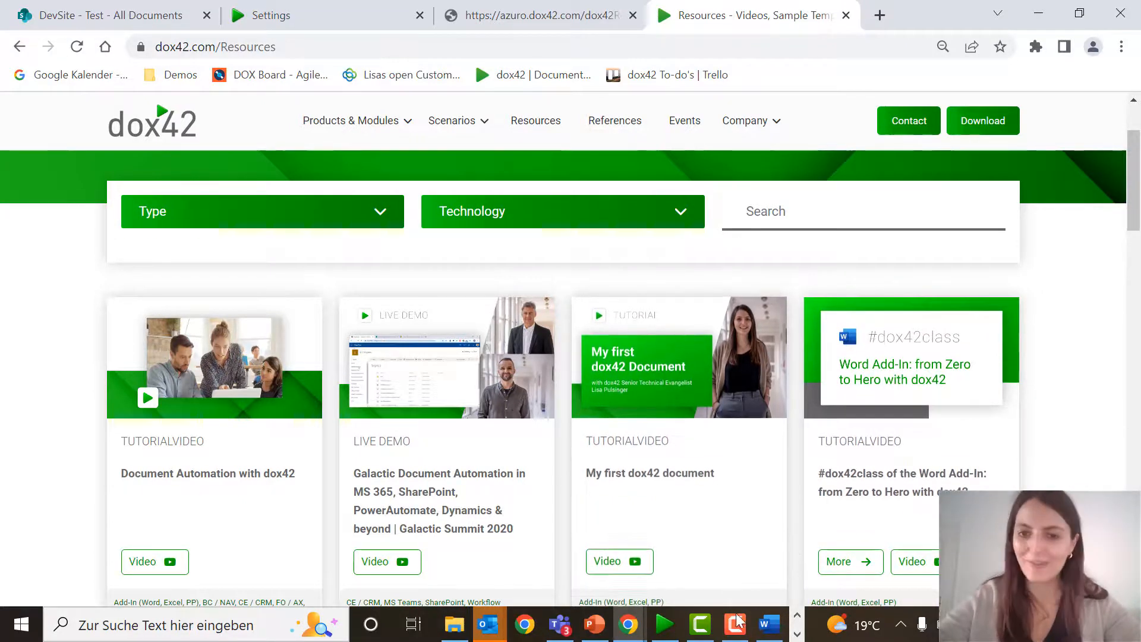
mouse_move(712, 635)
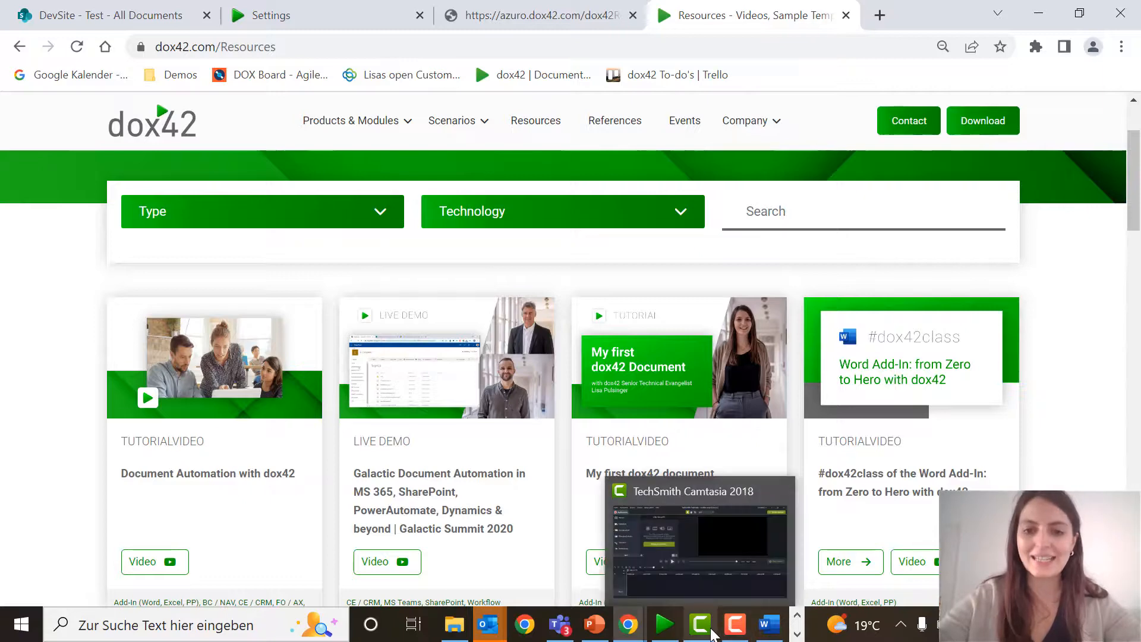